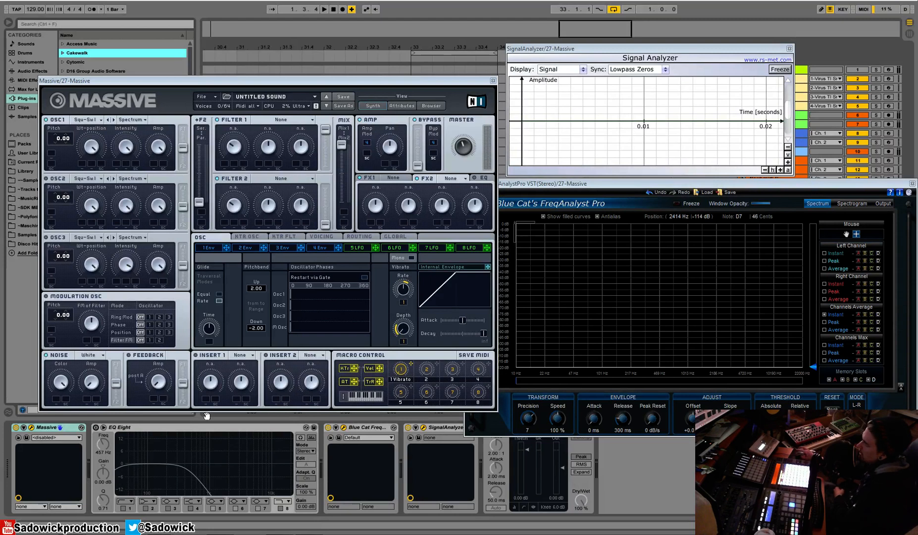
# Reposition the Massive window beside the analyzers and bring it back to the front.
pyautogui.moveTo(225, 83); pyautogui.dragTo(245, 89)
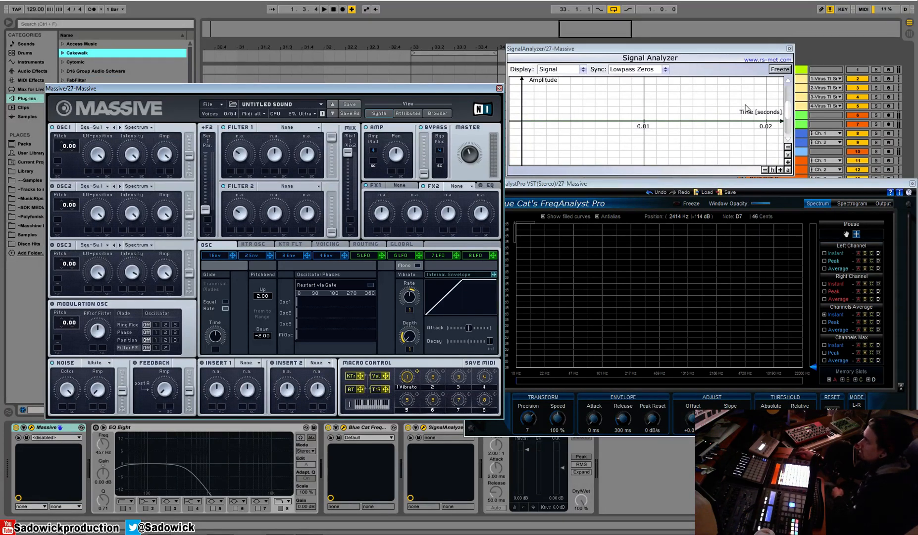
pyautogui.click(597, 180)
pyautogui.click(445, 93)
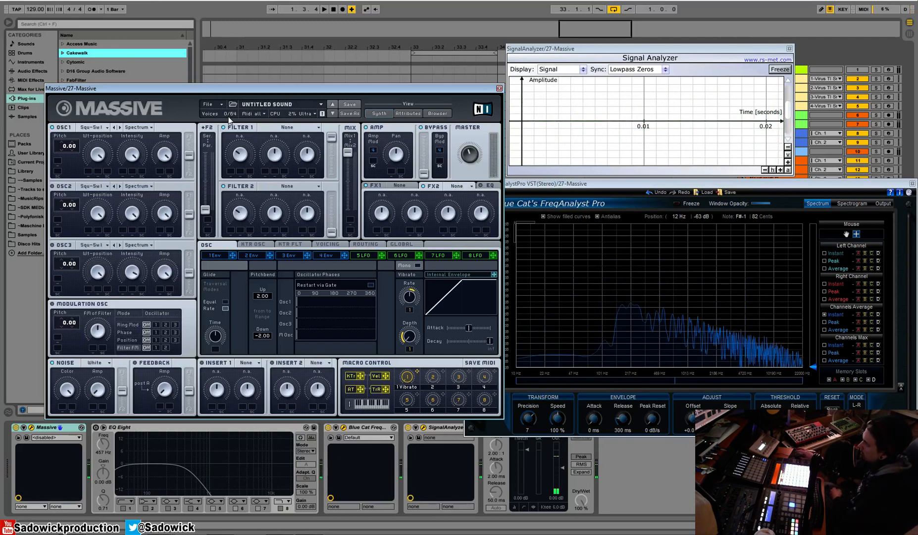
# Try a longer release on envelope 4, and reset the synth to a new sound.
pyautogui.click(331, 256)
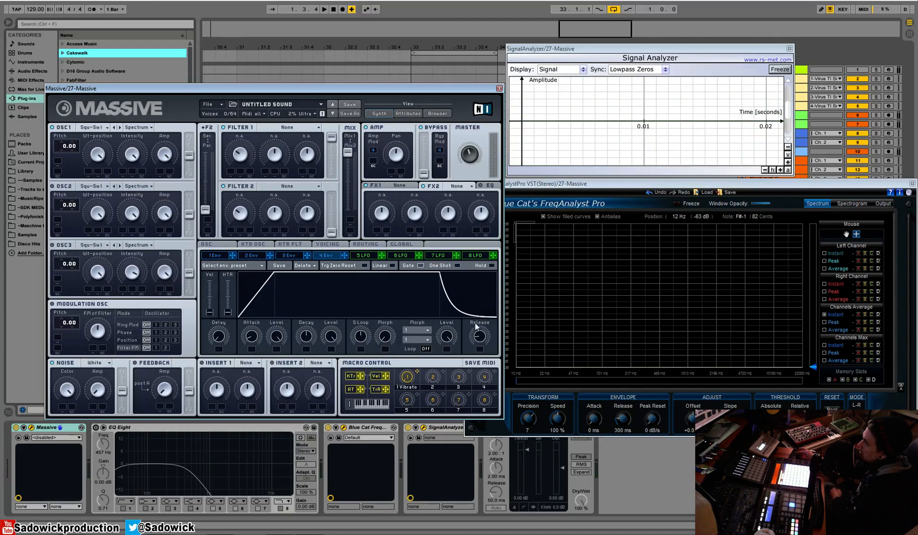
pyautogui.moveTo(484, 345); pyautogui.dragTo(486, 310)
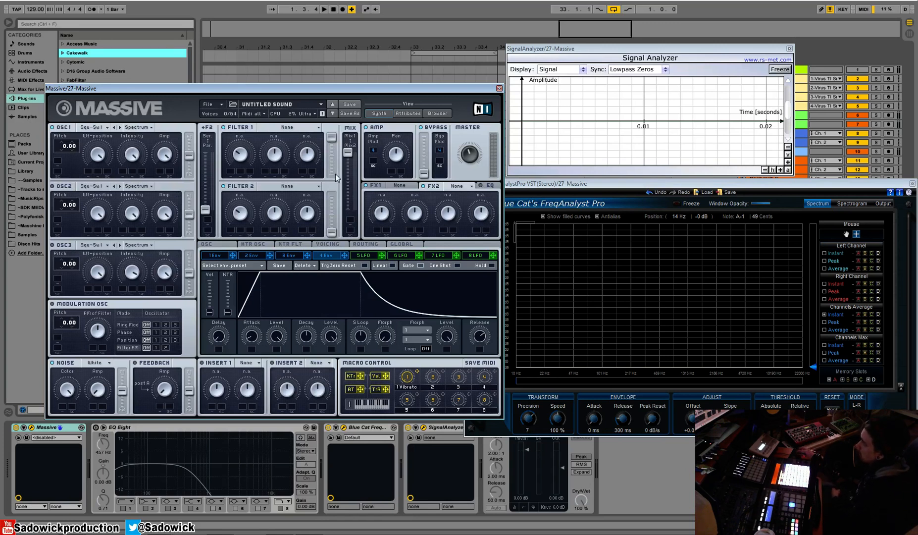
pyautogui.click(218, 103)
pyautogui.click(218, 106)
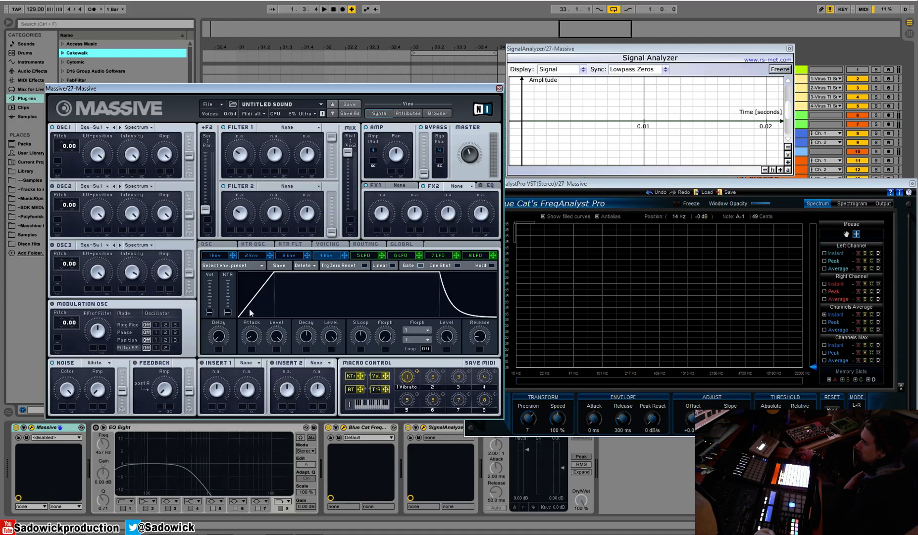
# Look through the oscillator, key tracking, voicing, routing and global settings pages.
pyautogui.click(252, 244)
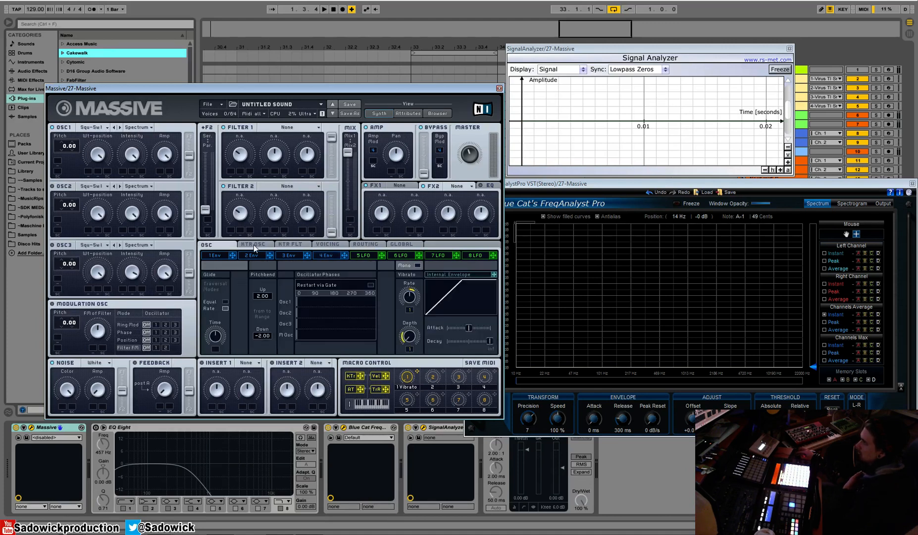
pyautogui.click(298, 243)
pyautogui.click(336, 244)
pyautogui.click(376, 243)
pyautogui.click(401, 244)
# Look through envelopes 1 to 4 and LFOs 5 to 8 one by one.
pyautogui.click(215, 255)
pyautogui.click(251, 255)
pyautogui.click(289, 255)
pyautogui.click(327, 255)
pyautogui.click(363, 255)
pyautogui.click(400, 255)
pyautogui.click(438, 254)
pyautogui.click(478, 256)
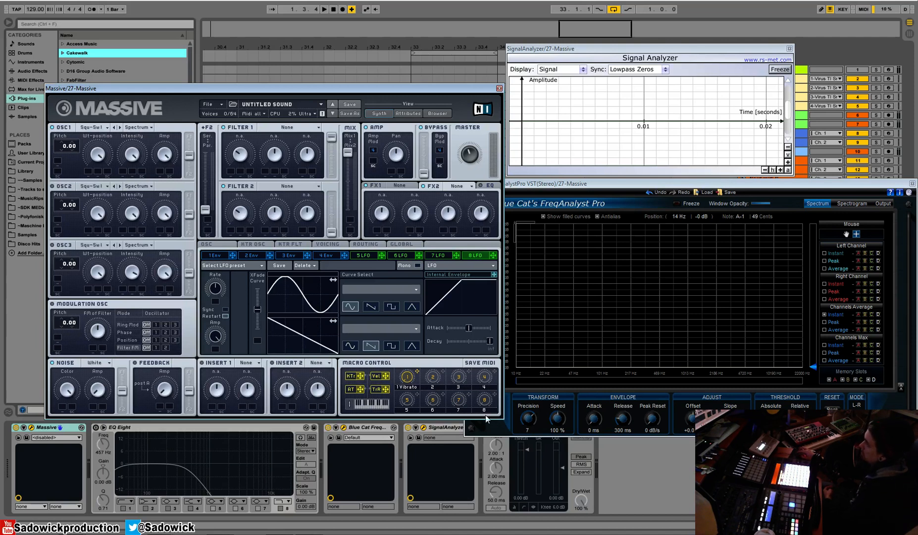
# Examine the signal routing diagram and compare the settings of LFO 5 and envelope 4.
pyautogui.click(368, 246)
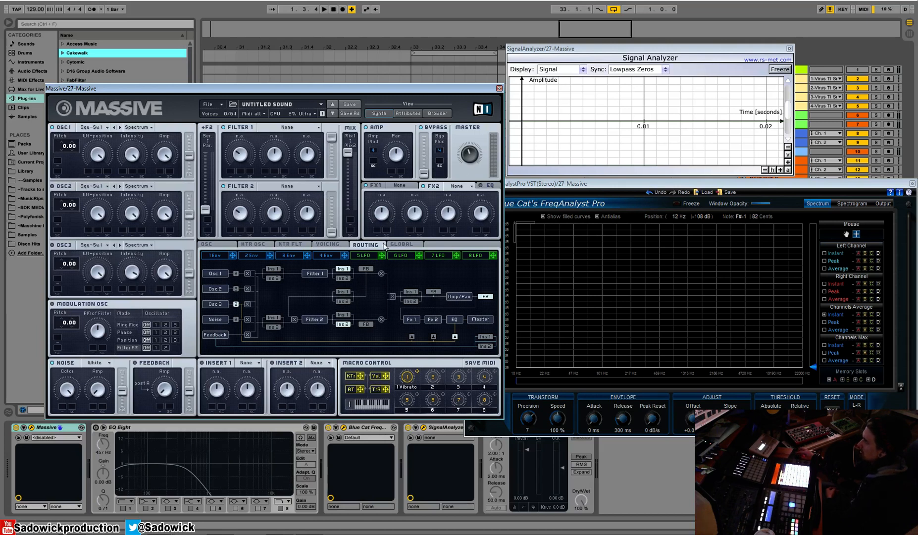
pyautogui.click(328, 255)
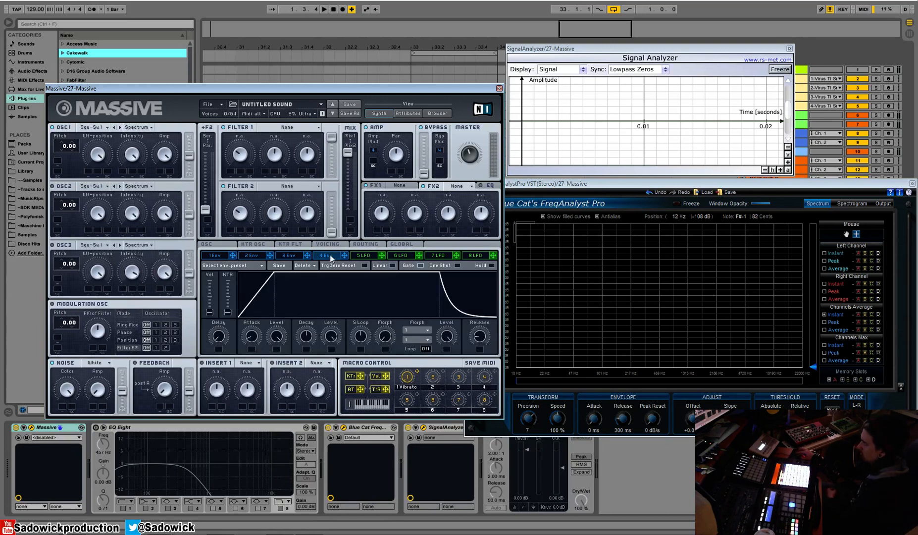
pyautogui.click(363, 256)
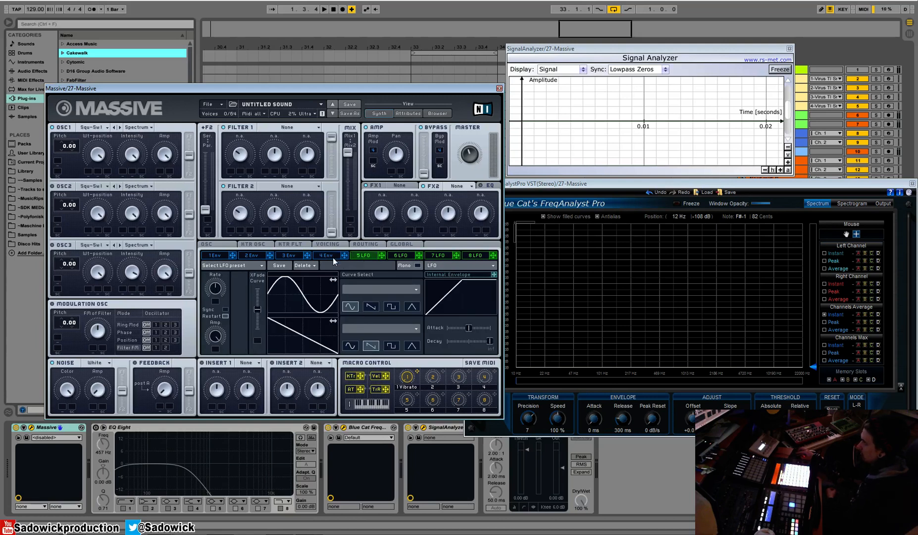
pyautogui.click(332, 257)
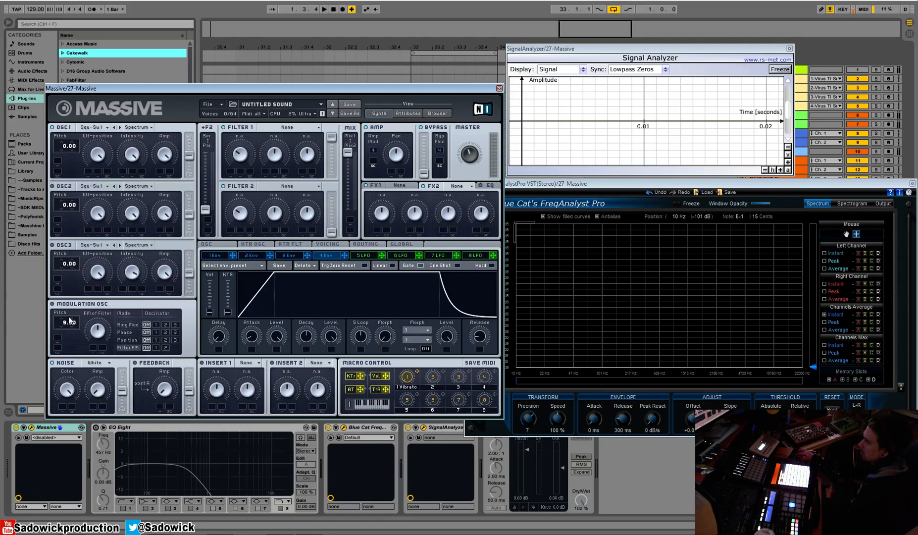
# Try ring modulation on oscillator 1, switch to phase modulation, and set the modulation oscillator's pitch to 12.00.
pyautogui.click(158, 324)
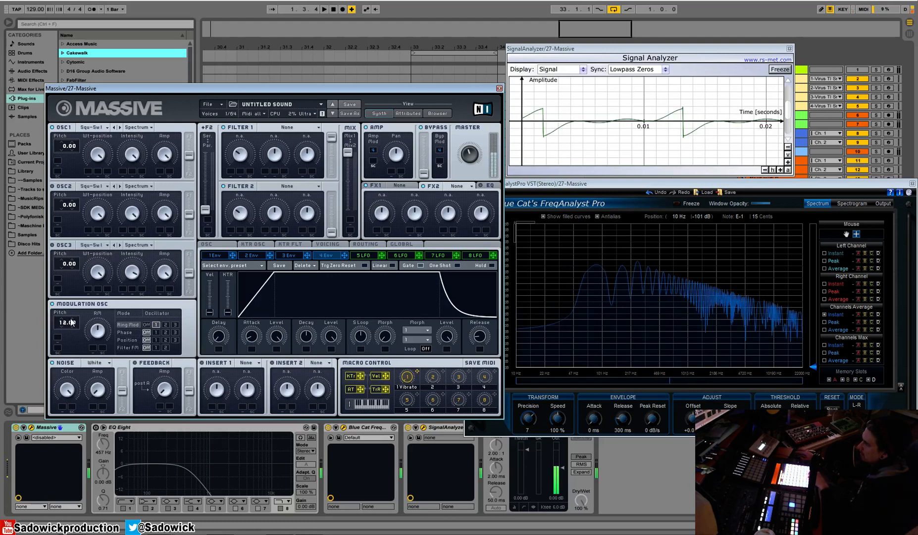
pyautogui.click(154, 332)
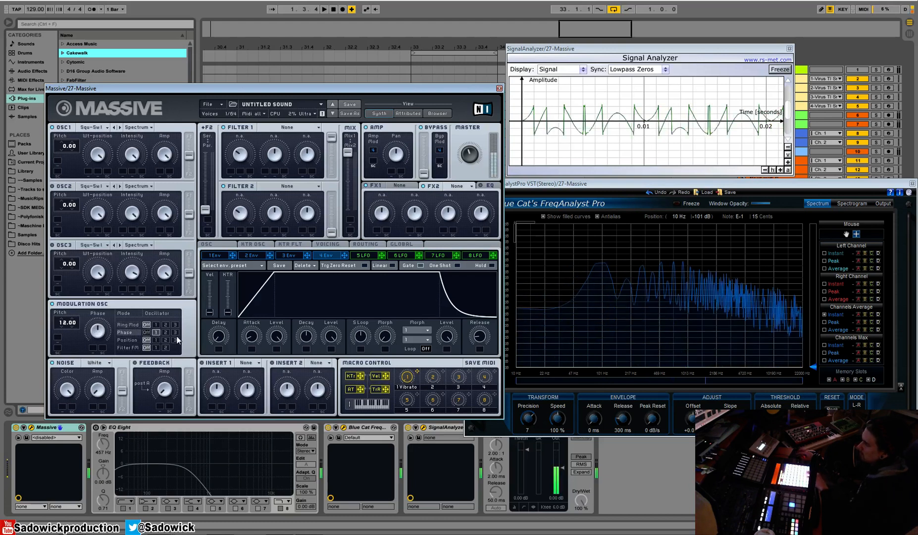
pyautogui.click(64, 325)
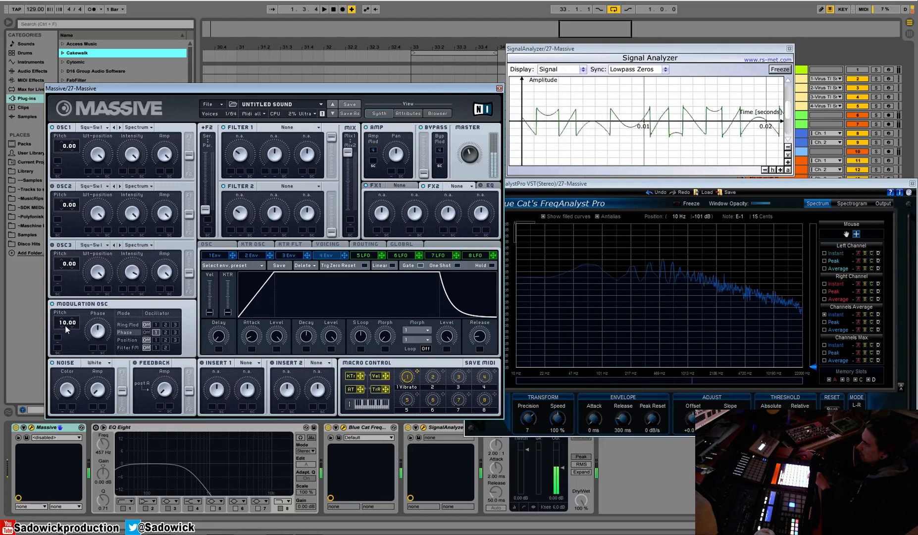
pyautogui.moveTo(66, 318); pyautogui.dragTo(64, 320)
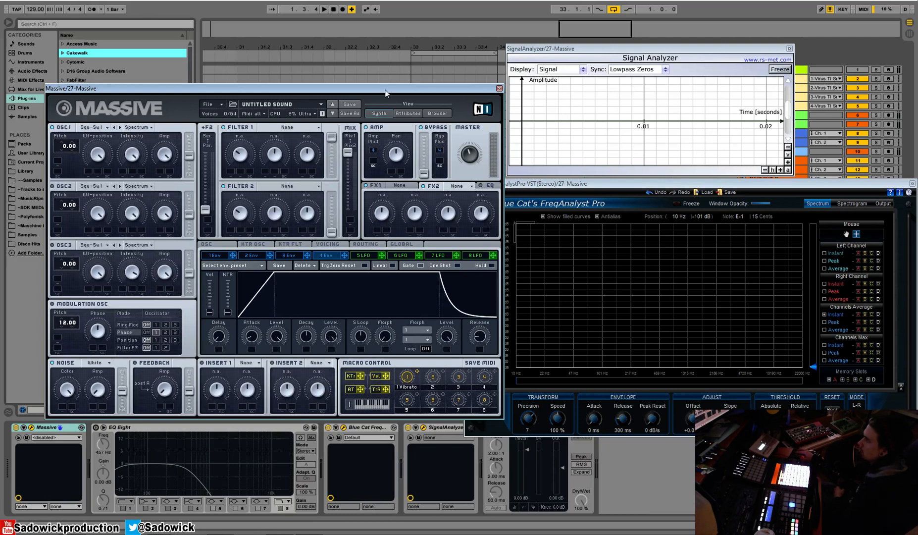
# Audition the Square-Saw I and Digigrain I wavetables in oscillator 1 and adjust its wavetable position.
pyautogui.click(108, 127)
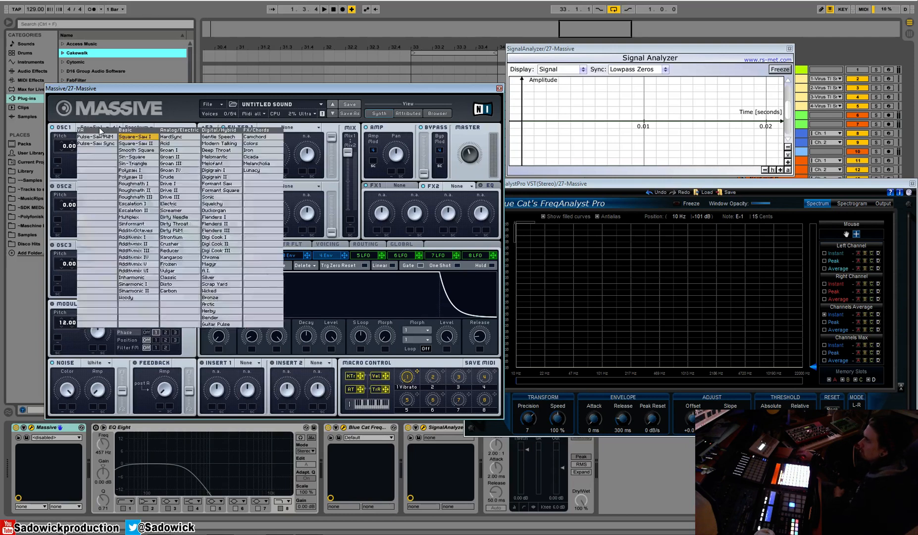
pyautogui.click(144, 141)
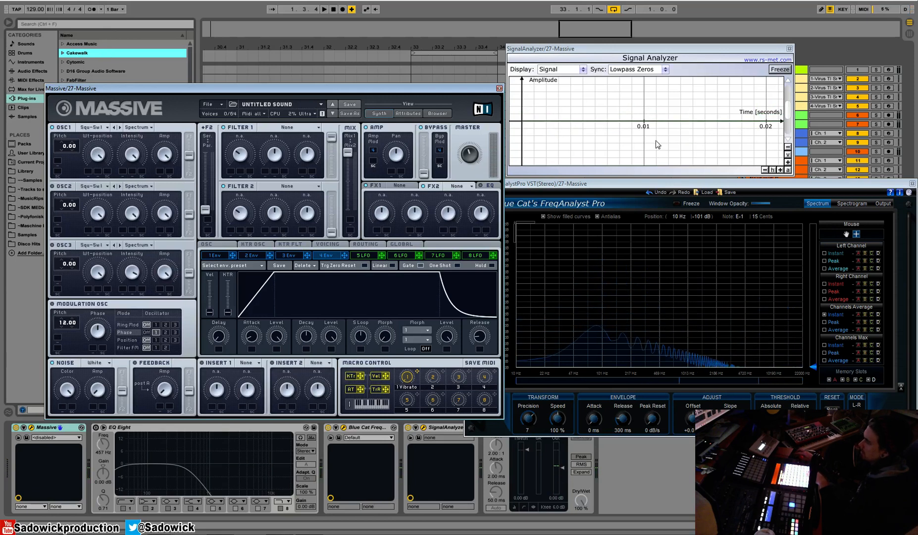
pyautogui.click(103, 128)
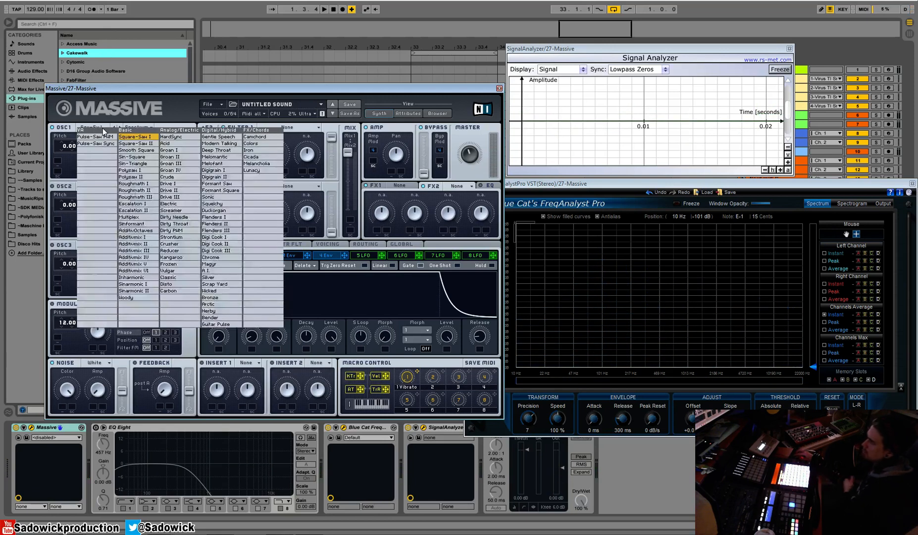
pyautogui.click(218, 171)
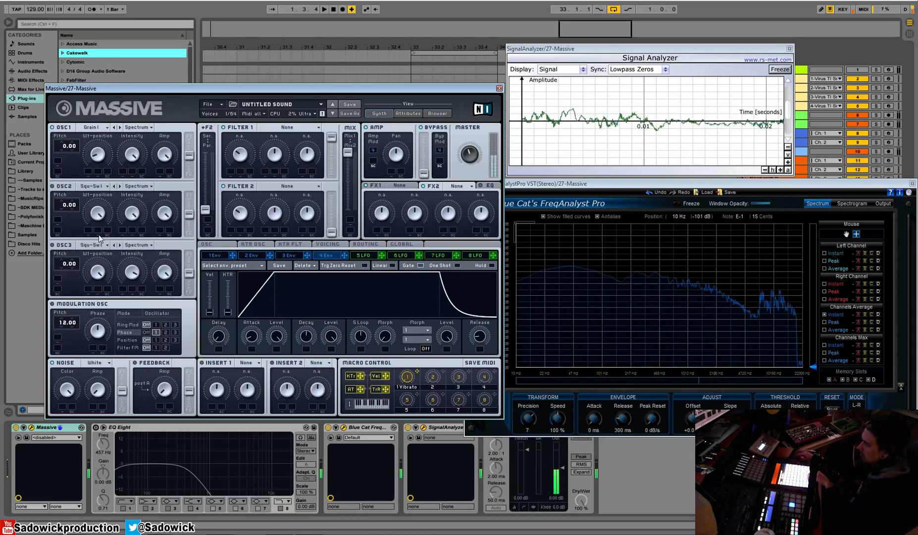
pyautogui.moveTo(100, 164); pyautogui.dragTo(97, 208)
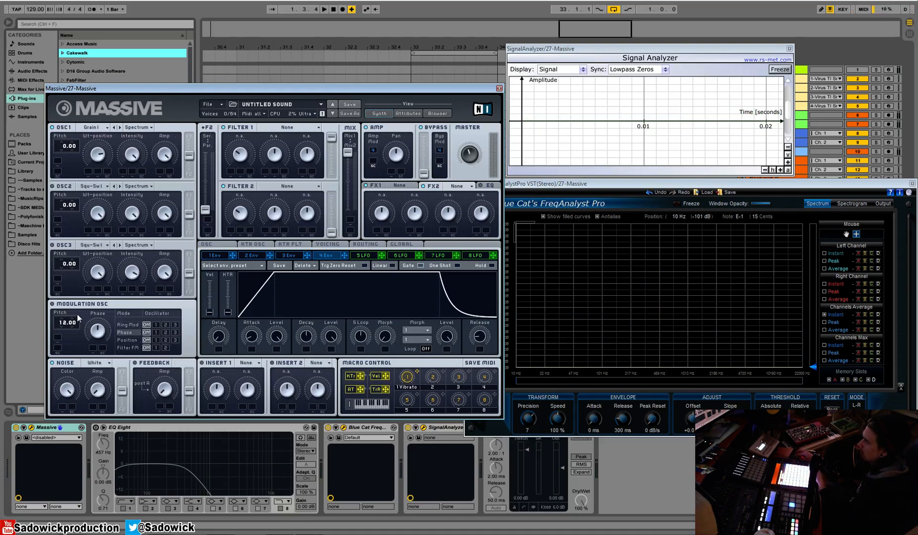
# Switch the modulation oscillator to position modulation of oscillator 1 and load the Acid wavetable in oscillator 1.
pyautogui.click(157, 340)
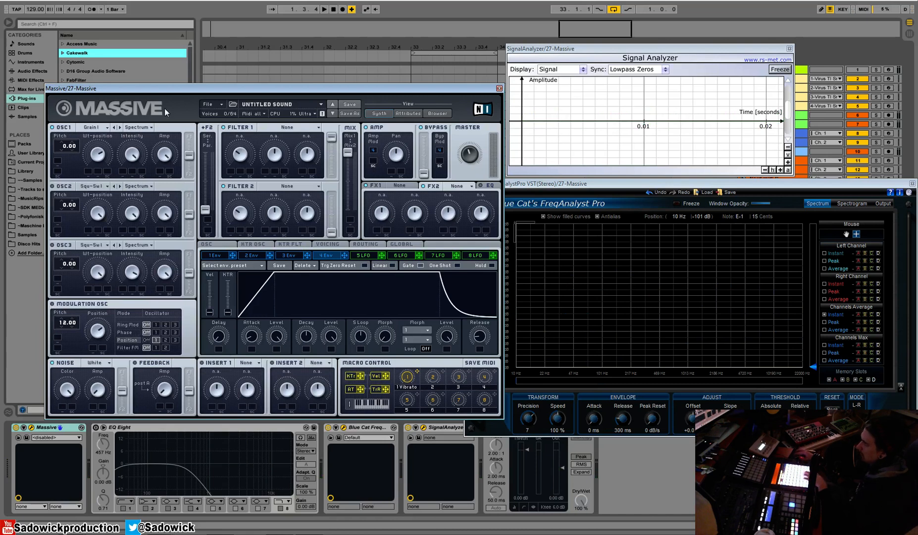
pyautogui.click(106, 127)
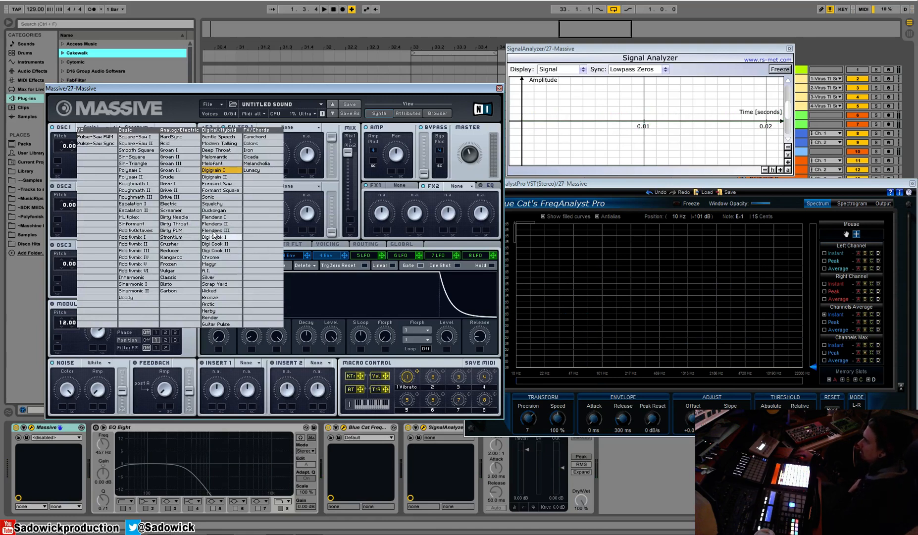
pyautogui.click(183, 143)
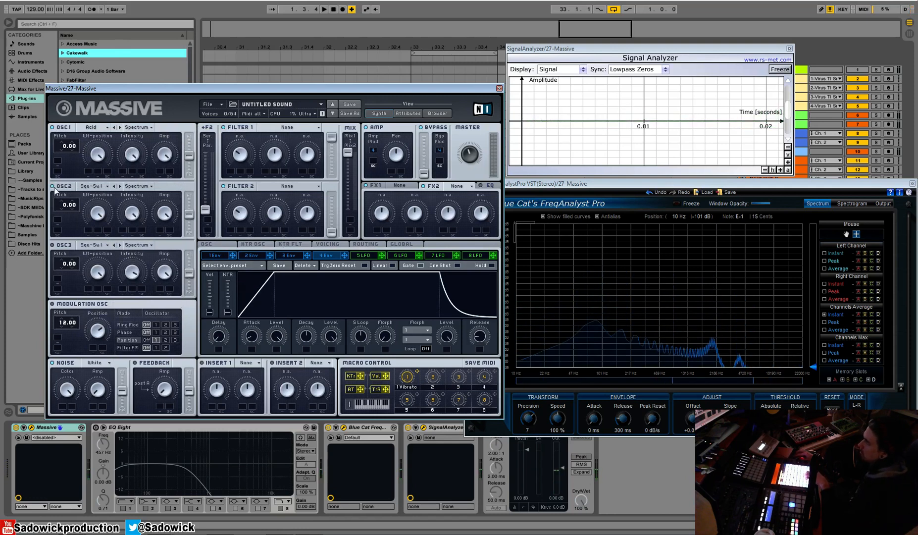
# Turn off oscillator 1 and route oscillator 2 fully into filter 2.
pyautogui.click(54, 129)
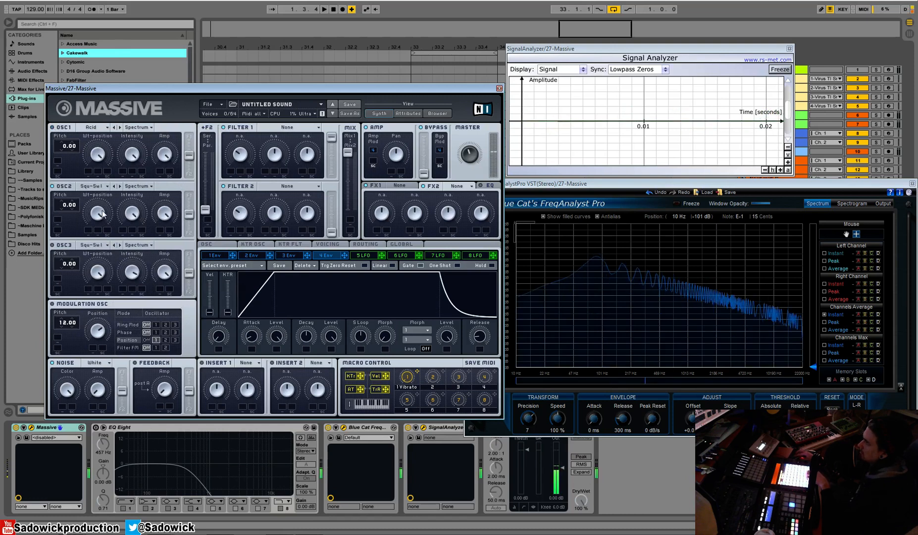
pyautogui.click(306, 128)
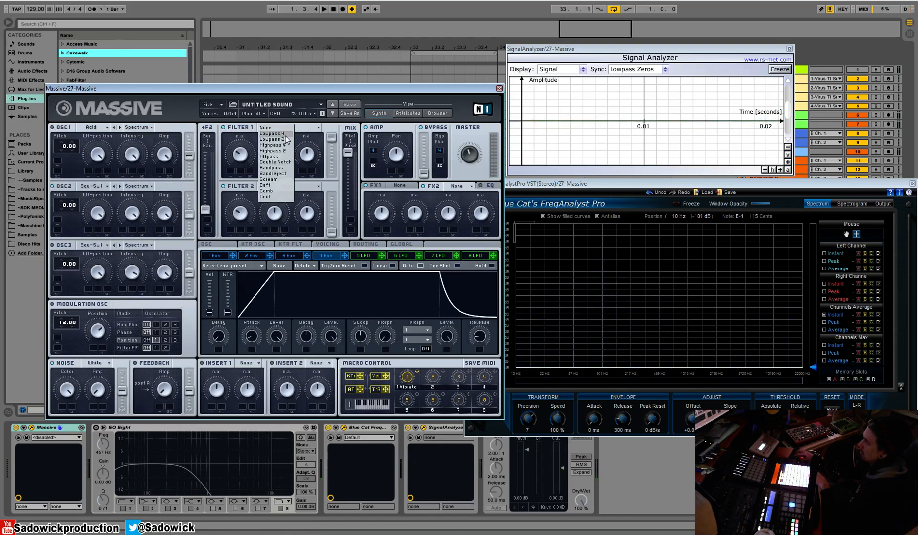
pyautogui.click(189, 215)
pyautogui.moveTo(182, 213); pyautogui.dragTo(193, 261)
# Bring filter 2 into the mix at a higher output level and set it to Lowpass 4 with raised cutoff and resonance.
pyautogui.moveTo(343, 154); pyautogui.dragTo(350, 186)
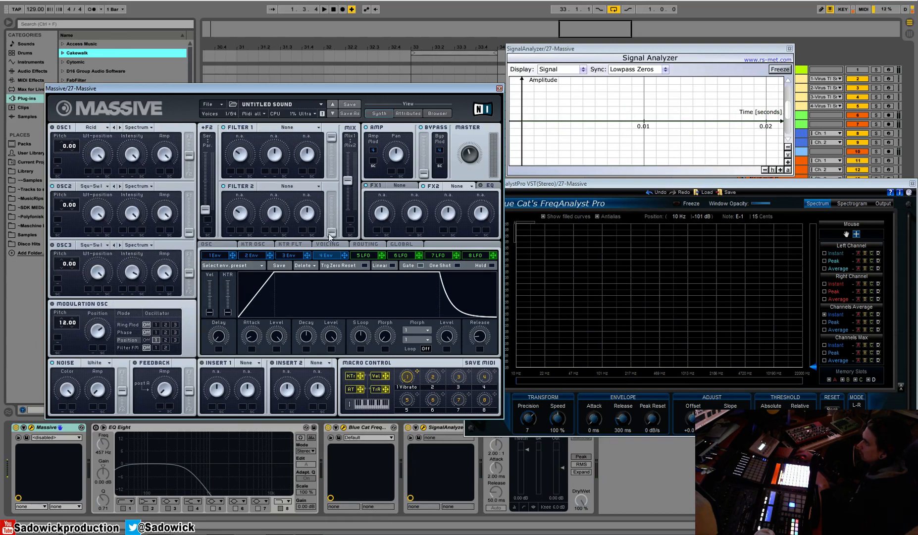
pyautogui.moveTo(327, 234); pyautogui.dragTo(330, 146)
pyautogui.click(291, 187)
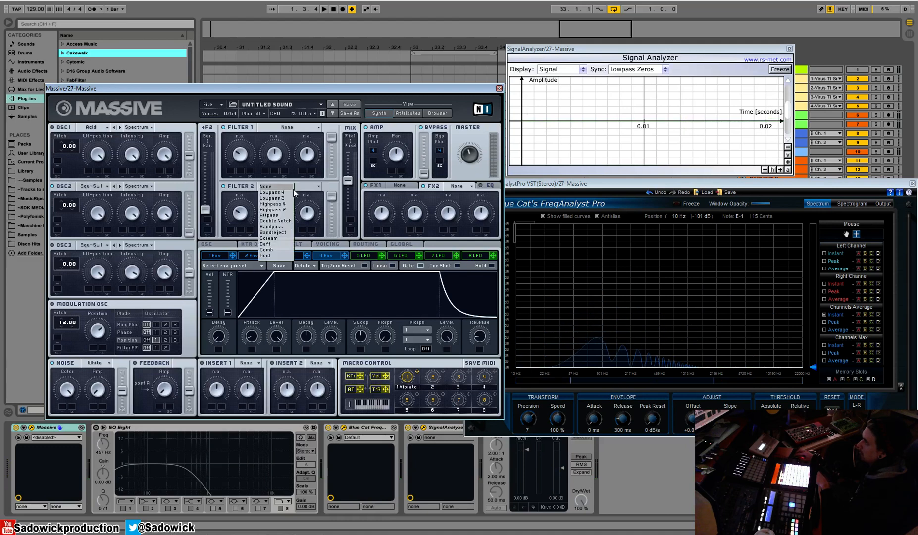
pyautogui.click(285, 192)
pyautogui.moveTo(241, 216); pyautogui.dragTo(233, 151)
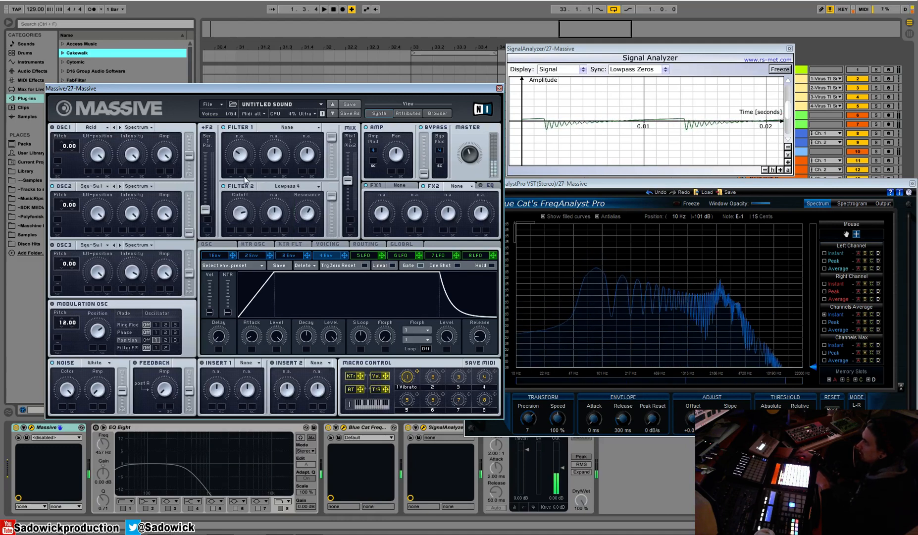
# Magnify the waveform's amplitude in the Signal Analyzer.
pyautogui.click(788, 162)
pyautogui.click(788, 162)
pyautogui.click(788, 162)
pyautogui.click(787, 162)
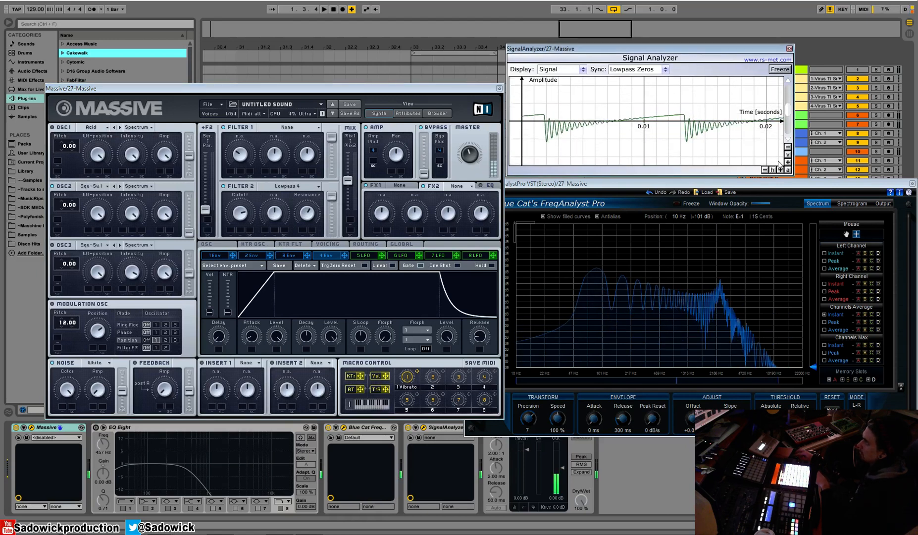
# Turn off oscillator 2, re-enable oscillator 1 and load a Digi Cook wavetable in it.
pyautogui.click(52, 183)
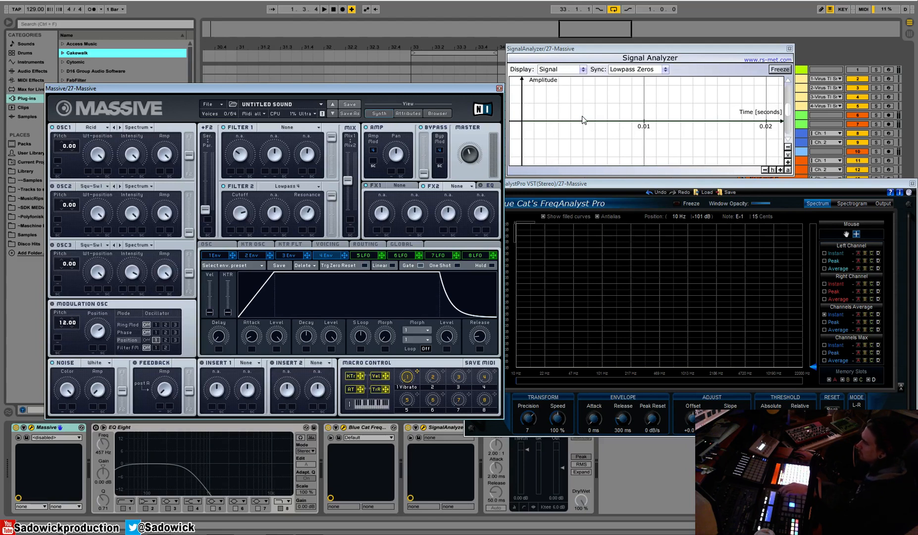
pyautogui.click(97, 126)
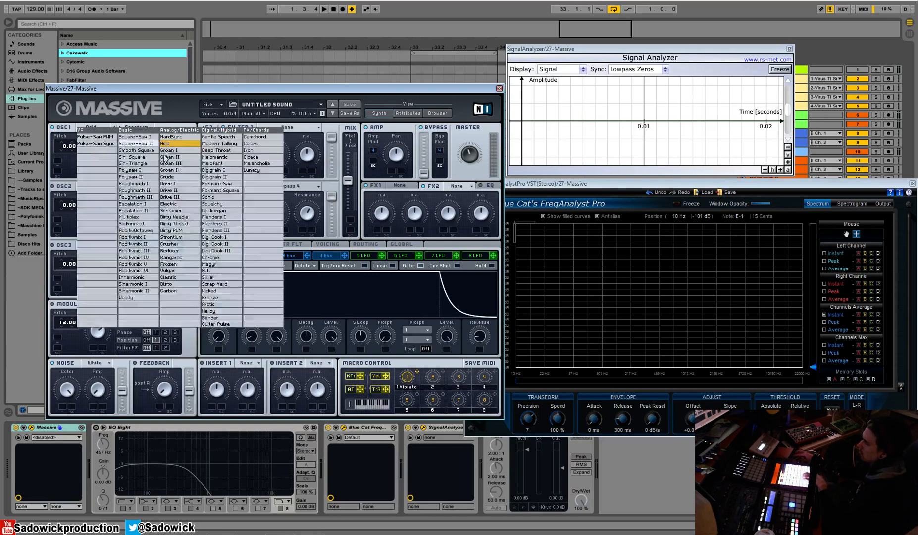
pyautogui.click(232, 249)
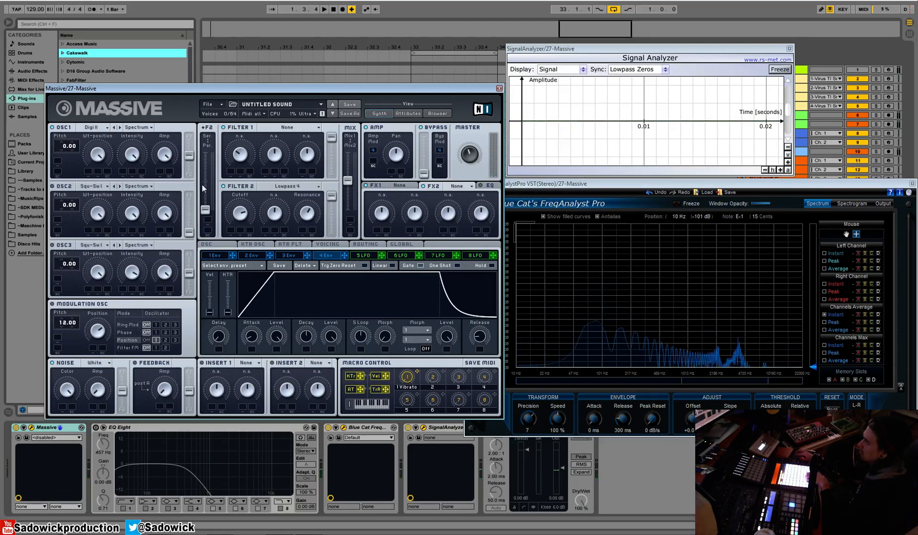
# Route oscillator 1 fully into filter 1 and move the filter mix back to Mix 1.
pyautogui.moveTo(193, 159); pyautogui.dragTo(193, 141)
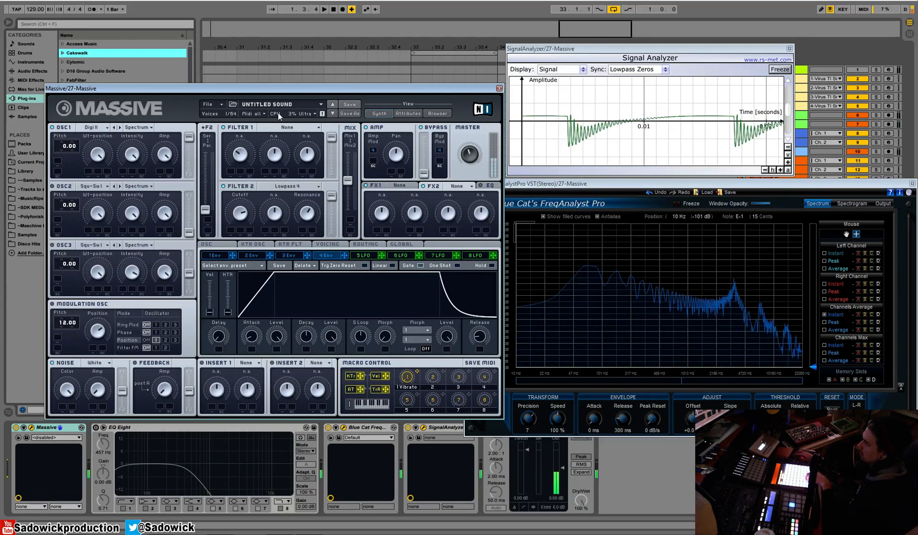
pyautogui.moveTo(348, 185); pyautogui.dragTo(288, 151)
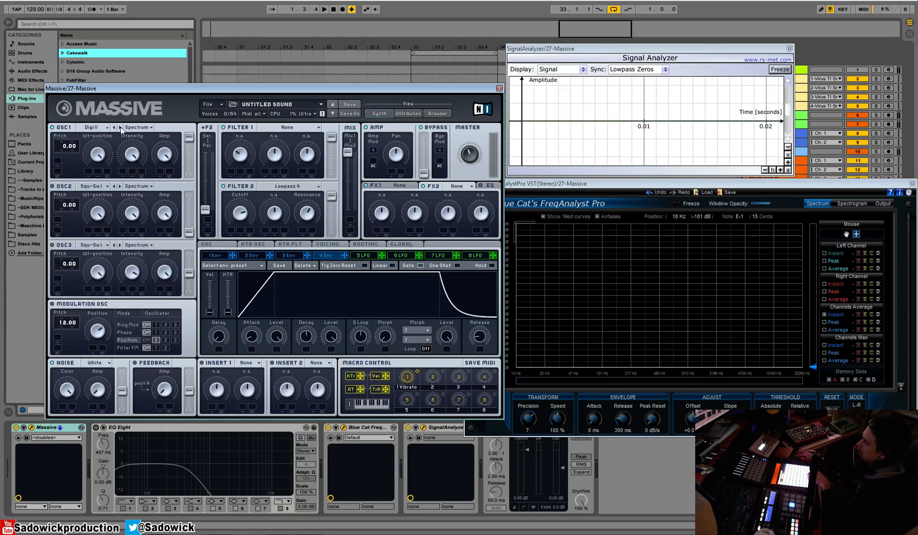
# Load the Gentle Speech wavetable in oscillator 1, replace it with Modern Talking, and nudge the synth window slightly.
pyautogui.click(98, 129)
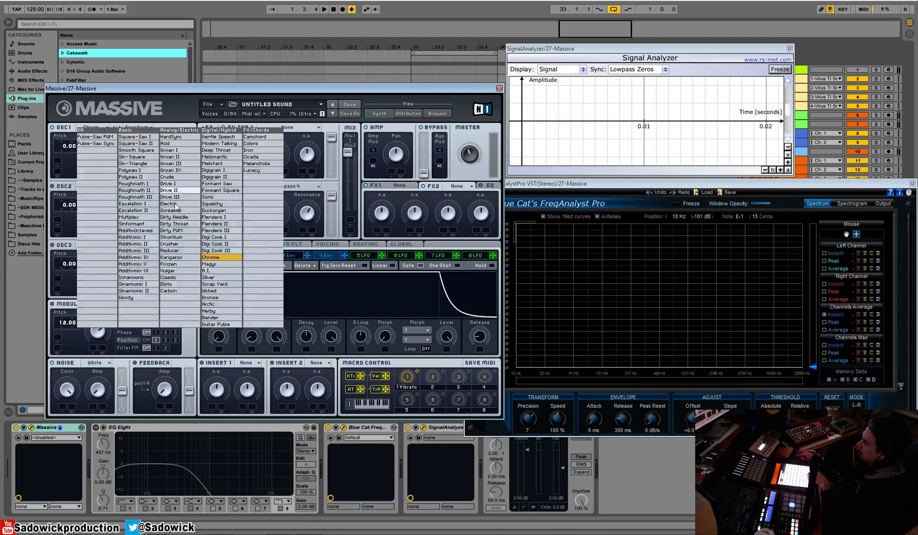
pyautogui.click(216, 136)
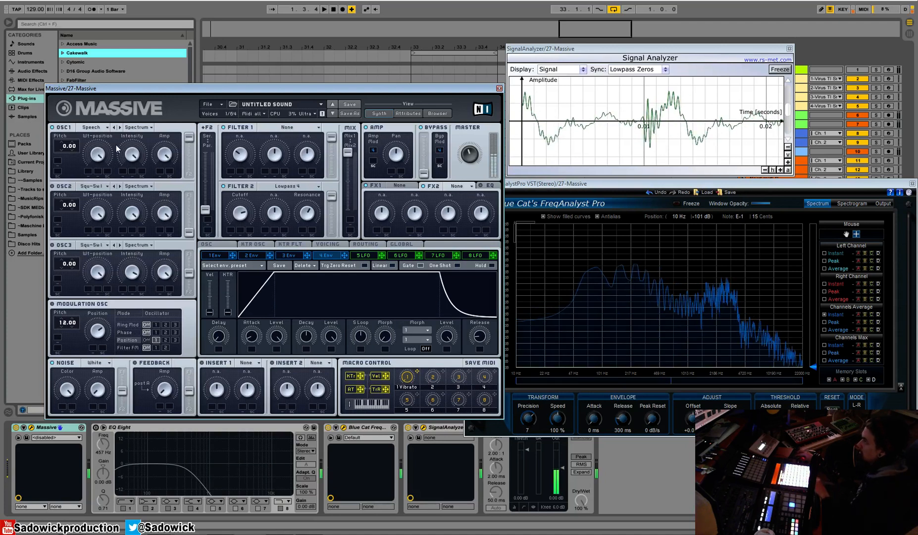
pyautogui.click(97, 129)
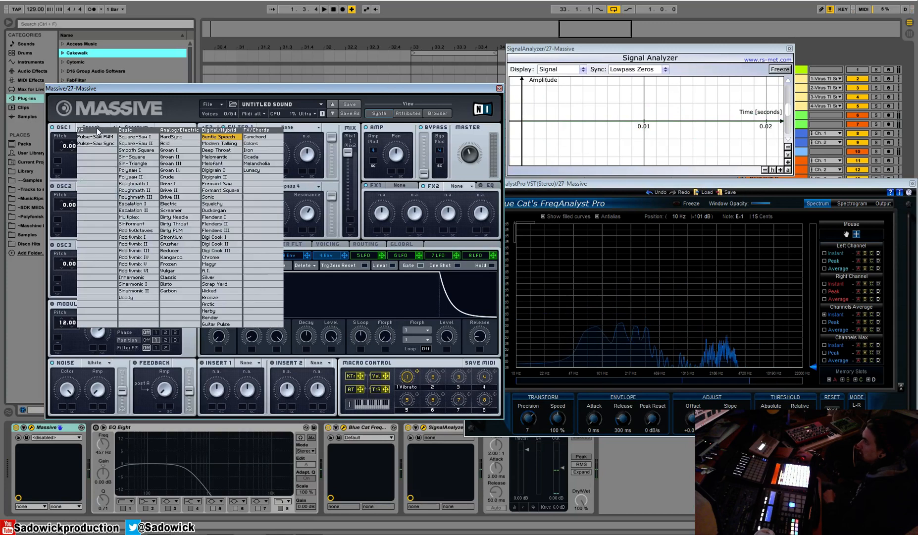
pyautogui.click(231, 143)
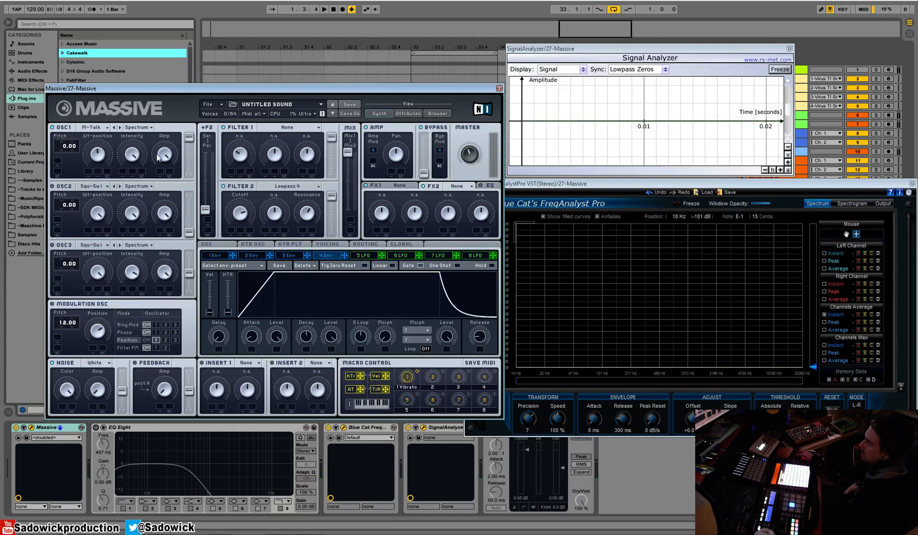
pyautogui.click(139, 128)
pyautogui.click(171, 125)
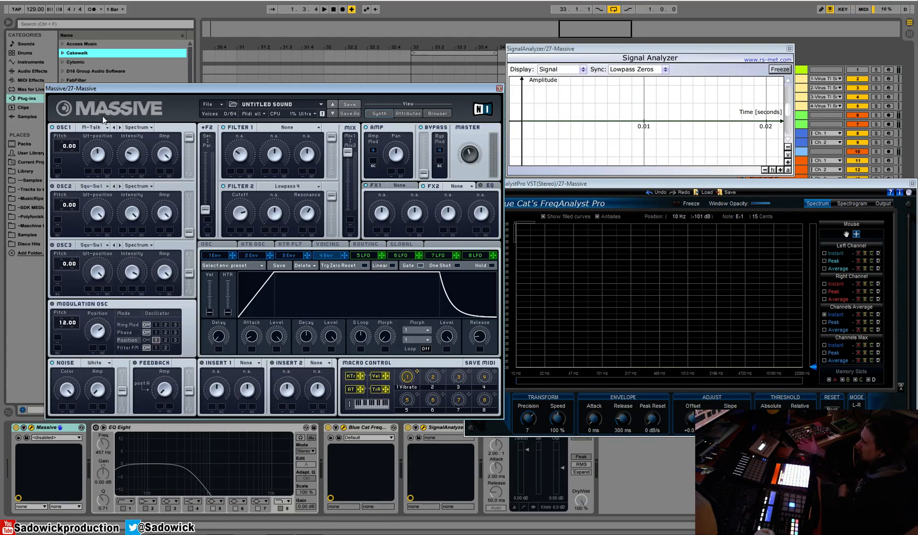
pyautogui.moveTo(252, 83); pyautogui.dragTo(256, 82)
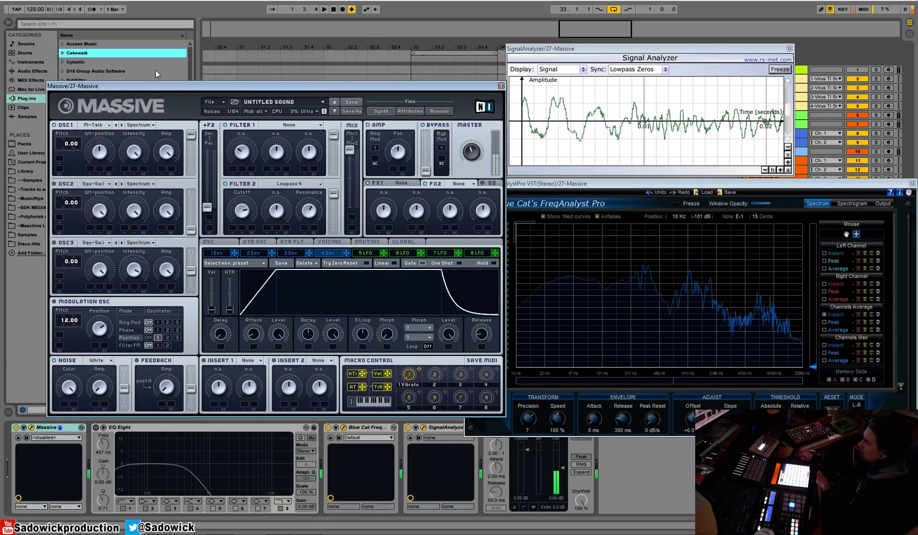
# Load Square-Saw I in oscillator 1, set its wavetable mode to Bend -/+ and move its intensity away from maximum.
pyautogui.click(96, 124)
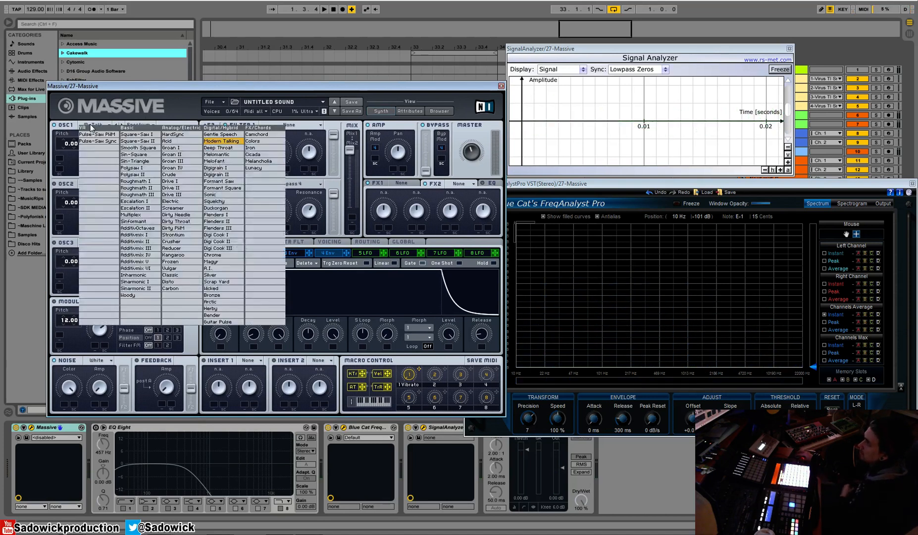
pyautogui.click(137, 134)
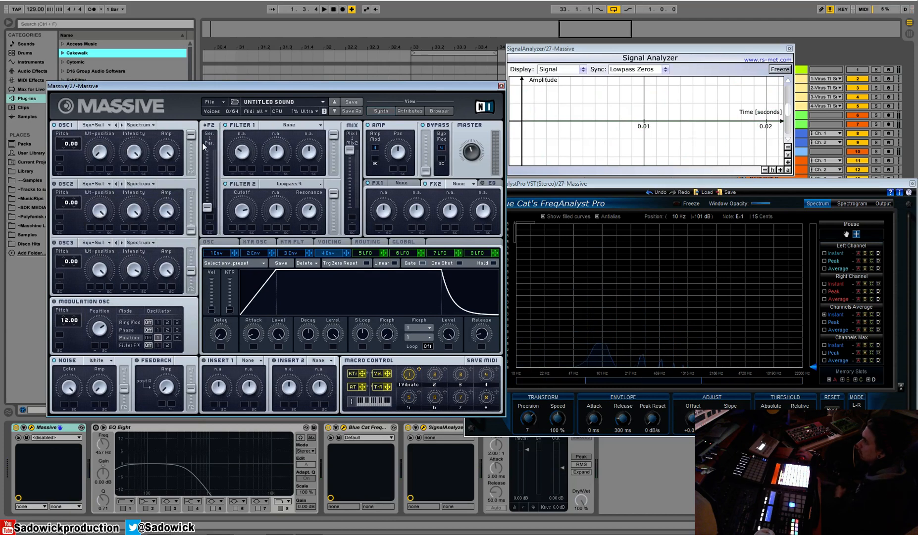
pyautogui.click(140, 125)
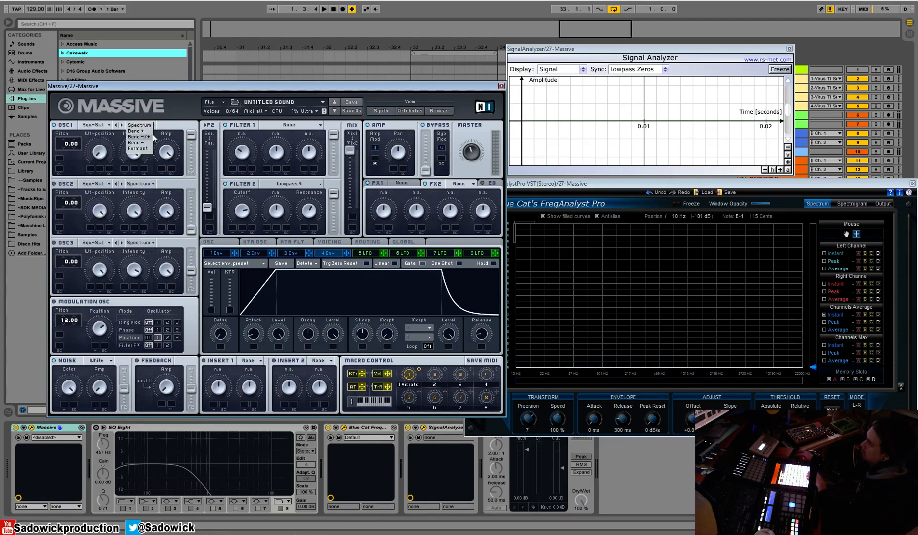
pyautogui.click(148, 136)
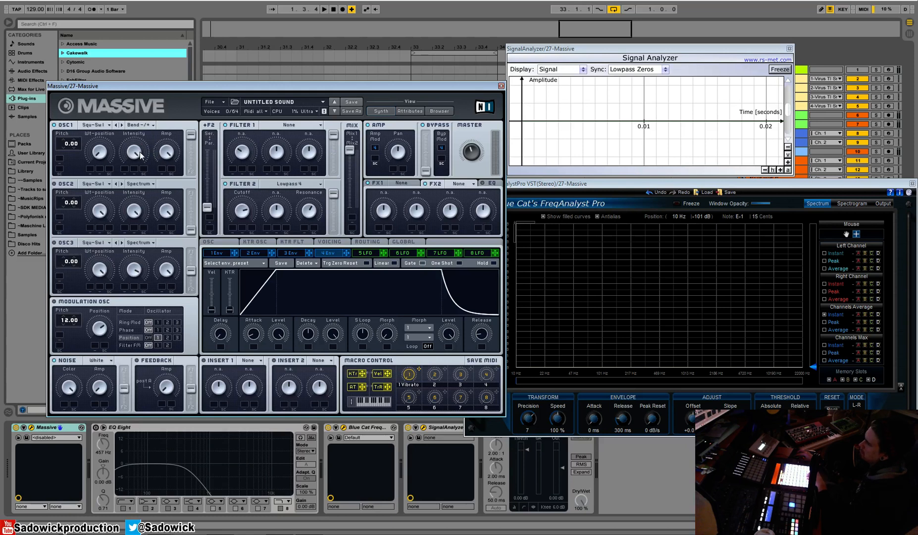
pyautogui.moveTo(140, 151); pyautogui.dragTo(145, 175)
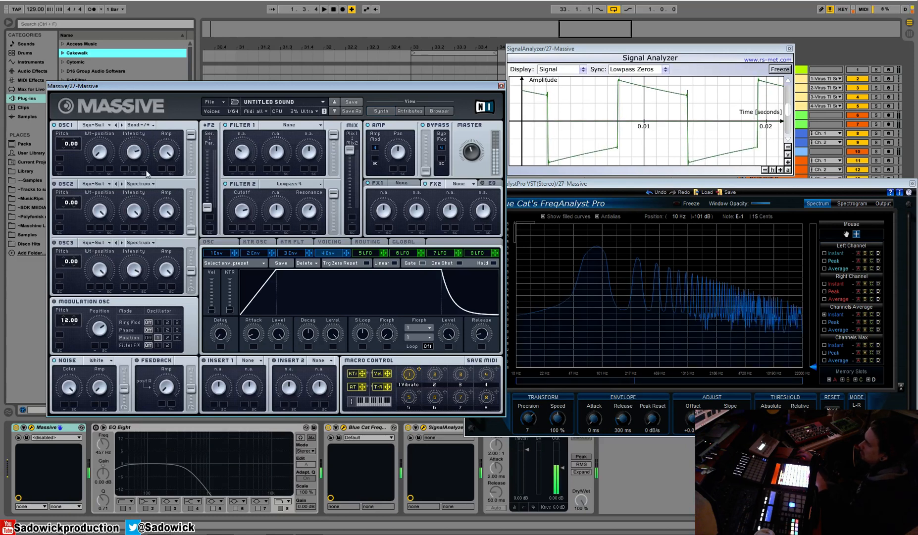
# Load the Sin-Square wavetable in oscillator 1 and compare the Bend + and Bend - modes on it.
pyautogui.click(102, 125)
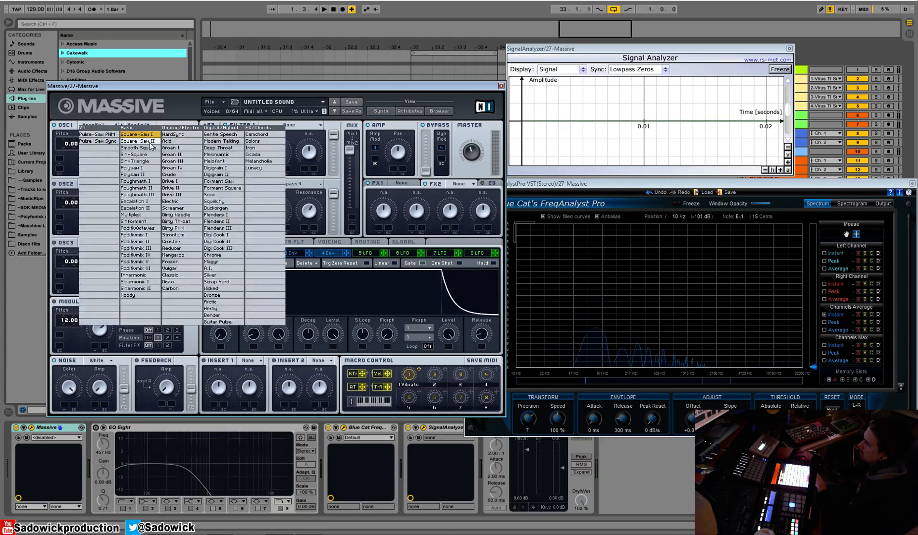
pyautogui.click(131, 154)
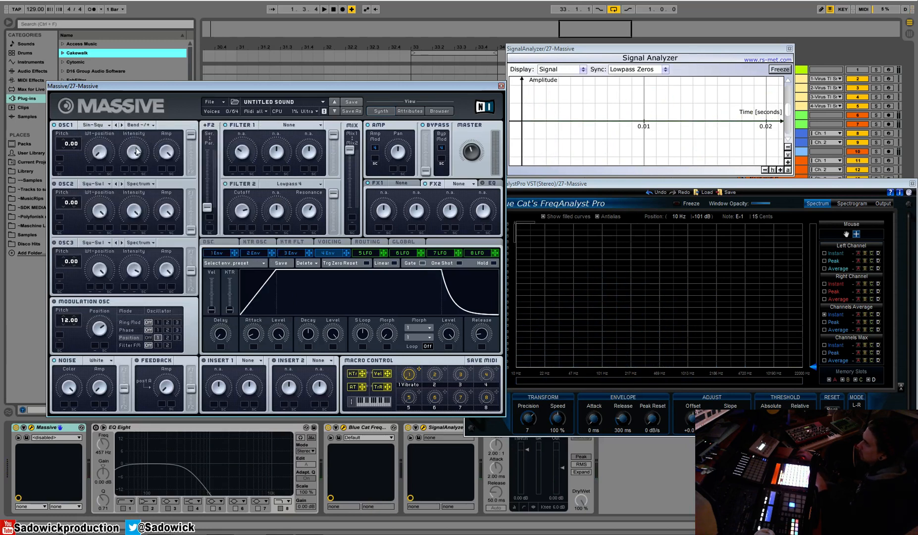
pyautogui.click(141, 126)
pyautogui.click(143, 133)
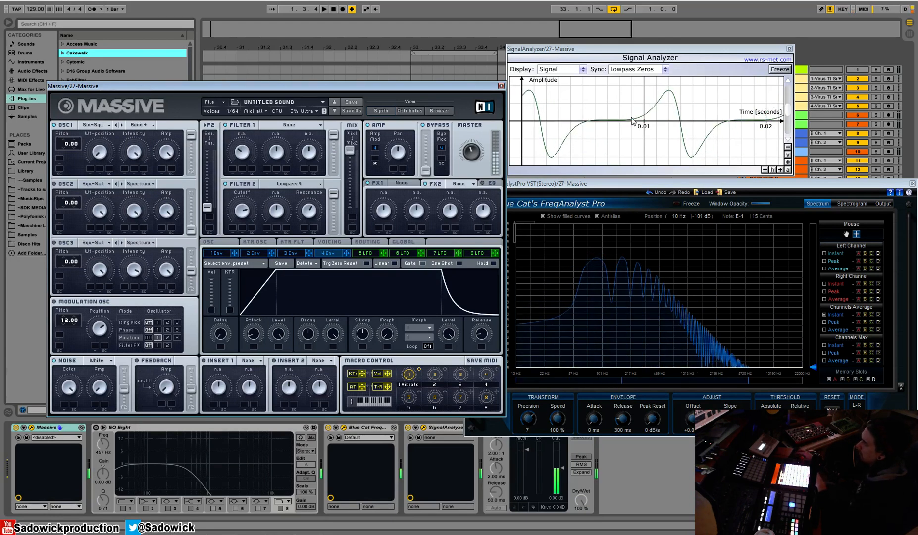
pyautogui.click(134, 125)
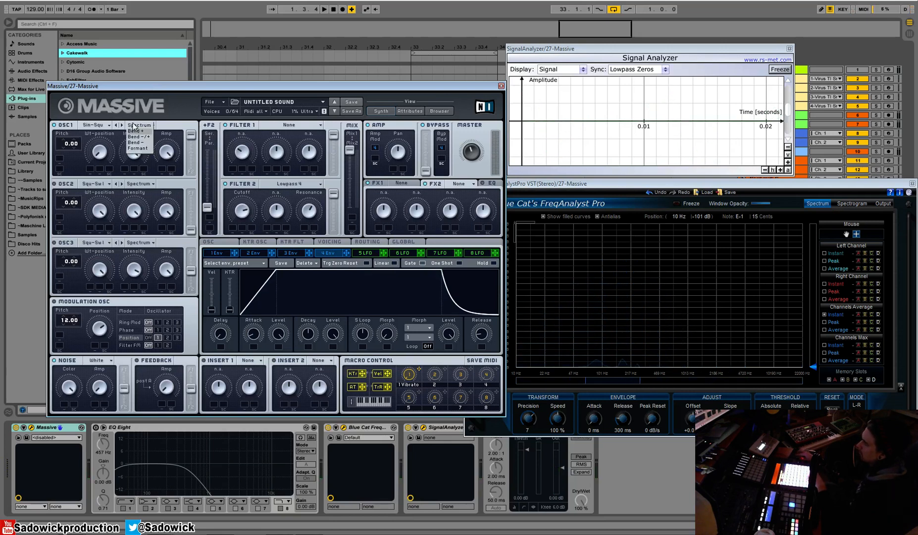
pyautogui.click(137, 143)
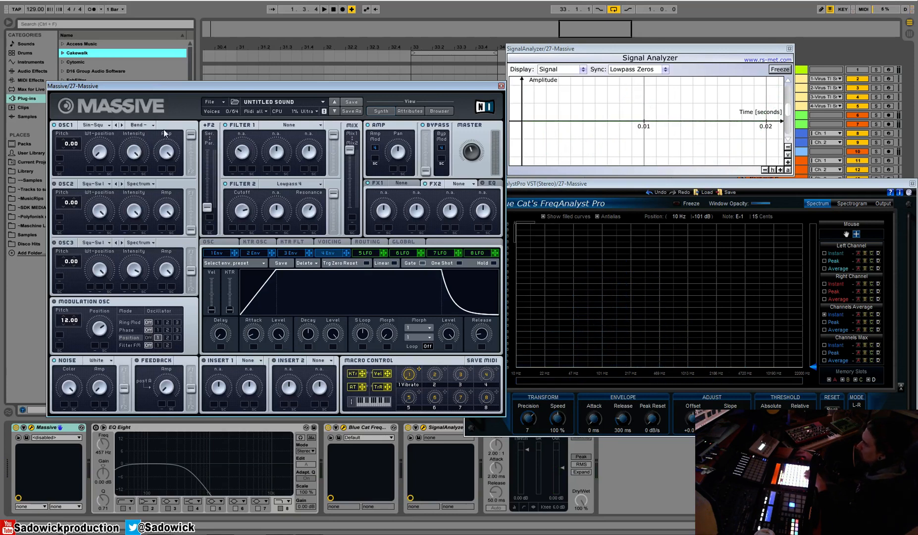
# Switch oscillator 1 to Formant mode with the Square-Saw I wavetable and sweep its intensity up.
pyautogui.click(139, 124)
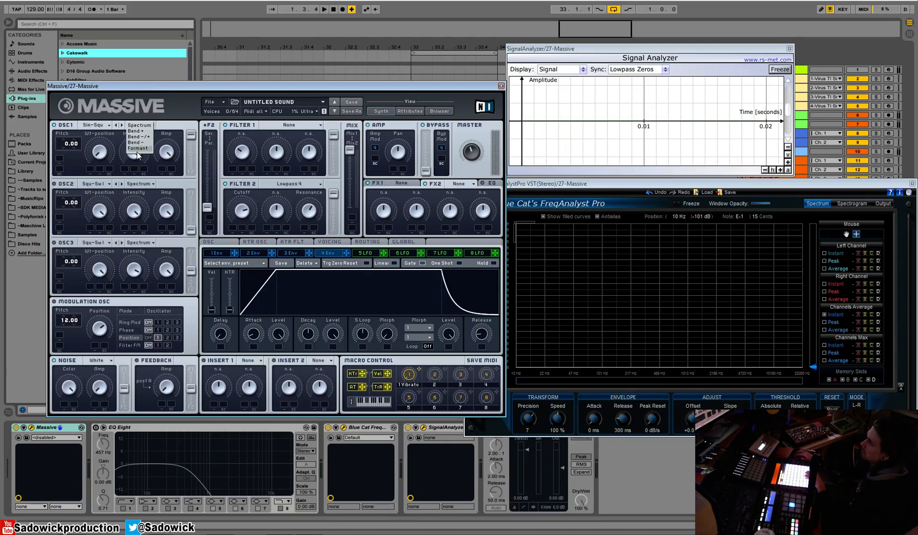
pyautogui.click(138, 148)
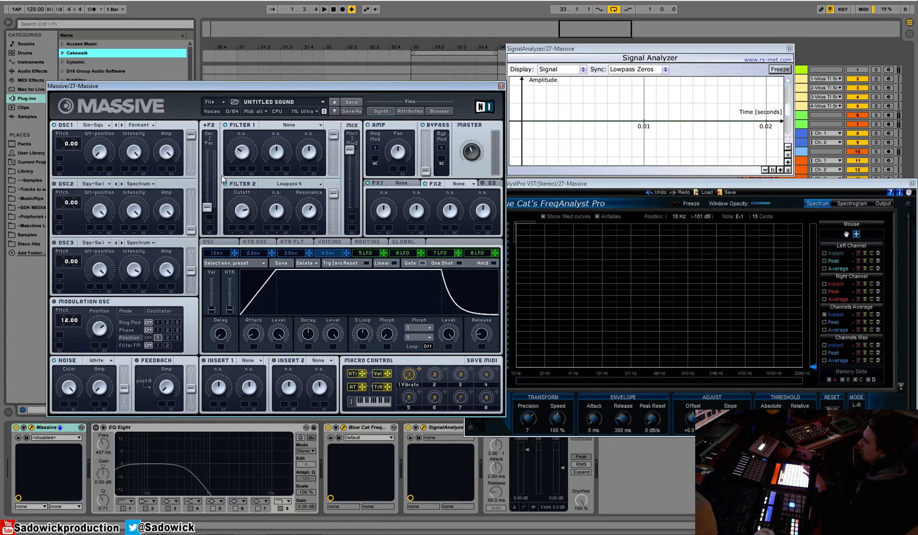
pyautogui.click(94, 127)
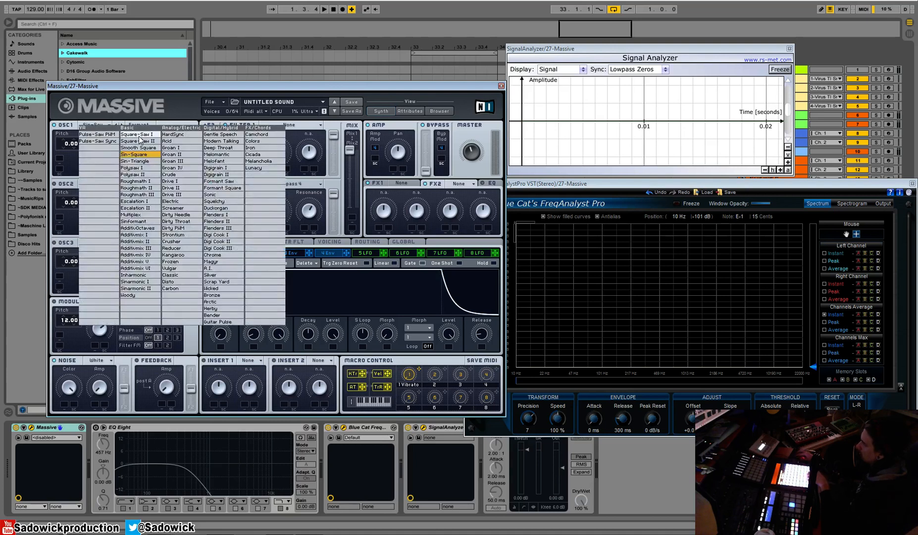
pyautogui.click(139, 136)
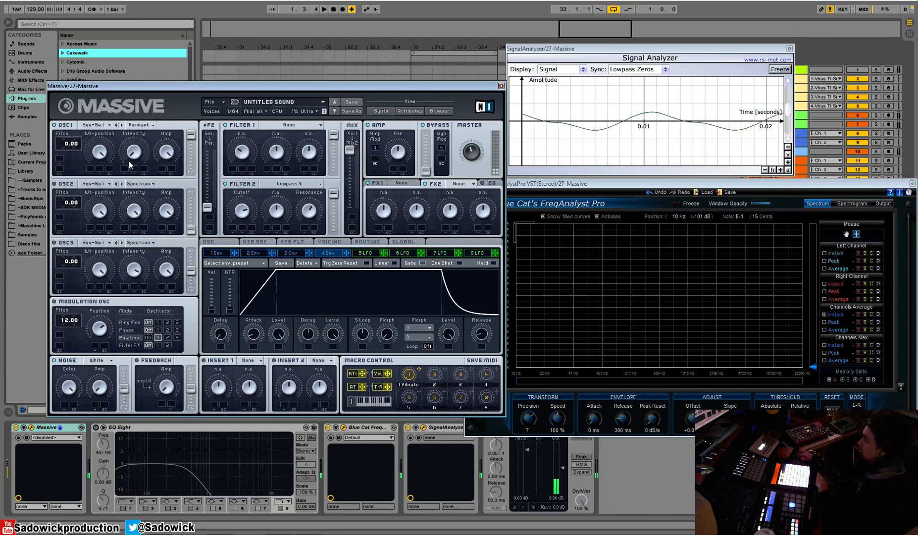
pyautogui.moveTo(135, 154); pyautogui.dragTo(139, 125)
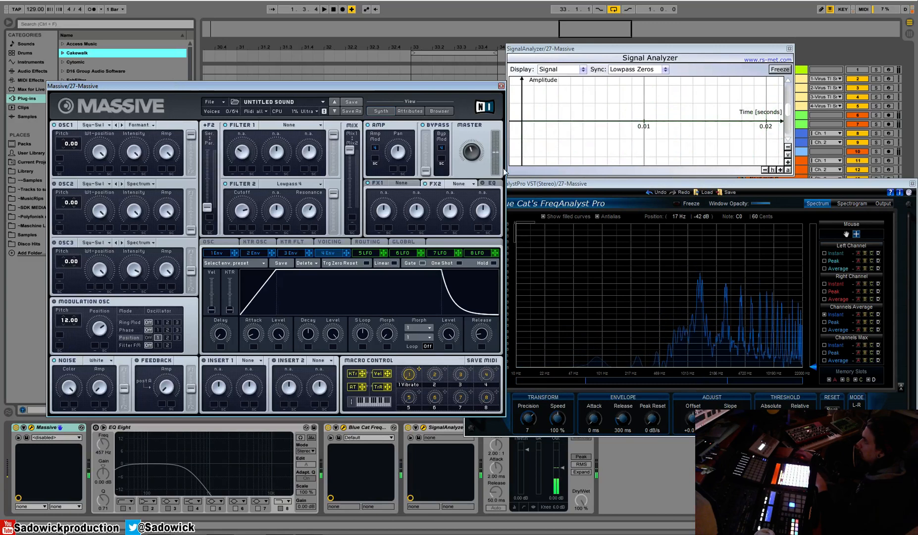
# Switch oscillator 1 to Spectrum mode for comparison, and return it to Formant.
pyautogui.click(141, 126)
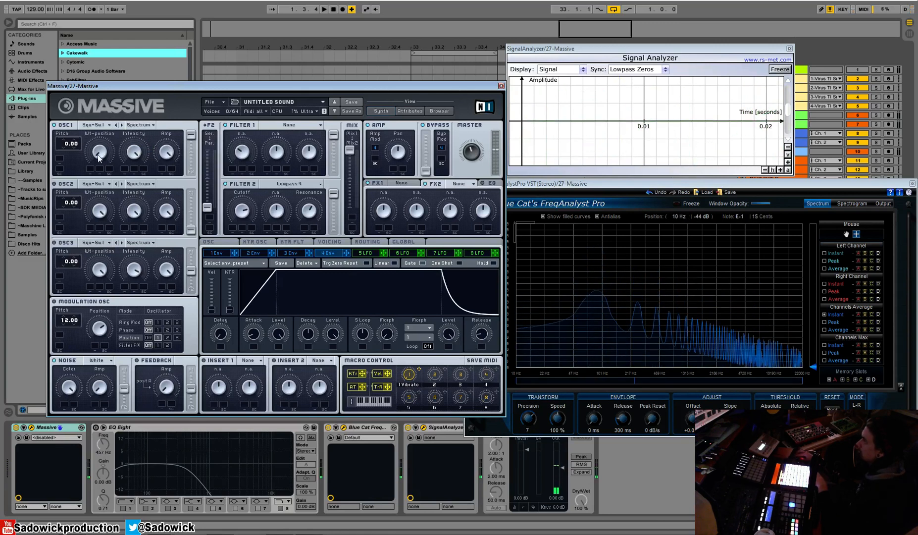
pyautogui.click(140, 125)
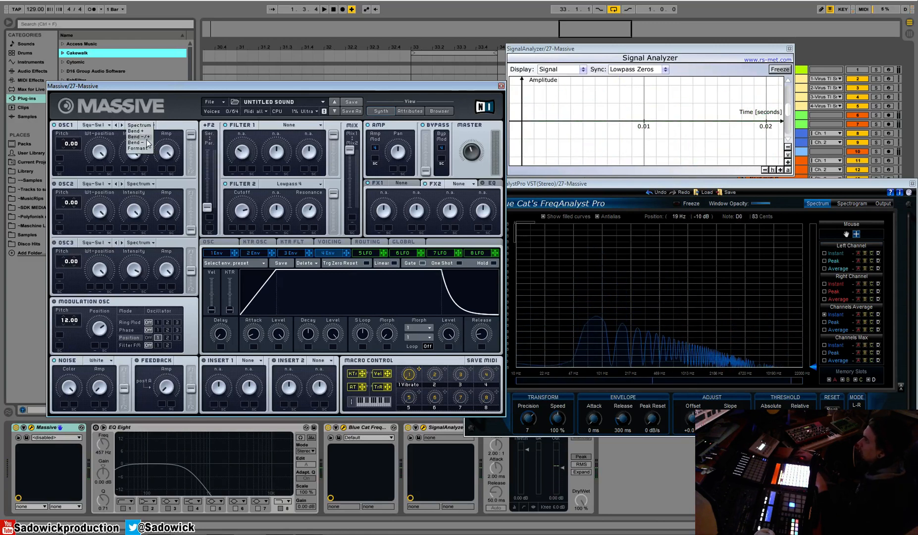
pyautogui.click(139, 149)
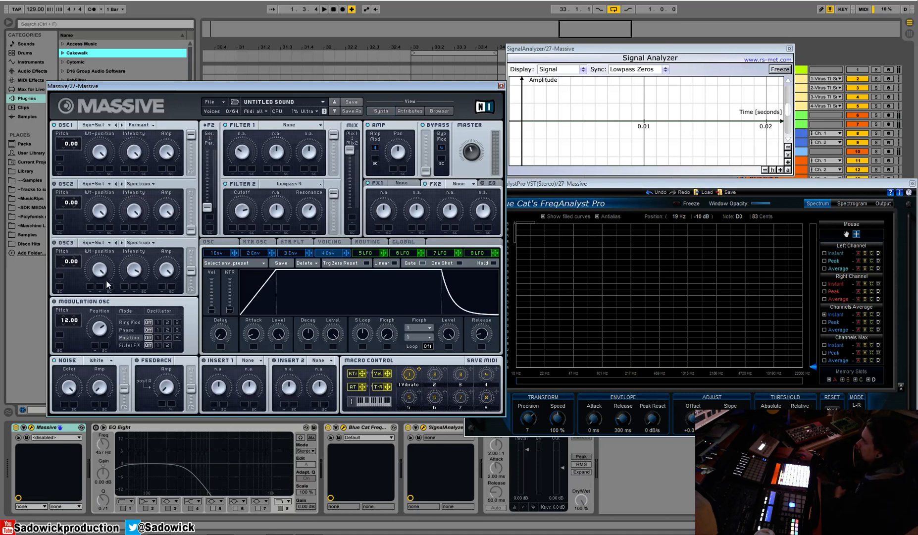
# Load the Acid wavetable in oscillator 1 and set its mode to Spectrum.
pyautogui.click(97, 125)
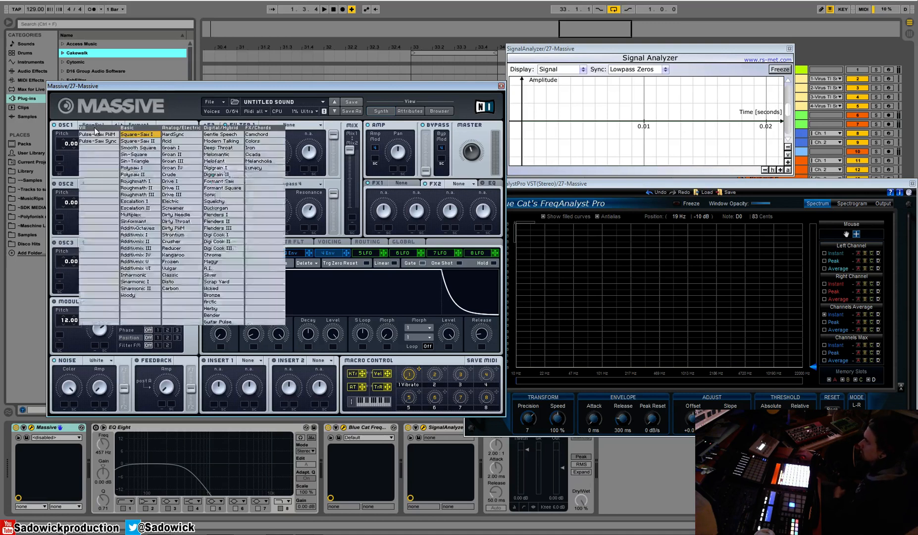
pyautogui.click(176, 141)
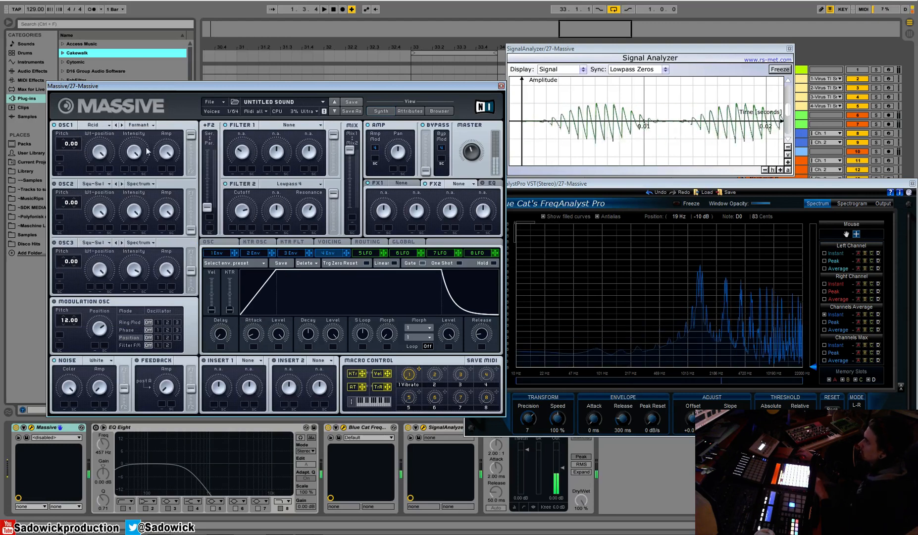
pyautogui.click(141, 126)
pyautogui.click(139, 125)
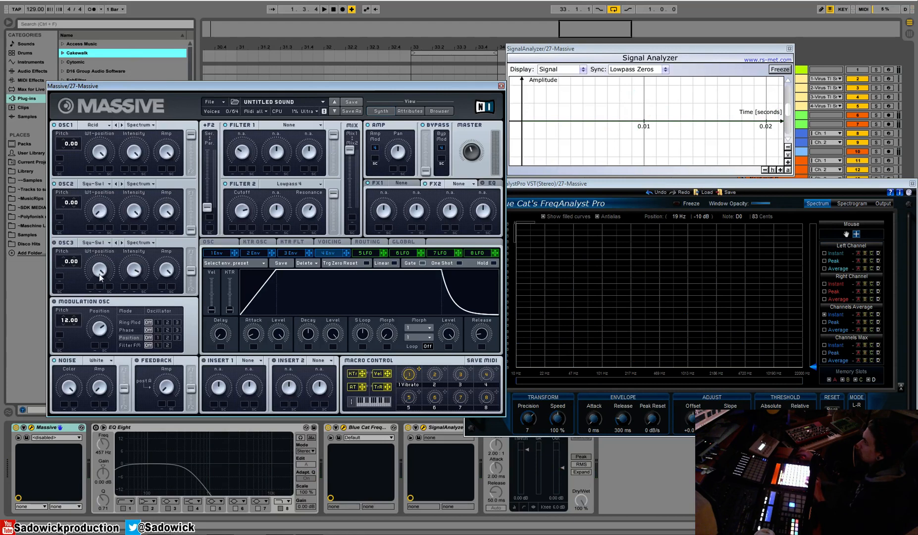
# Lower oscillator 2's pitch to -12.00 and route its output up to filter 1.
pyautogui.moveTo(70, 206); pyautogui.dragTo(69, 215)
pyautogui.moveTo(192, 230); pyautogui.dragTo(191, 194)
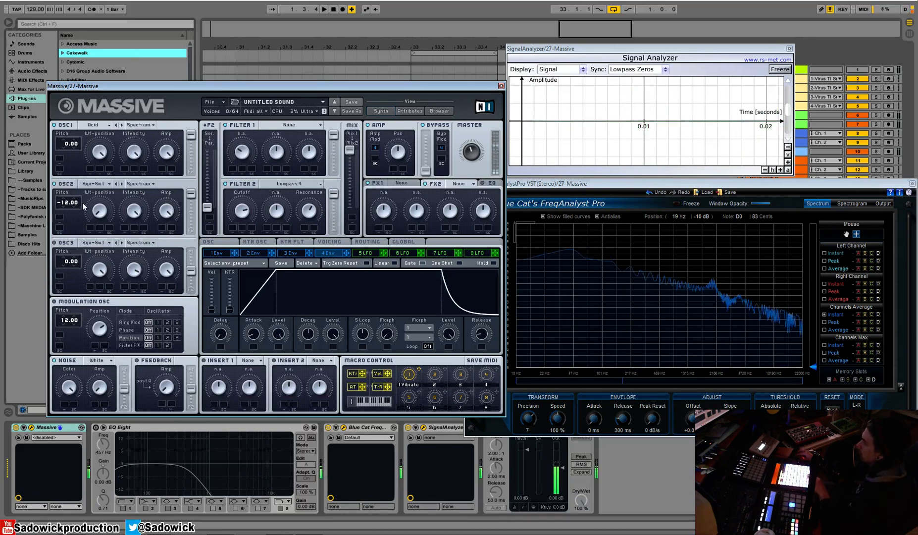
# Toggle oscillator 1 to compare the combined sound, and reduce the waveform's amplitude magnification in the Signal Analyzer.
pyautogui.click(54, 126)
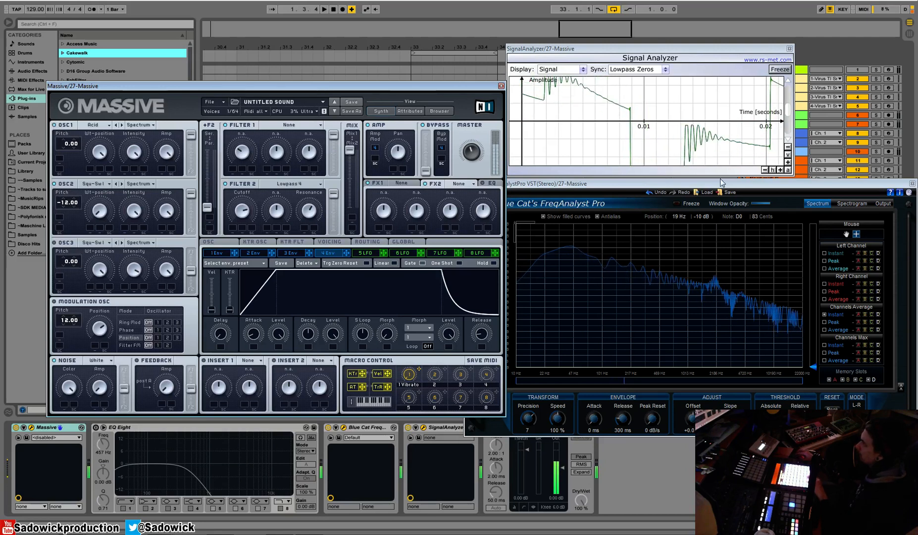
pyautogui.click(788, 147)
pyautogui.click(787, 147)
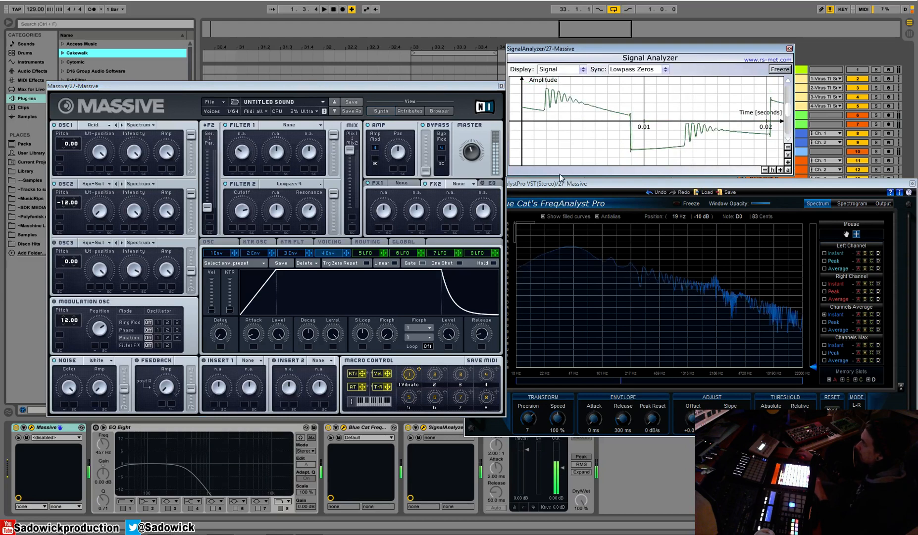
pyautogui.click(55, 126)
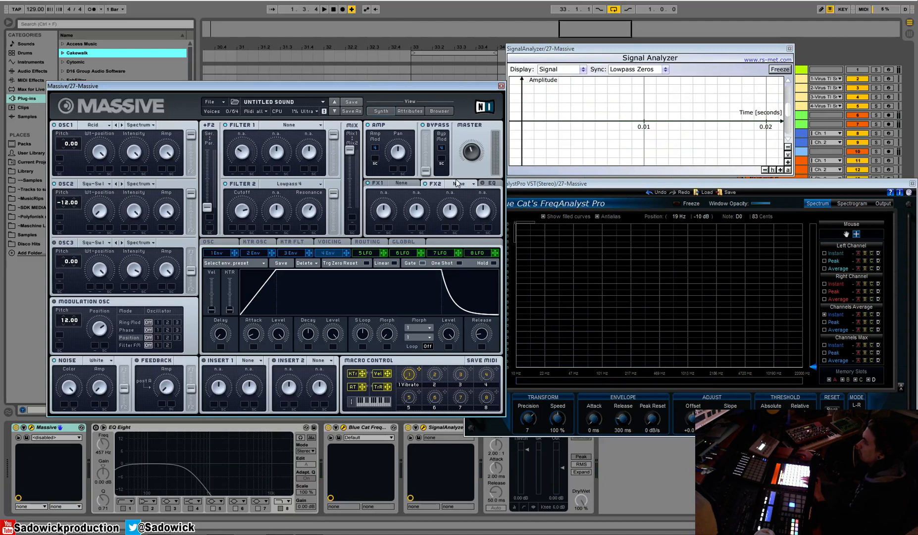
# Turn on Restart via Gate for the oscillator phases and shift oscillator 1's phase to just past 180 degrees.
pyautogui.click(216, 243)
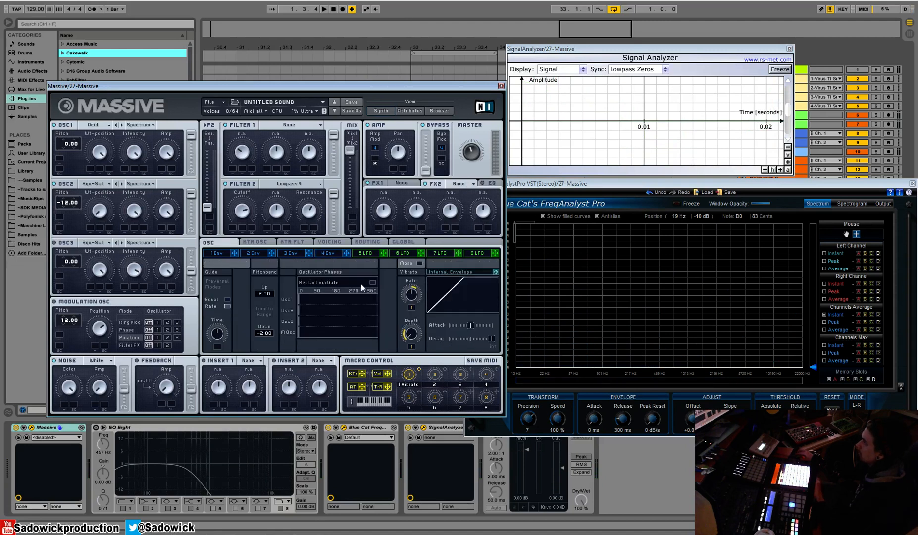
pyautogui.click(374, 283)
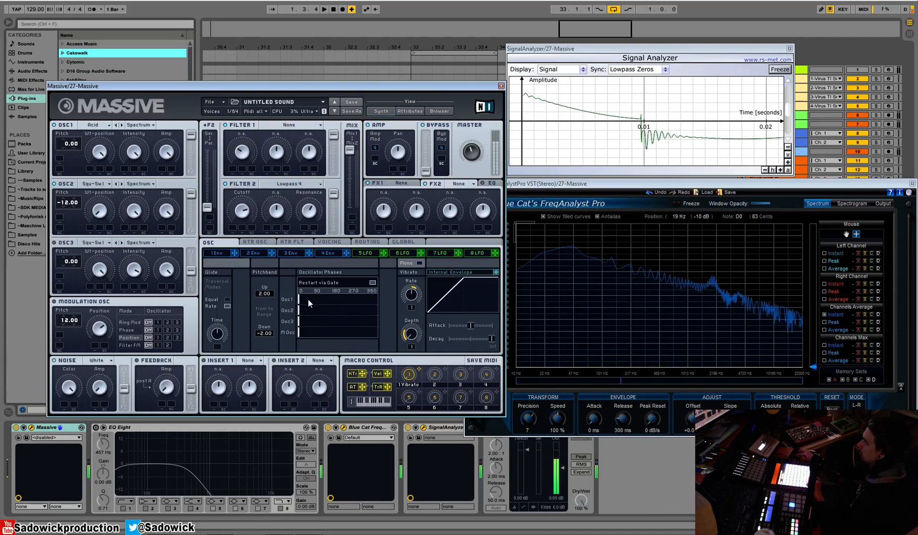
pyautogui.moveTo(314, 300); pyautogui.dragTo(347, 304)
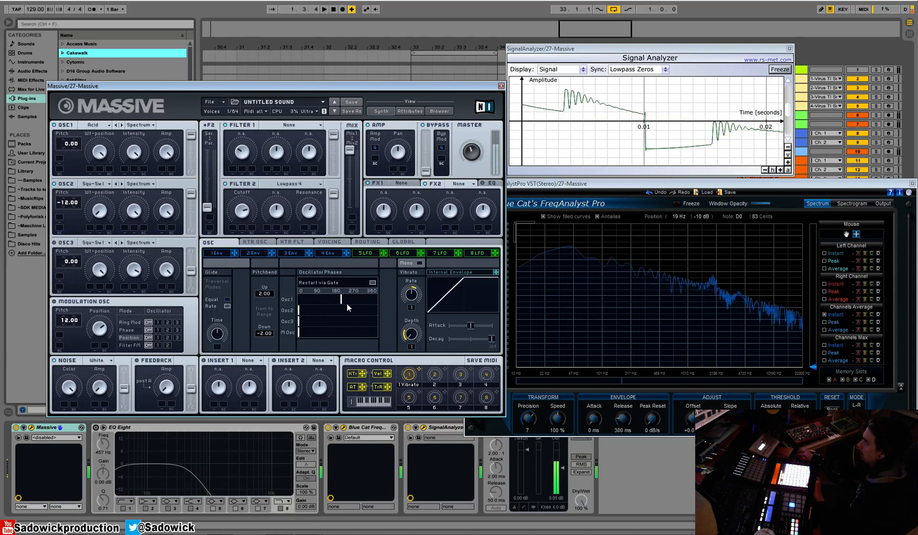
# Zoom out the Signal Analyzer's time axis to show a longer stretch of the waveform.
pyautogui.click(765, 170)
pyautogui.click(765, 169)
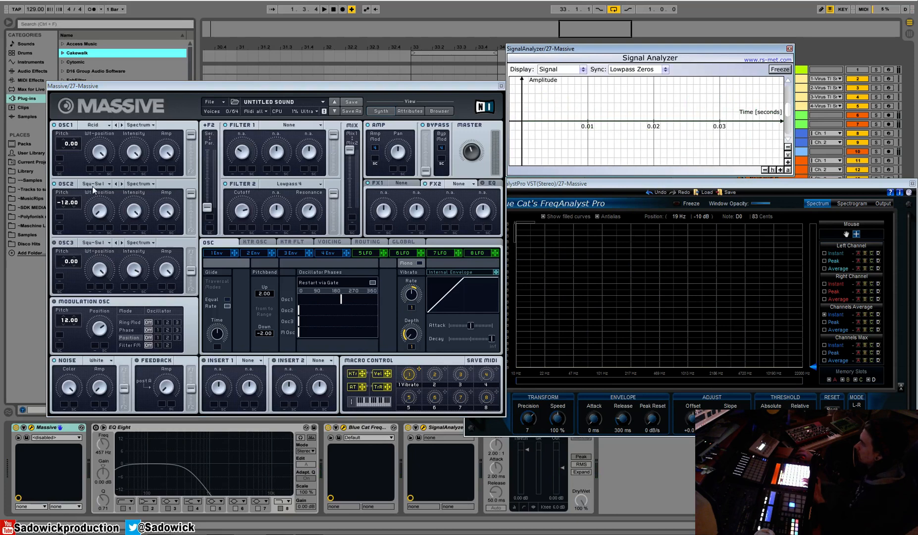
# Sweep oscillator 1's phase down to 0, up to 360 and back to about 180 degrees to compare the waveforms.
pyautogui.moveTo(342, 299); pyautogui.dragTo(264, 304)
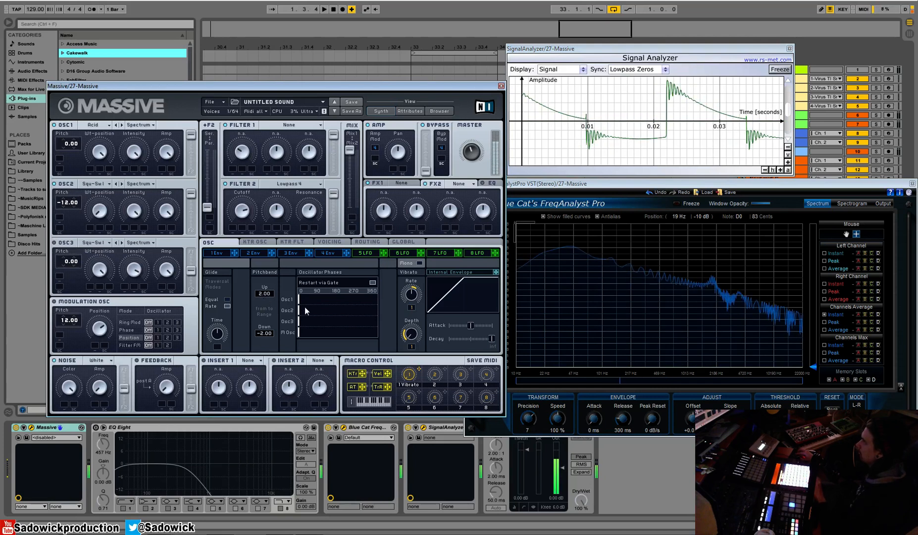
pyautogui.moveTo(301, 298); pyautogui.dragTo(376, 302)
pyautogui.moveTo(375, 307); pyautogui.dragTo(316, 297)
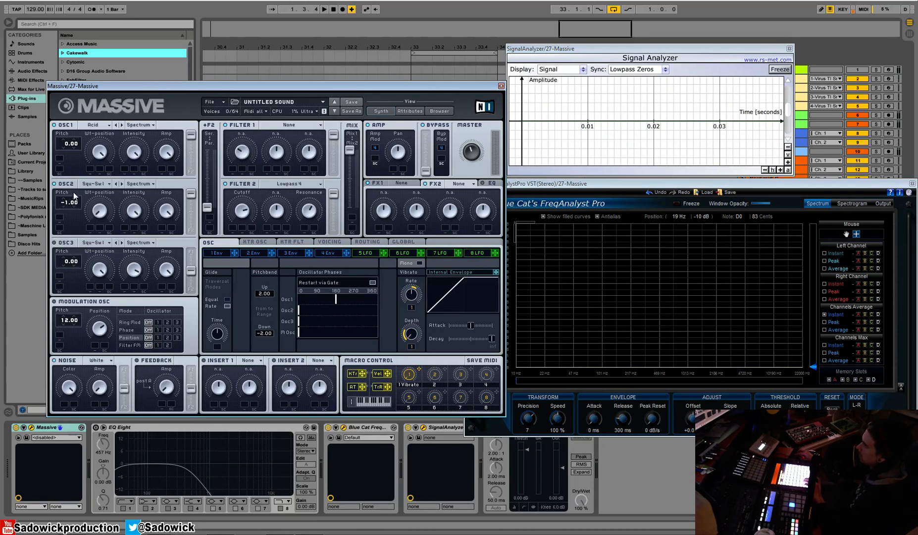
# Reset oscillator 2's pitch to 0.00, then move oscillator 1's phase to 0 and back to just past 180 degrees.
pyautogui.doubleClick(67, 204)
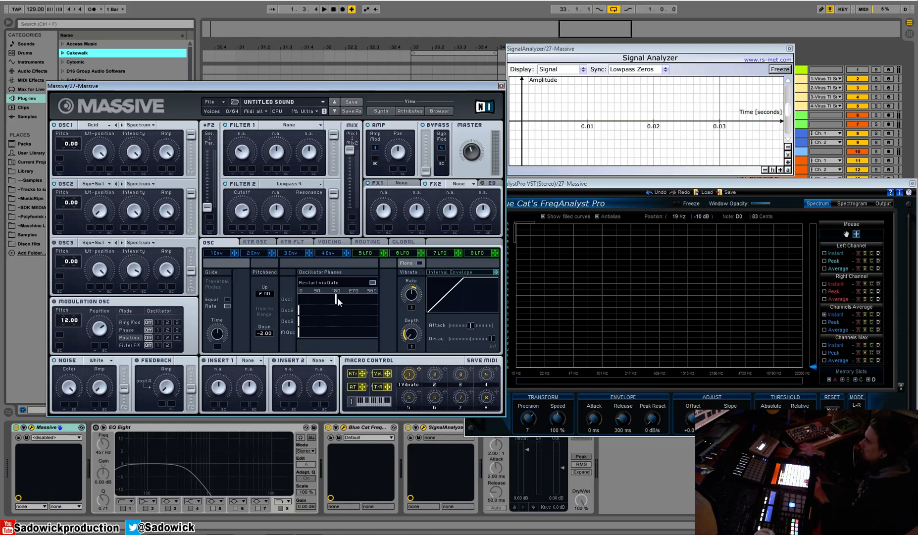
pyautogui.moveTo(337, 299); pyautogui.dragTo(297, 287)
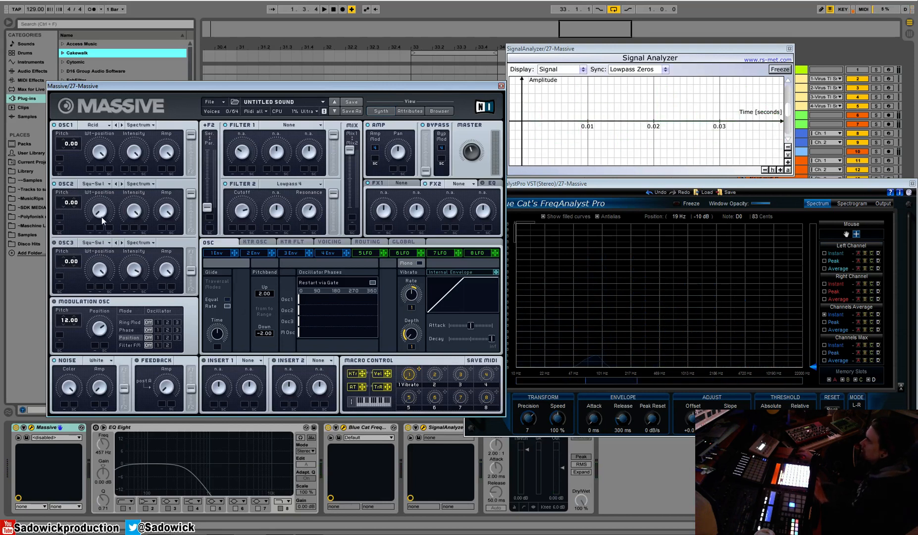
pyautogui.moveTo(322, 299); pyautogui.dragTo(343, 301)
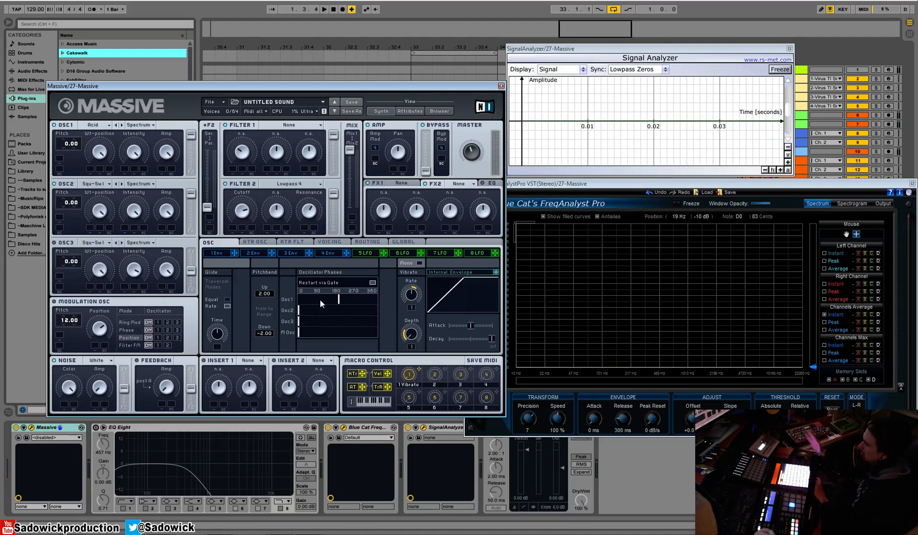
# Start a new sound with the modulation oscillator phase-modulating oscillator 1 at a pitch of -12.00.
pyautogui.click(214, 101)
pyautogui.click(219, 99)
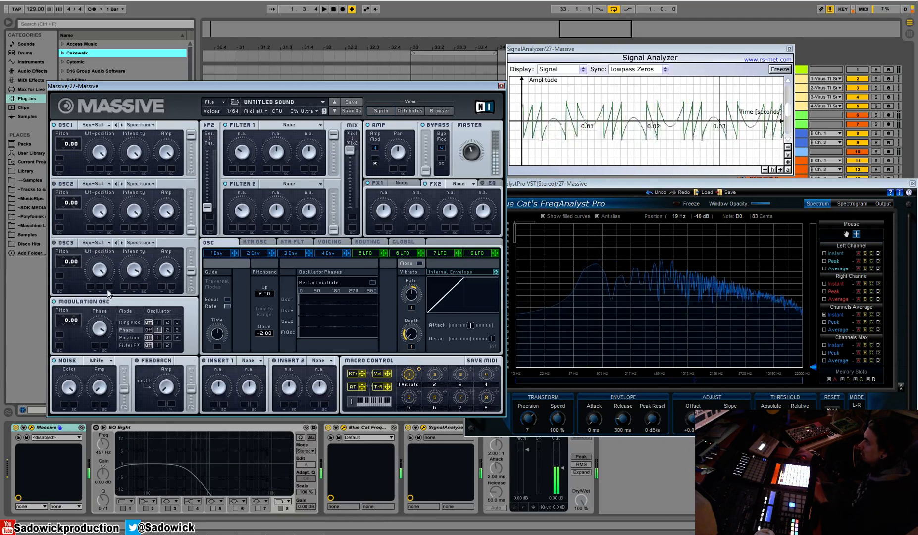
pyautogui.moveTo(108, 297); pyautogui.dragTo(64, 333)
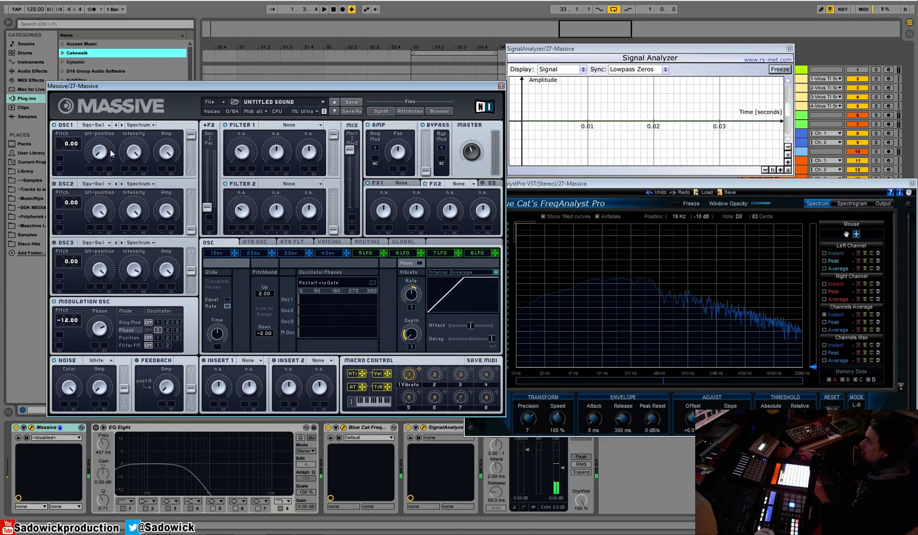
# Switch oscillator 1 to the Sin-Square wavetable and modulate the modulation oscillator's phase amount with envelope 1 at pitch 12.00.
pyautogui.click(94, 126)
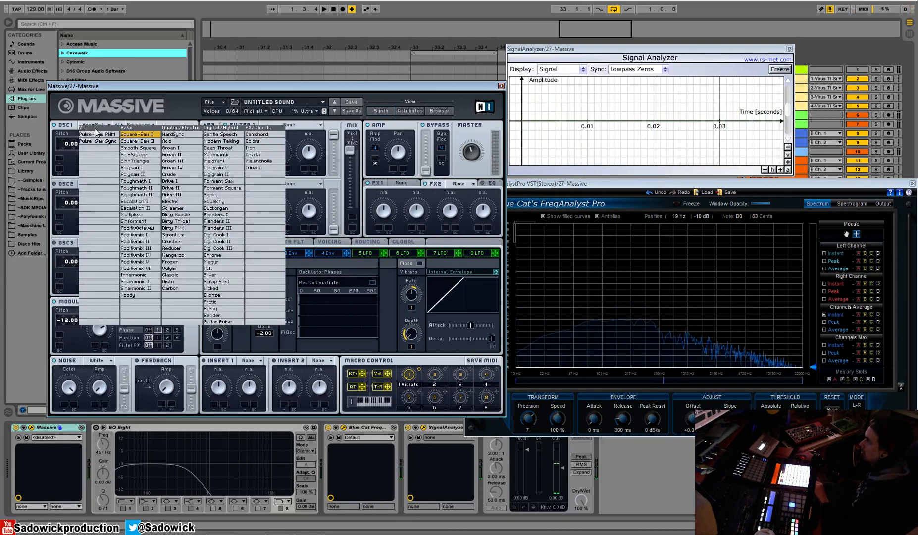
pyautogui.click(135, 154)
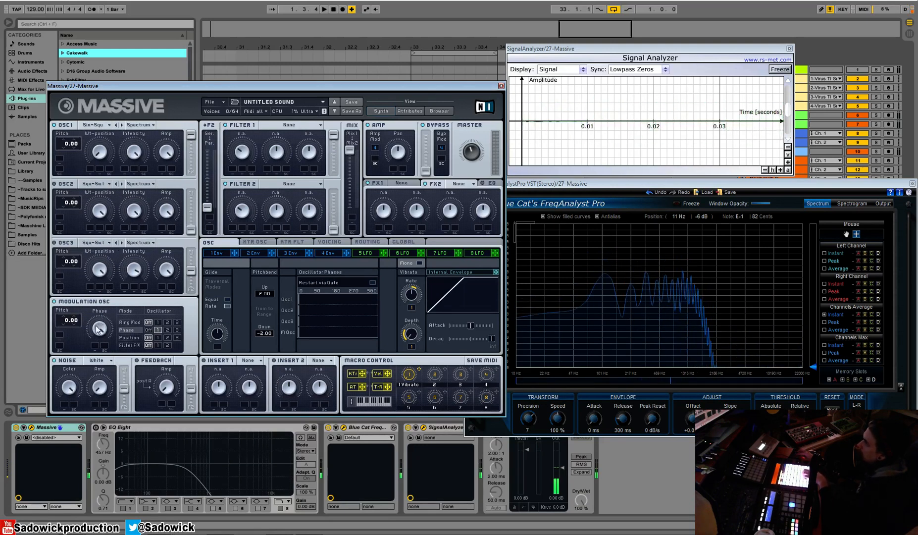
pyautogui.click(237, 255)
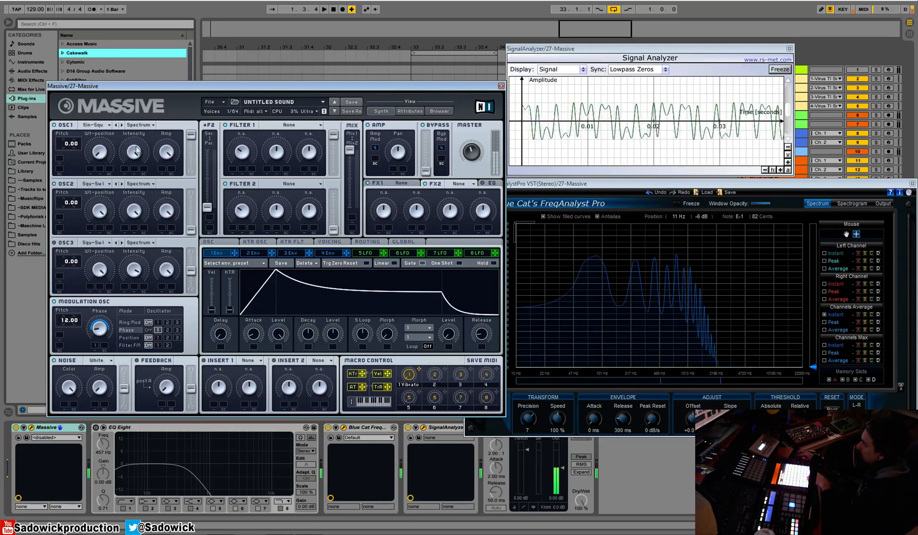
# Route oscillator 2's output up to filter 1 and lower its pitch to -12.00.
pyautogui.moveTo(194, 230); pyautogui.dragTo(194, 193)
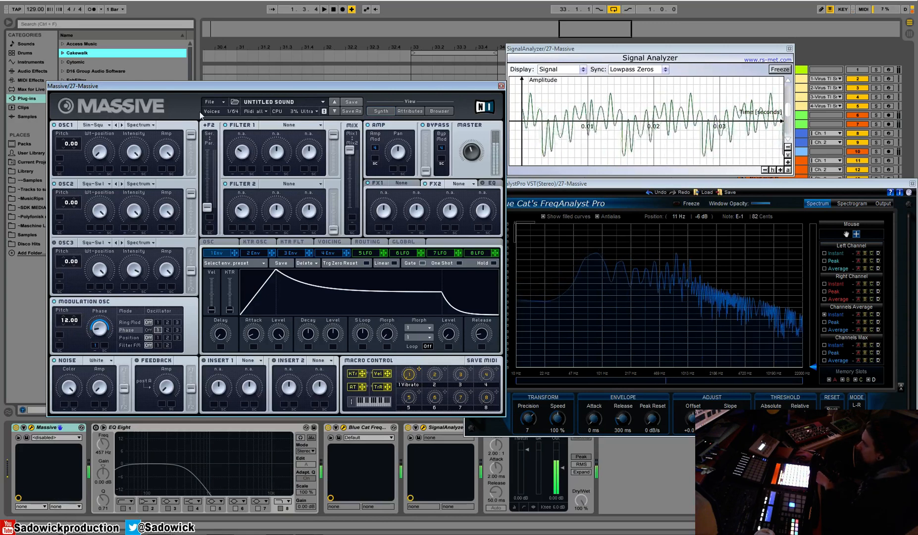
pyautogui.moveTo(59, 206); pyautogui.dragTo(66, 214)
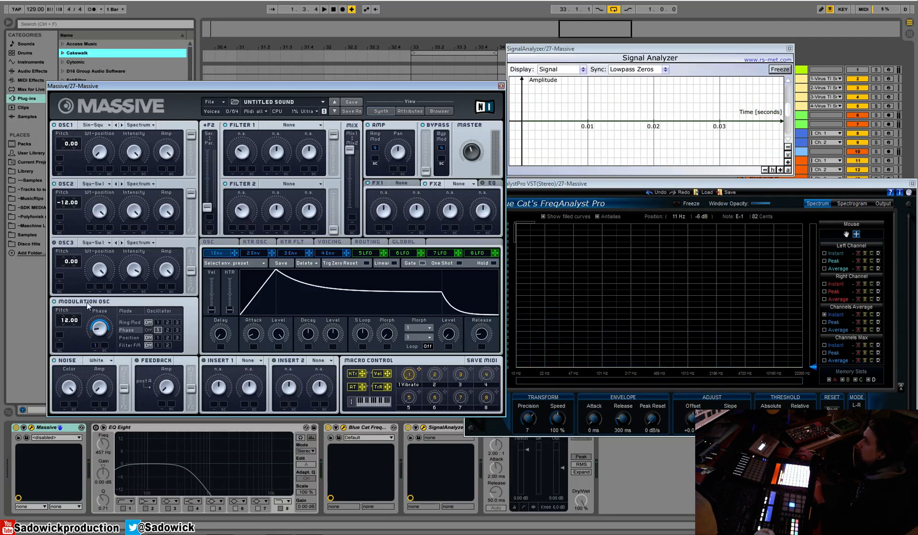
# Start a new sound, keep only White Noise as the source, and raise the noise color.
pyautogui.click(212, 102)
pyautogui.click(215, 102)
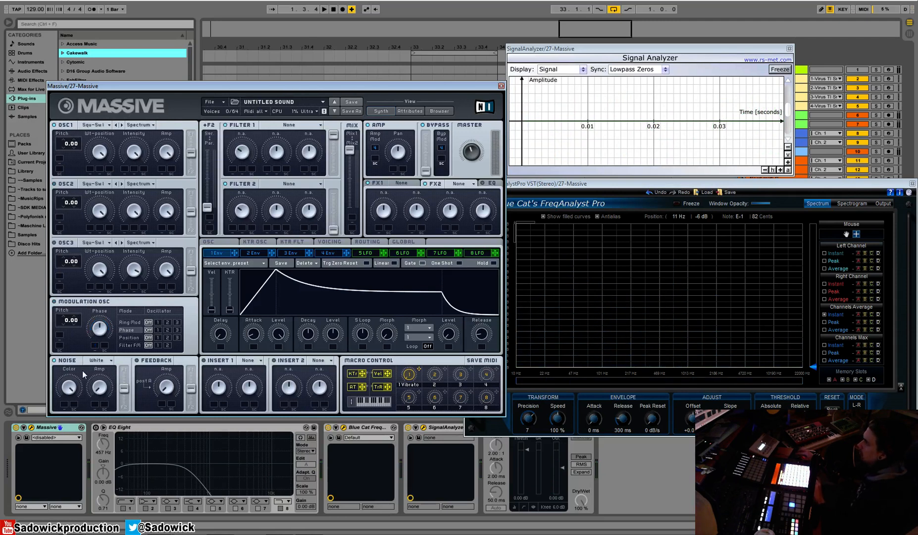
pyautogui.click(97, 361)
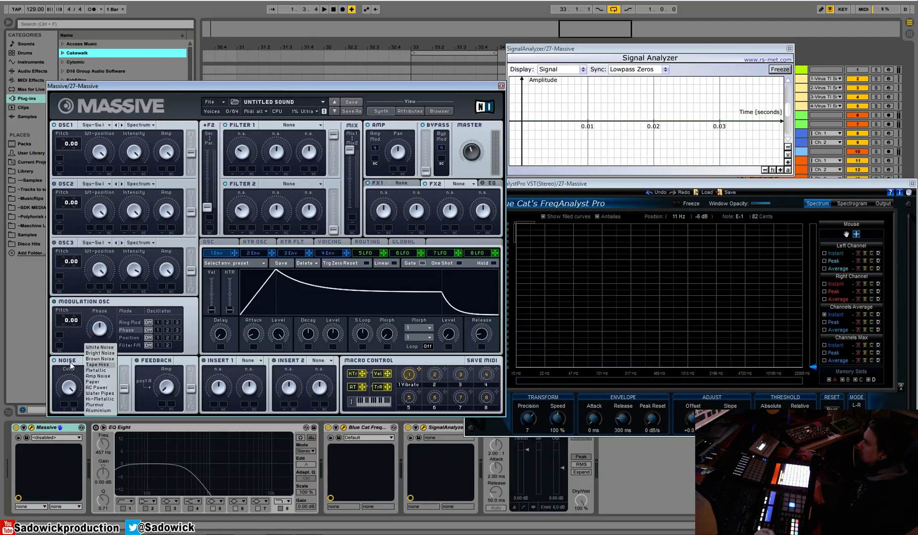
pyautogui.click(100, 347)
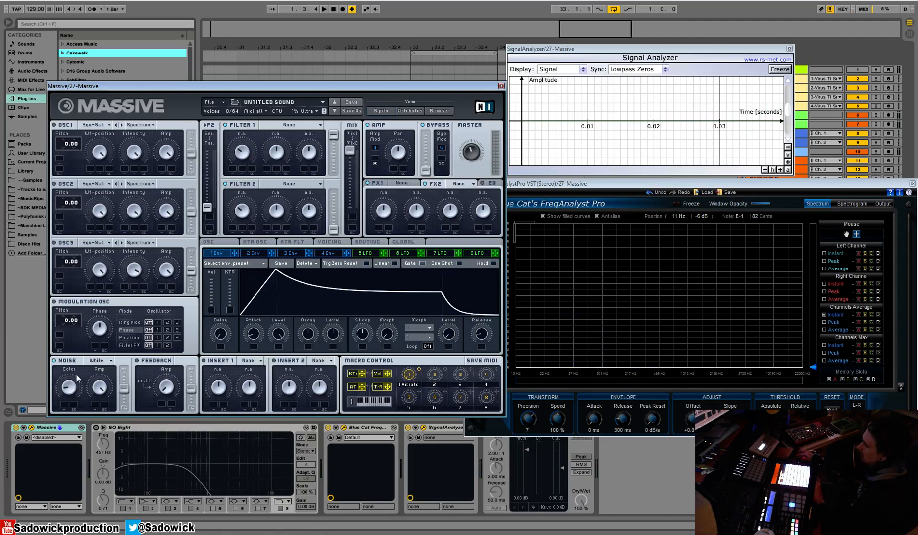
pyautogui.moveTo(76, 374); pyautogui.dragTo(105, 319)
# Switch the noise type to Metallic and modulate its amp with envelope 1, using a short attack and a lowered decay level.
pyautogui.click(108, 365)
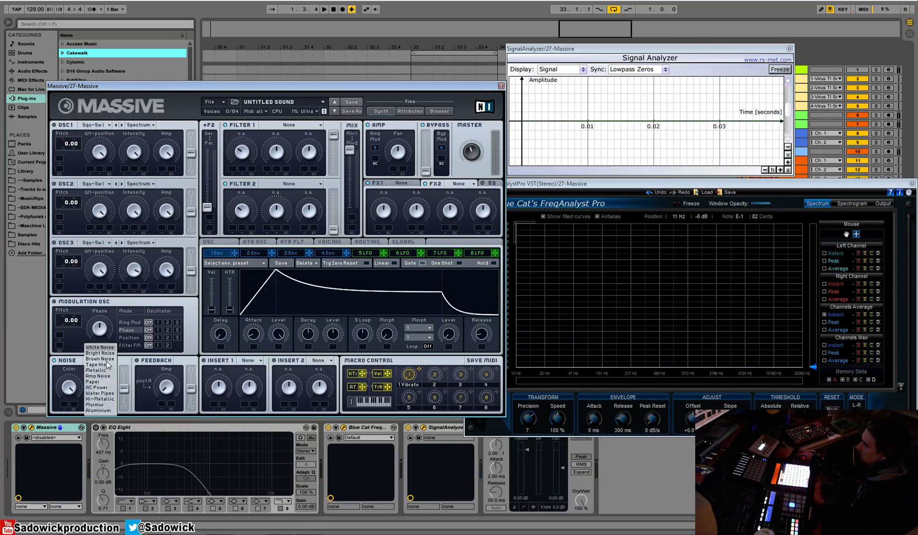
pyautogui.click(104, 369)
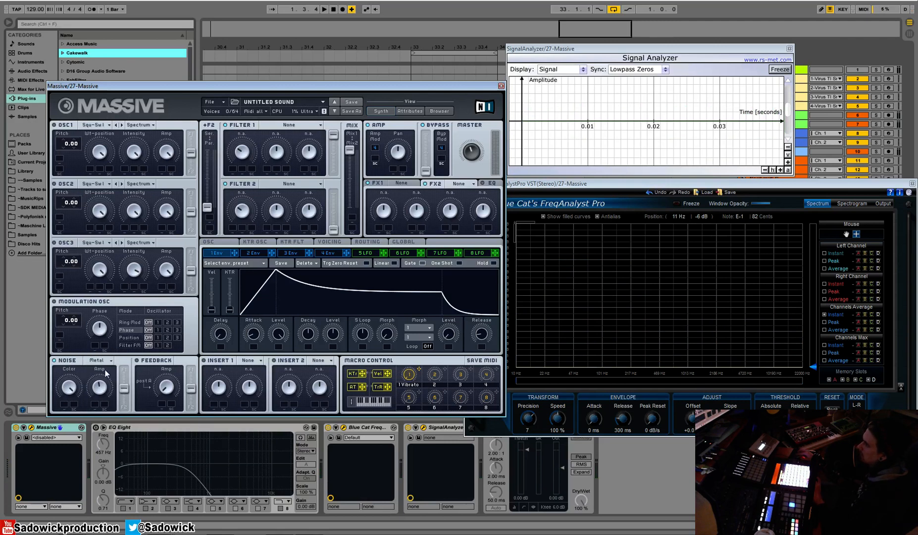
pyautogui.moveTo(97, 383); pyautogui.dragTo(101, 362)
pyautogui.moveTo(307, 341); pyautogui.dragTo(332, 350)
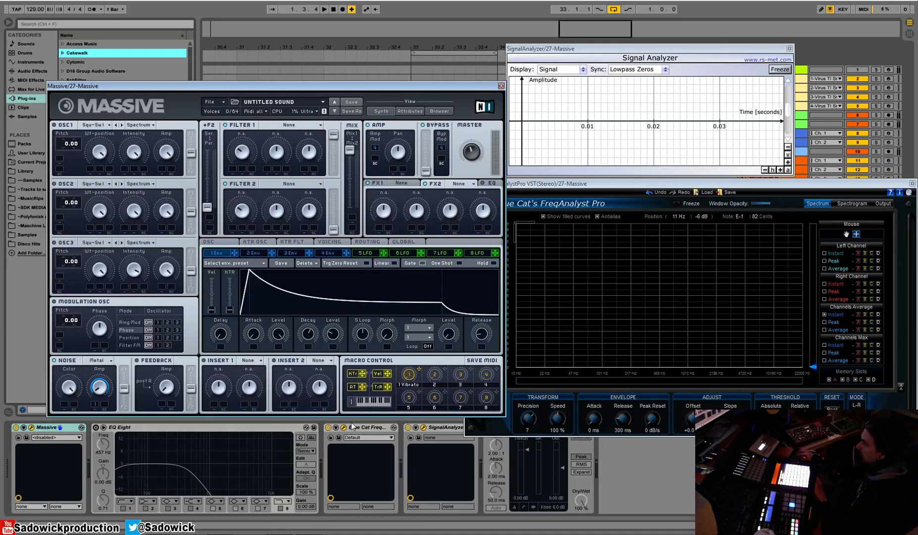
# Assign key tracking to the noise color and open the oscillator key-tracking curve.
pyautogui.click(292, 241)
pyautogui.click(218, 242)
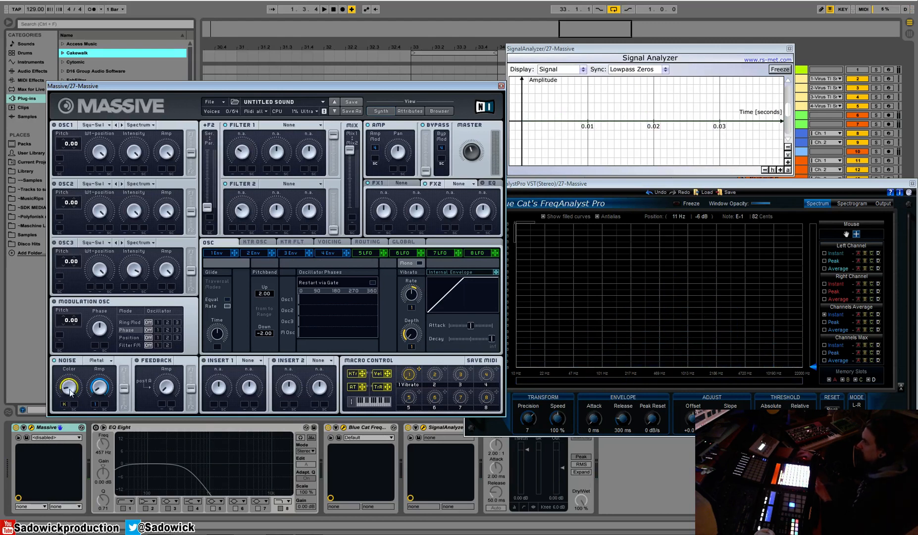
pyautogui.click(293, 242)
pyautogui.click(262, 241)
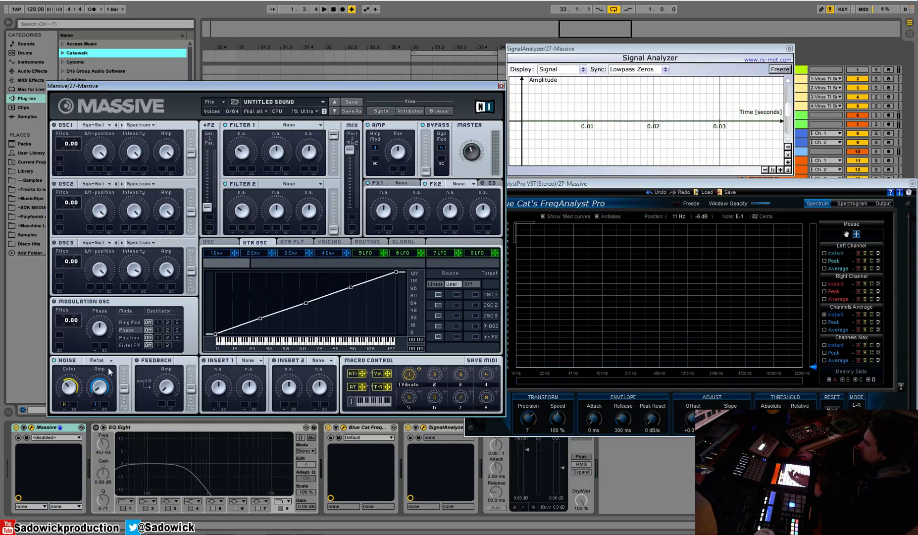
# Change the noise type from Metallic to White.
pyautogui.click(97, 360)
pyautogui.click(103, 353)
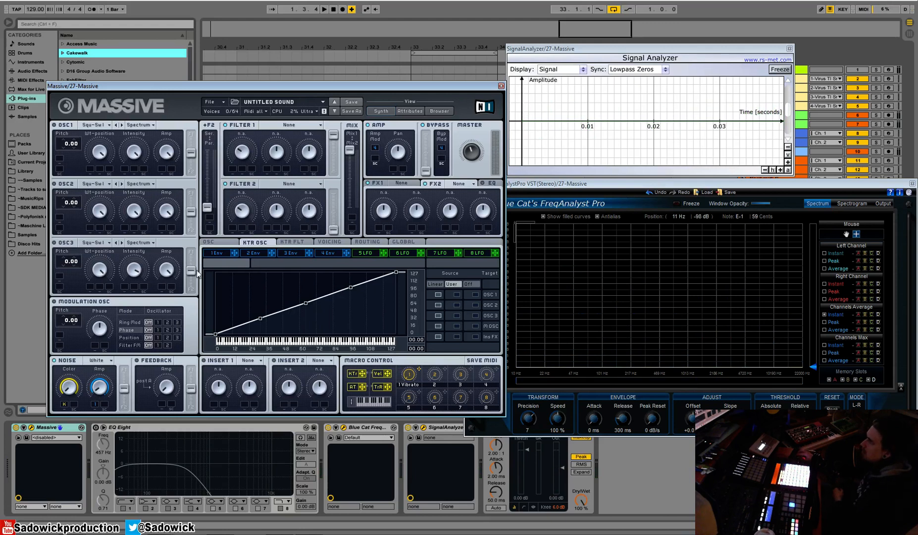
# Start a new sound with the Deep Throat wavetable on oscillator 1 and key tracking modulating its wavetable position.
pyautogui.click(212, 102)
pyautogui.click(216, 102)
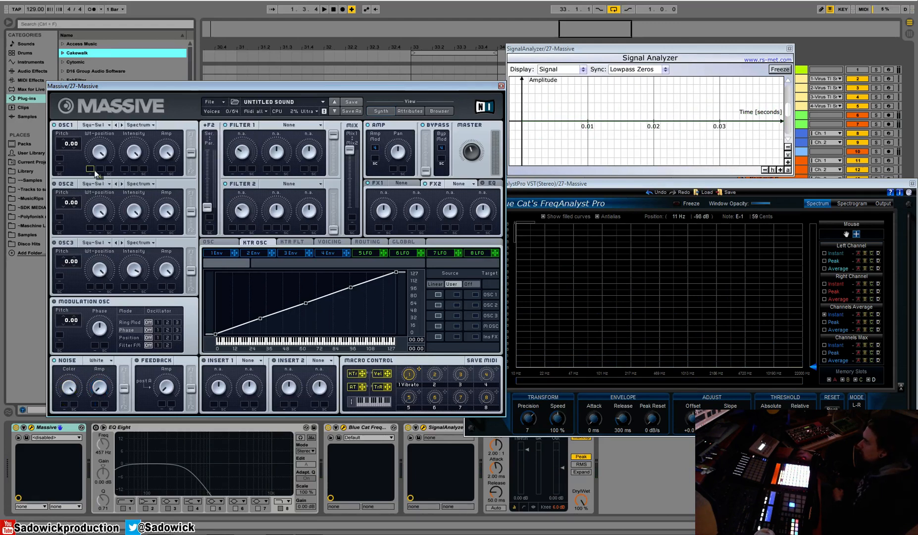
pyautogui.click(98, 127)
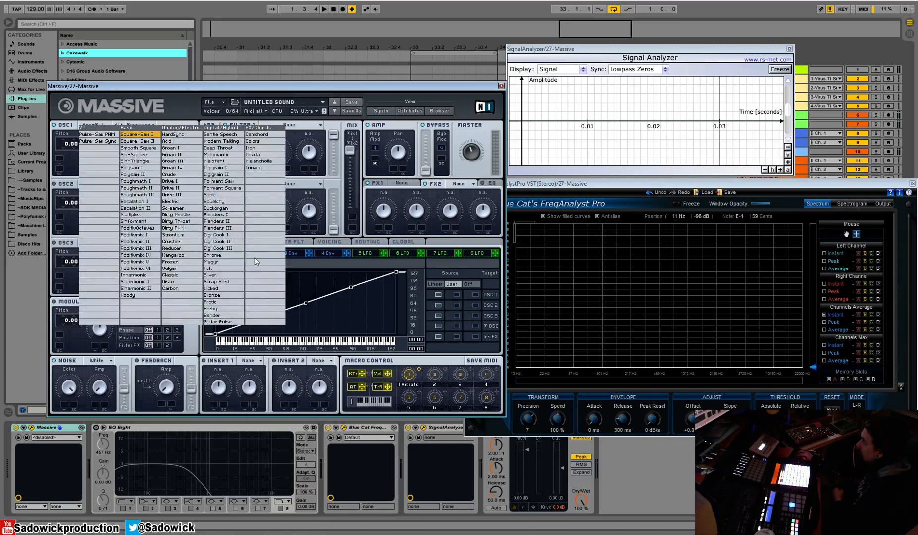
pyautogui.click(219, 148)
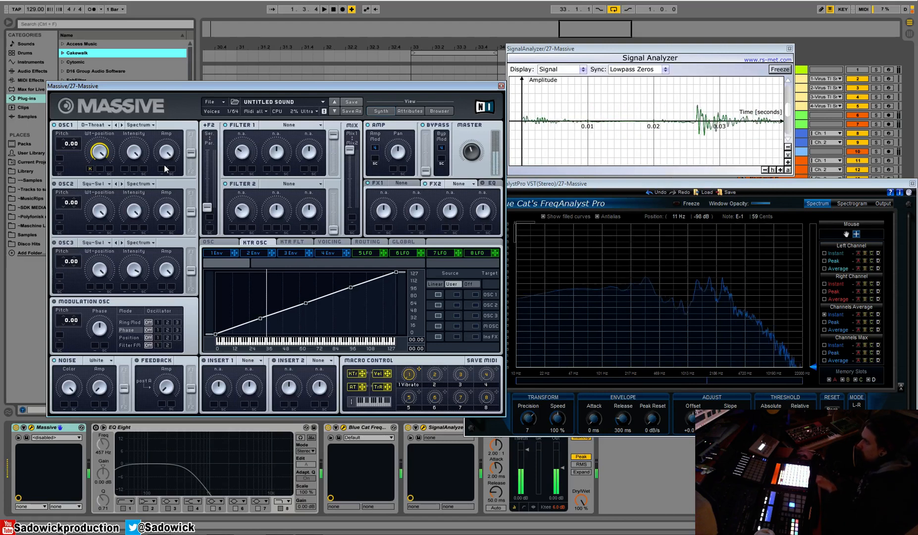
# Reshape the oscillator key-tracking curve to stay at zero until just past key 36, then jump straight to maximum.
pyautogui.moveTo(261, 319); pyautogui.dragTo(271, 346)
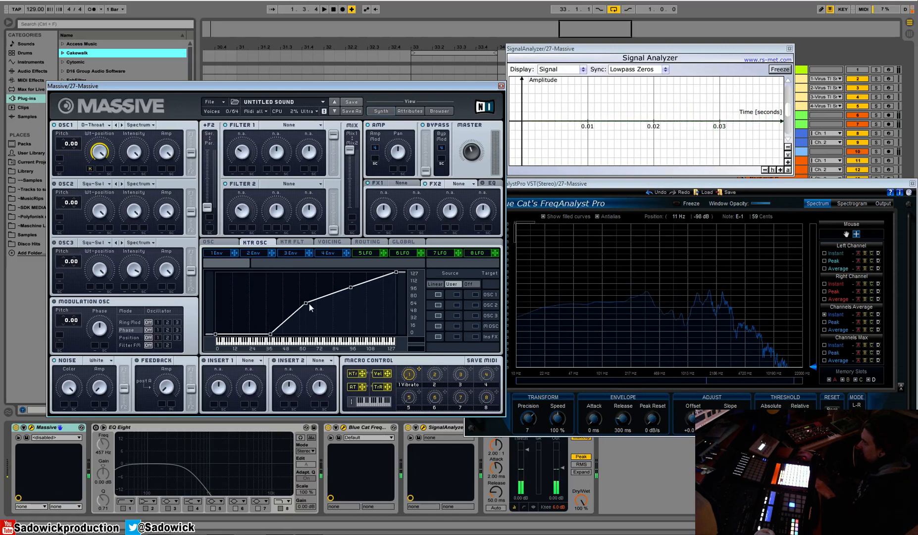
pyautogui.moveTo(261, 301); pyautogui.dragTo(231, 310)
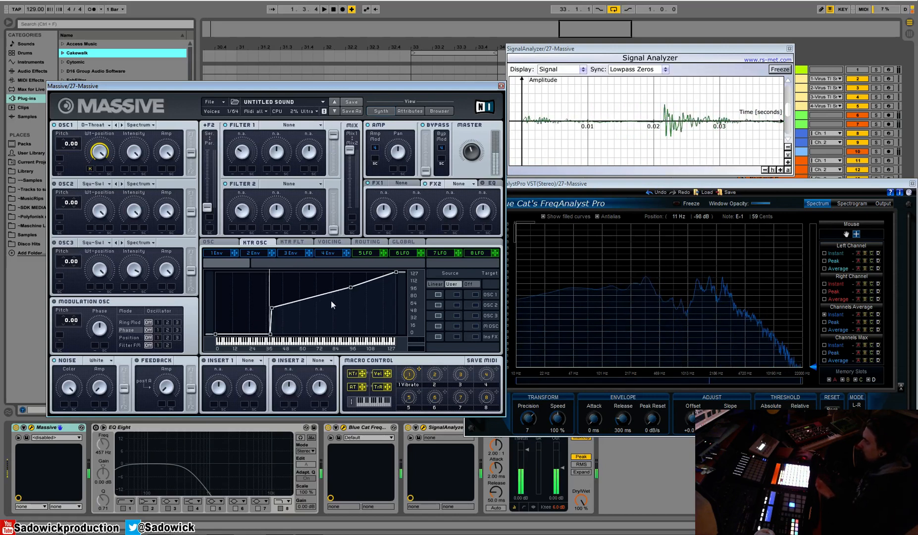
pyautogui.moveTo(277, 309); pyautogui.dragTo(251, 271)
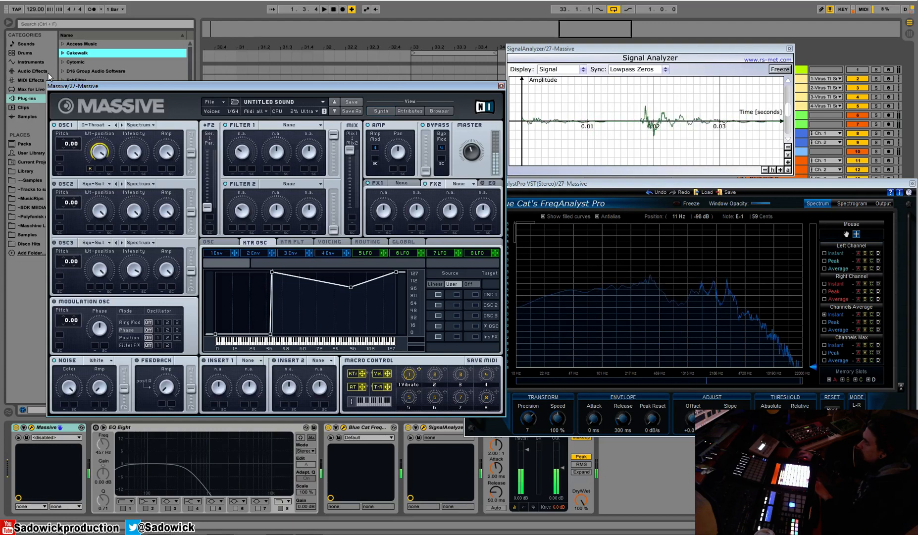
# Dismiss oscillator 1's wavetable list and start a new sound.
pyautogui.click(94, 125)
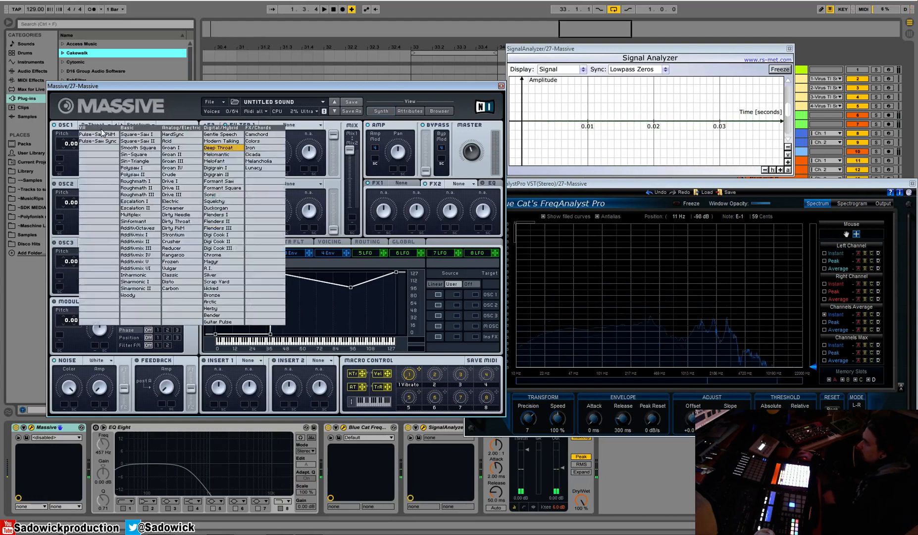
pyautogui.click(221, 102)
pyautogui.click(221, 102)
pyautogui.click(222, 102)
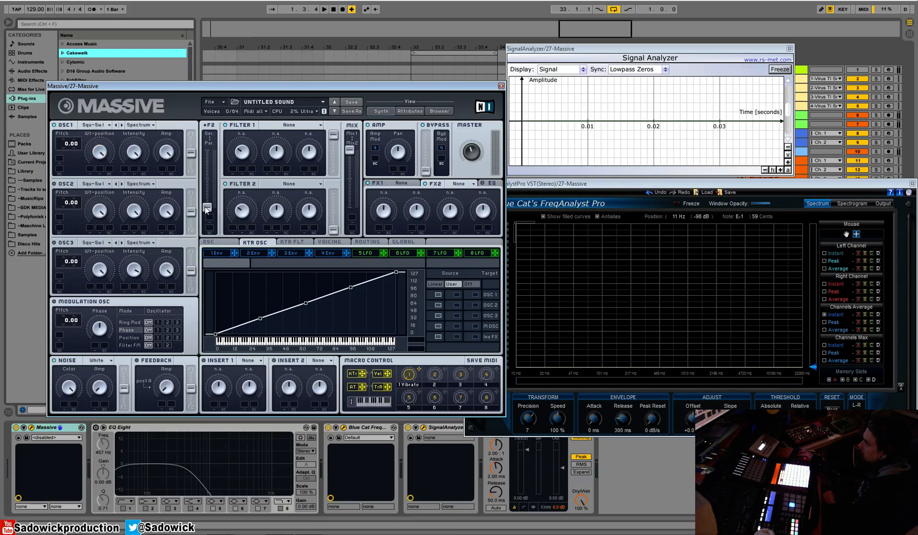
# Set the filters to serial routing and shift the output mix fully to filter 2.
pyautogui.moveTo(208, 212); pyautogui.dragTo(238, 54)
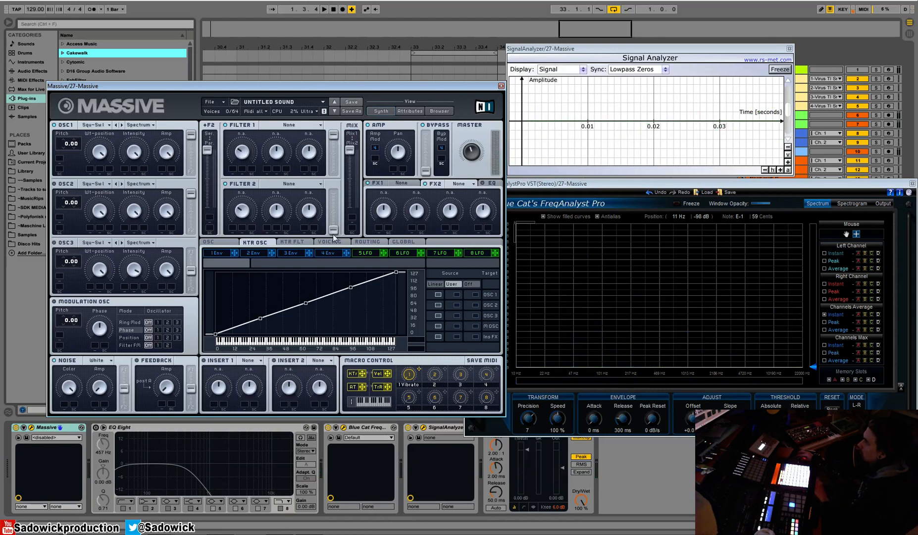
pyautogui.moveTo(351, 150); pyautogui.dragTo(351, 207)
# Load Scream in filter 1 and Lowpass 4 in filter 2, with oscillator 2's pitch lowered to -12.00.
pyautogui.click(293, 125)
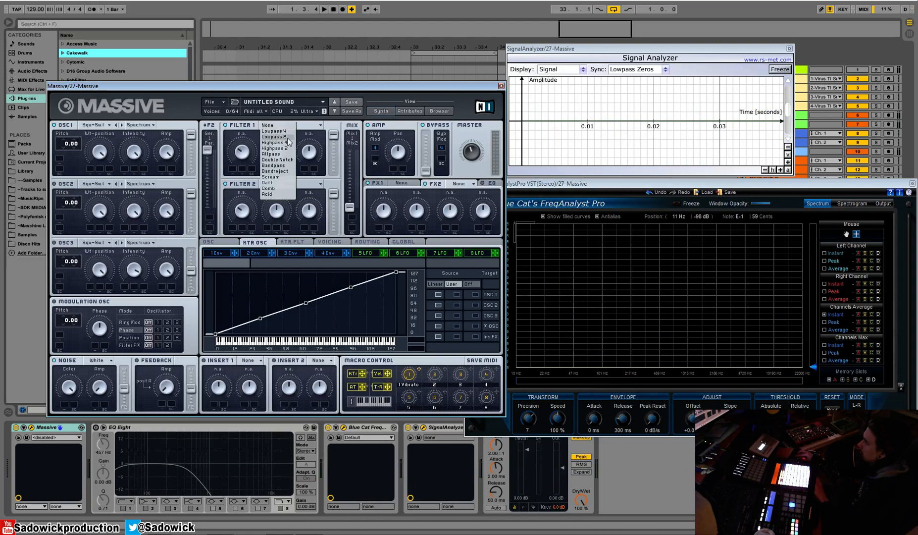
pyautogui.click(276, 178)
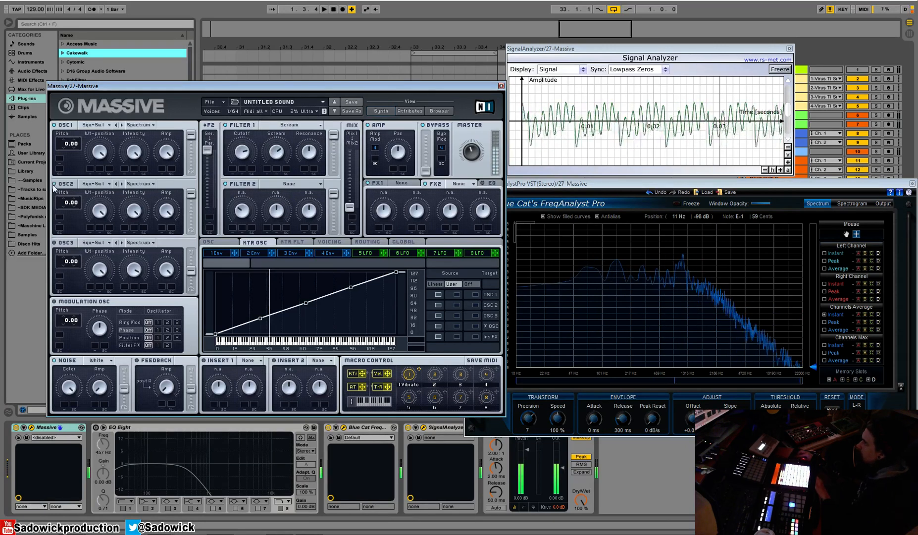
pyautogui.moveTo(65, 206); pyautogui.dragTo(62, 220)
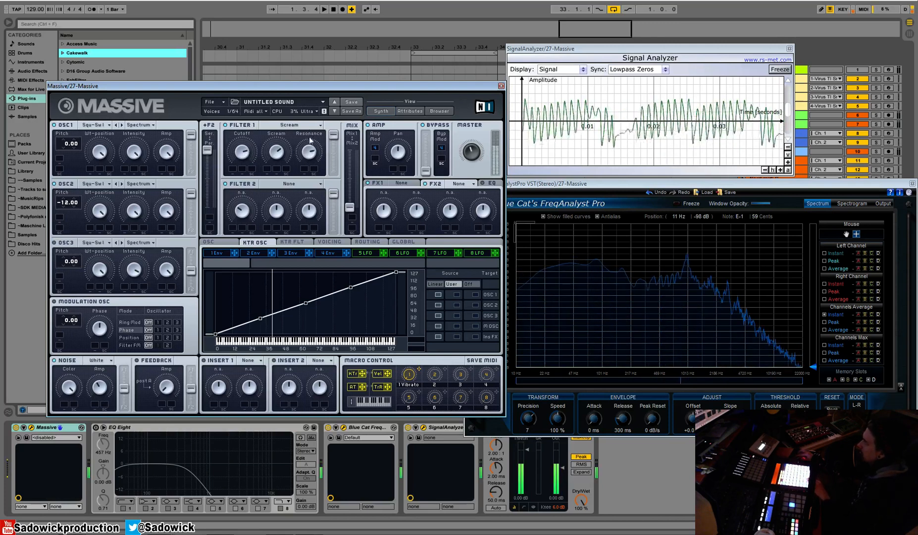
pyautogui.click(293, 183)
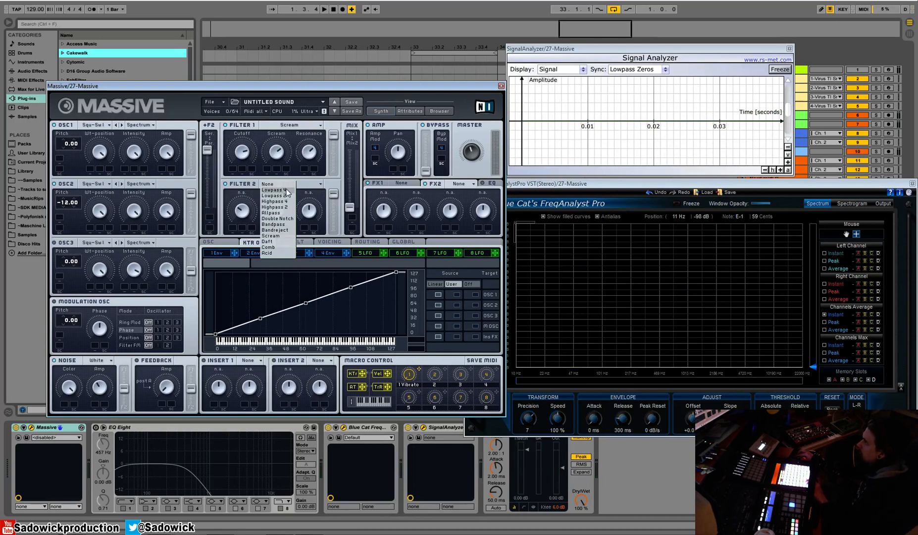
pyautogui.click(284, 189)
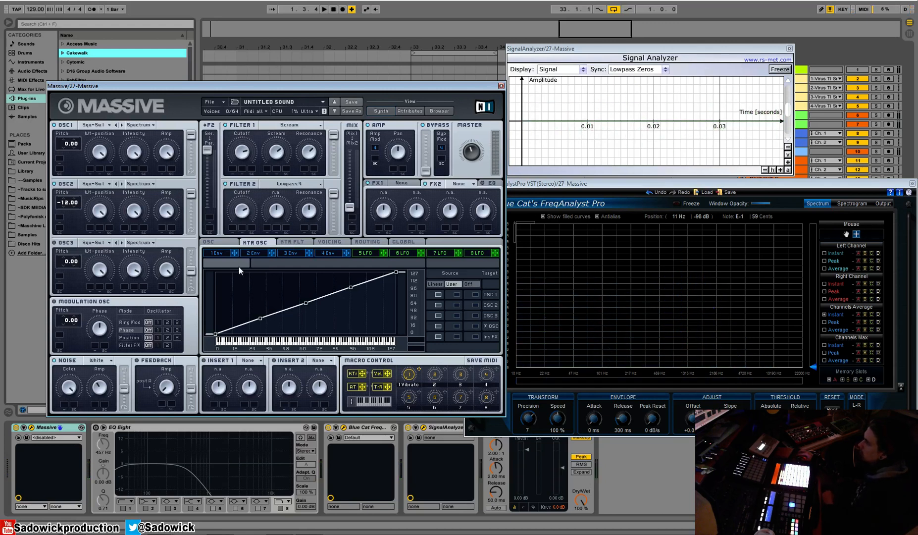
# Tap the feedback signal after filter 1, adjust filter 2's cutoff and resonance, and lower filter 1's Scream amount.
pyautogui.click(360, 244)
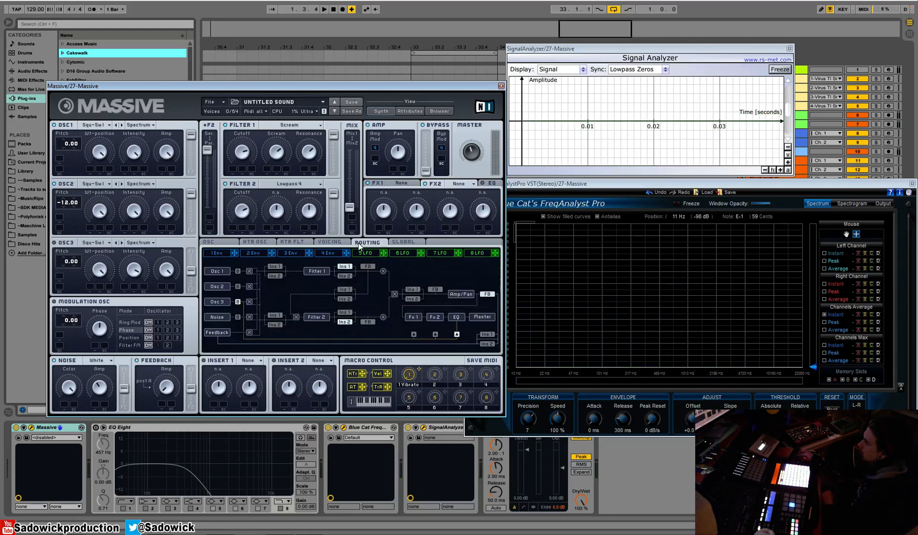
pyautogui.click(367, 266)
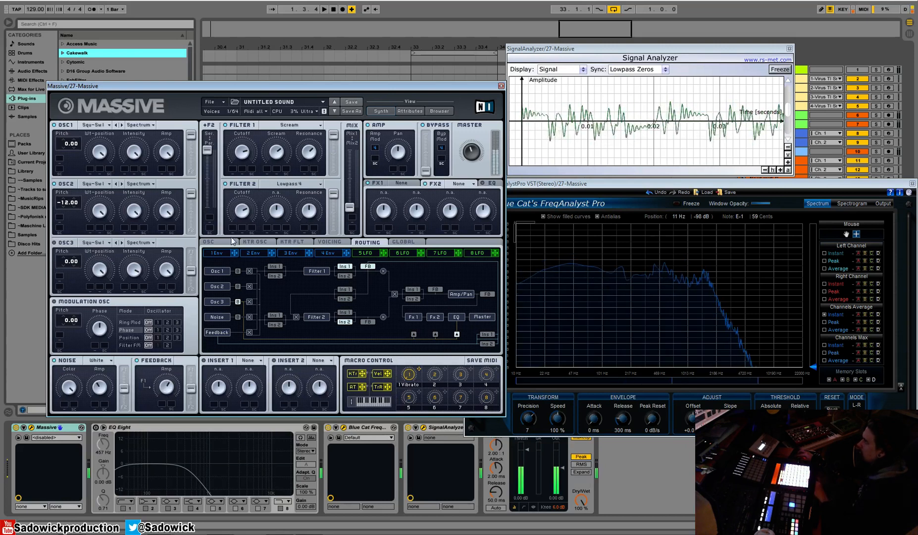
pyautogui.moveTo(247, 213); pyautogui.dragTo(242, 229)
pyautogui.moveTo(309, 212); pyautogui.dragTo(308, 280)
pyautogui.moveTo(240, 210); pyautogui.dragTo(248, 200)
pyautogui.moveTo(277, 153); pyautogui.dragTo(281, 197)
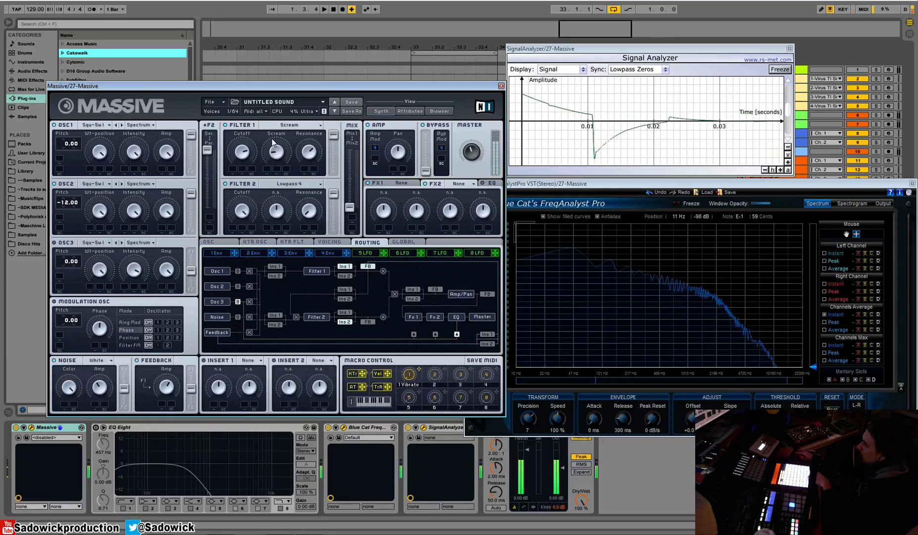
# Modulate filter 2's cutoff with envelope 1, set its decay level to minimum, and load Tele Tube in FX1.
pyautogui.click(226, 253)
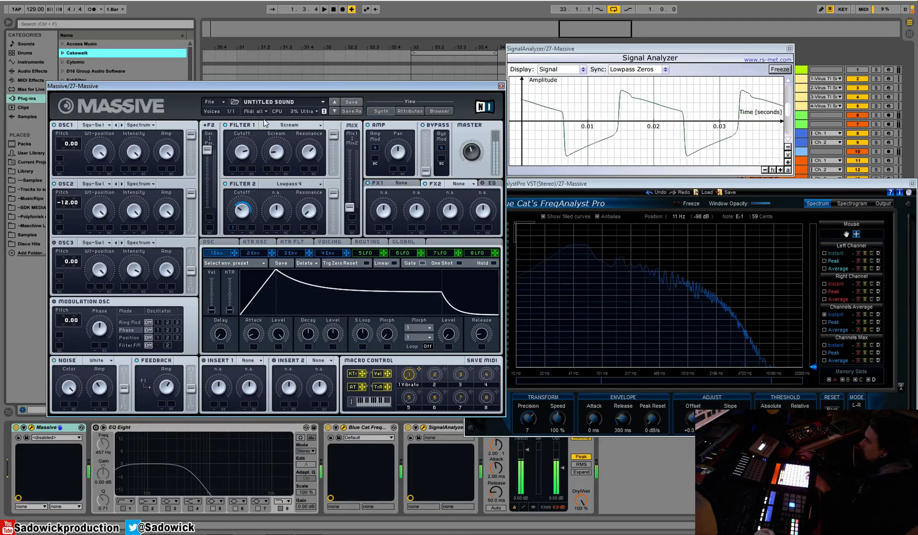
pyautogui.moveTo(334, 336); pyautogui.dragTo(335, 379)
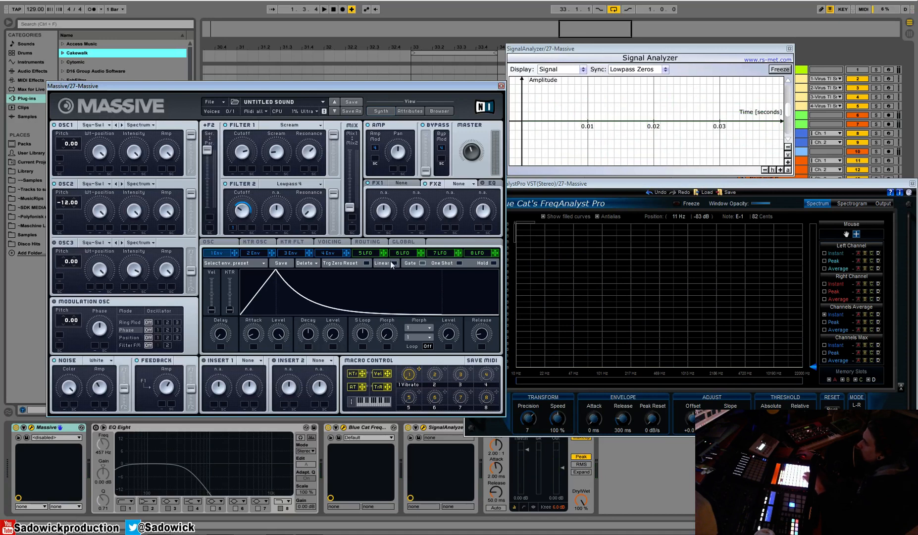
pyautogui.click(399, 187)
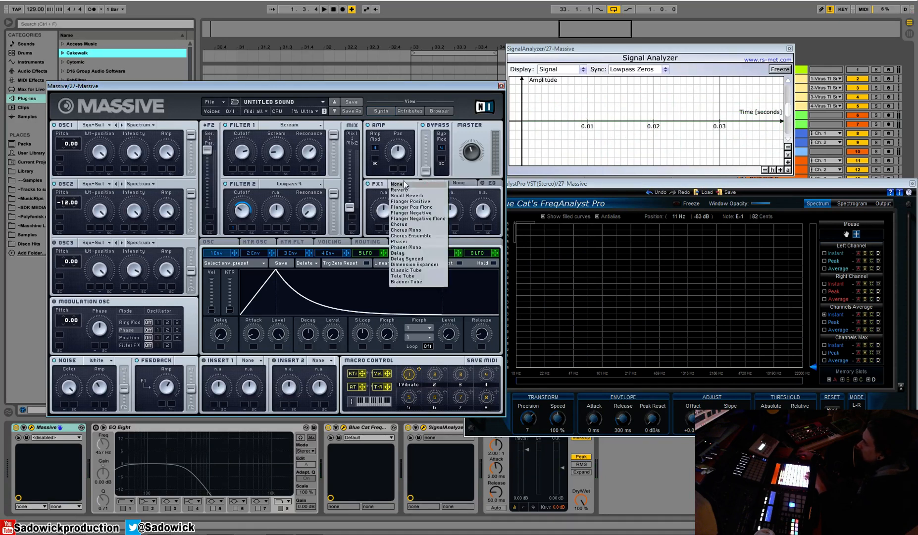
pyautogui.click(424, 276)
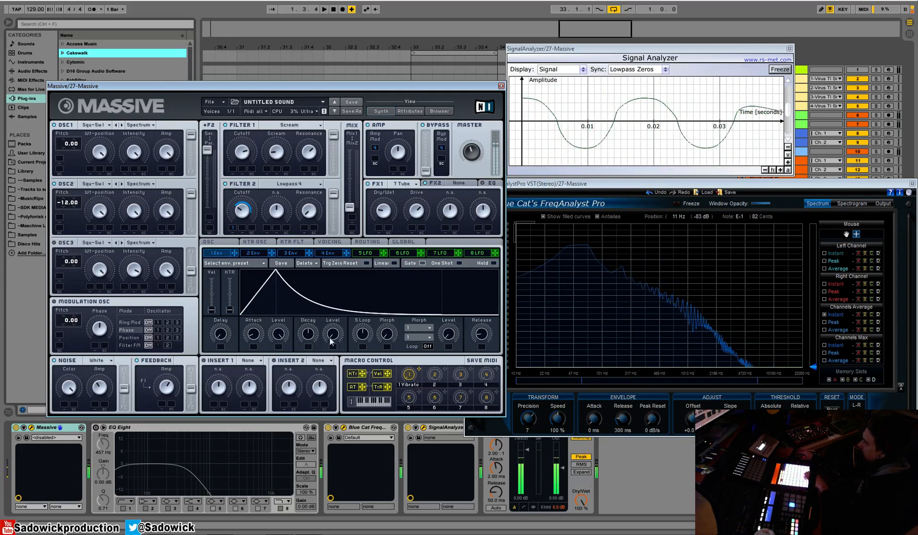
# Set maximum voices and unison to 2, enable the Pitch Cutoff unison spread and widen it slightly.
pyautogui.click(319, 242)
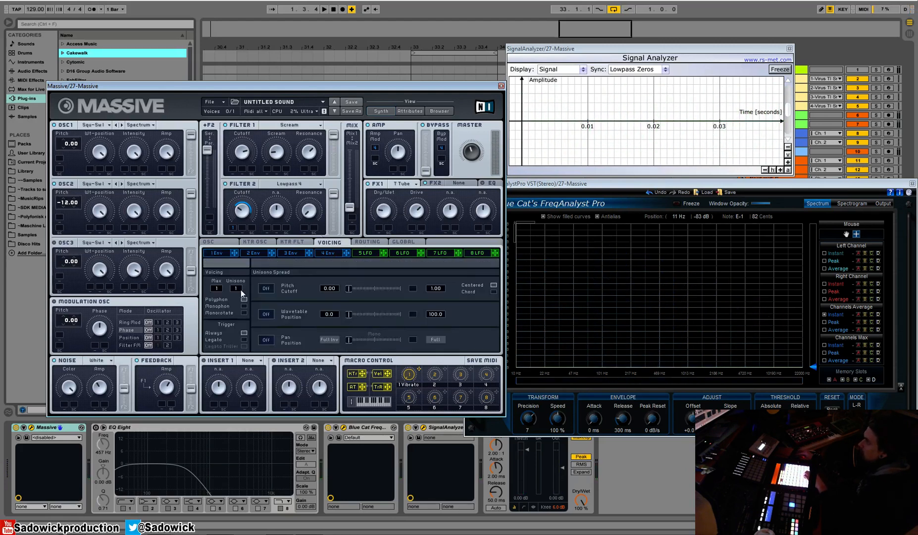
pyautogui.click(217, 288)
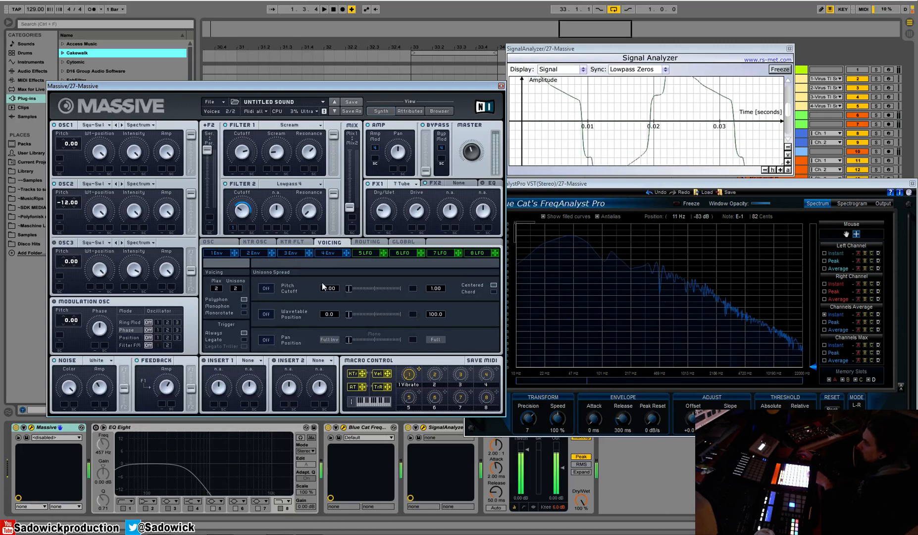
pyautogui.click(267, 289)
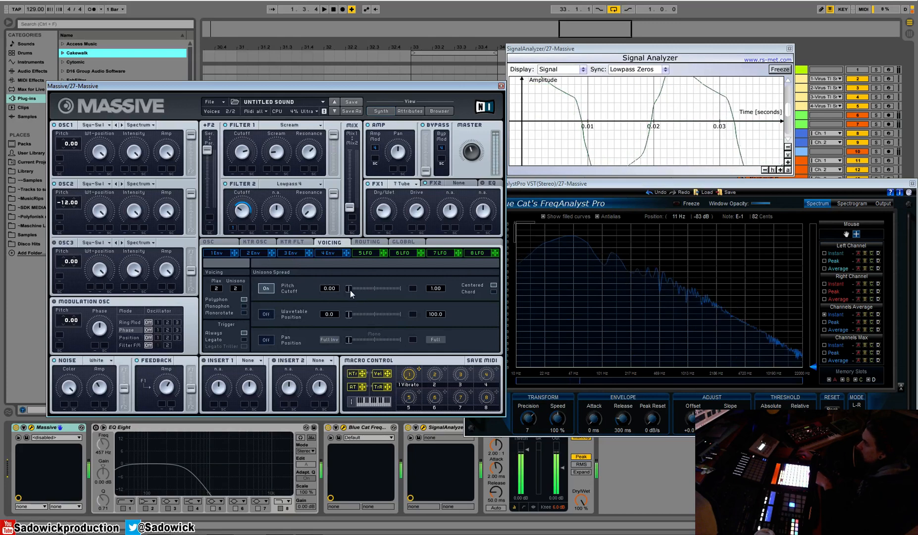
pyautogui.moveTo(357, 292)
pyautogui.mouseDown()
pyautogui.moveTo(398, 295)
pyautogui.moveTo(362, 298)
pyautogui.mouseUp()
# Enable the Pan Position unison spread near the Full Inv end and combine it with a slightly wider Pitch Cutoff spread.
pyautogui.click(266, 289)
pyautogui.click(266, 340)
pyautogui.moveTo(349, 339); pyautogui.dragTo(358, 340)
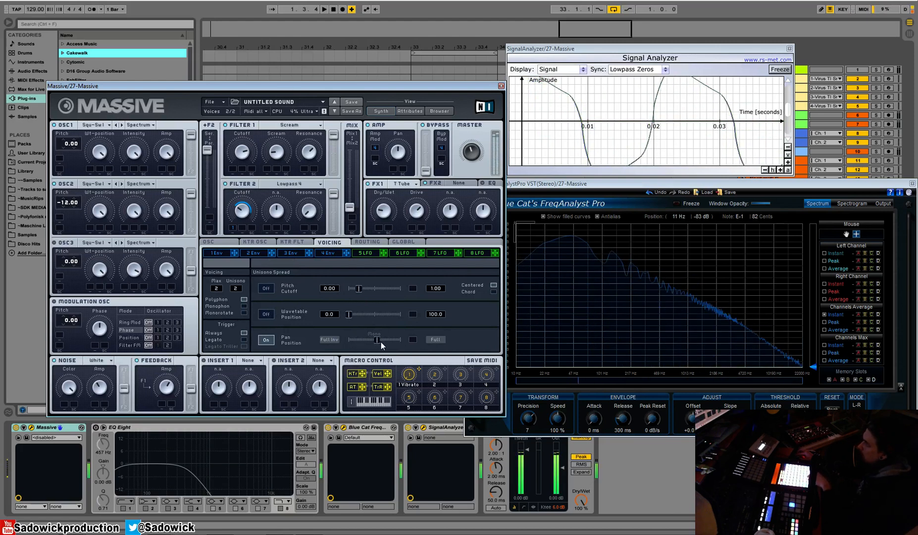
pyautogui.moveTo(390, 343); pyautogui.dragTo(361, 342)
pyautogui.moveTo(358, 289)
pyautogui.mouseDown()
pyautogui.moveTo(370, 292)
pyautogui.moveTo(361, 291)
pyautogui.mouseUp()
pyautogui.click(266, 288)
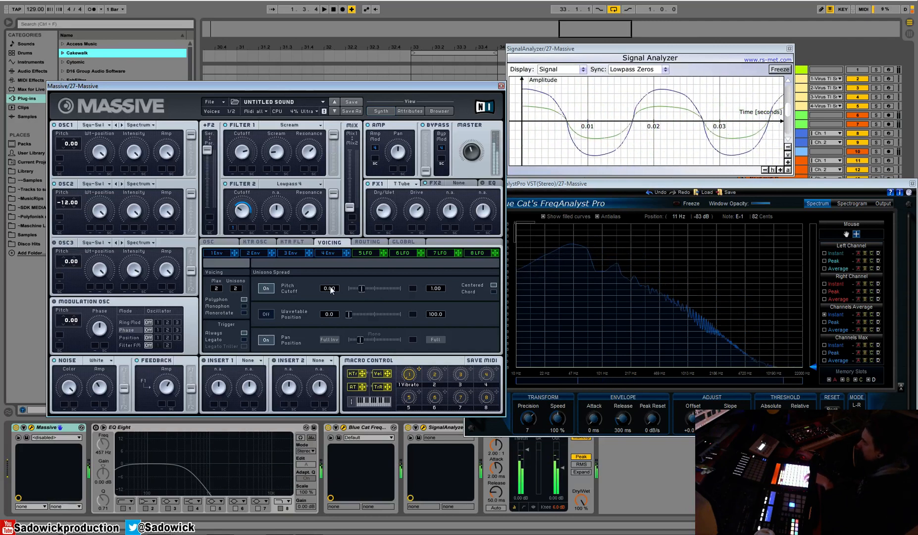
# Start a new sound, load the Chrome wavetable in oscillator 1 and adjust its wavetable position.
pyautogui.click(221, 101)
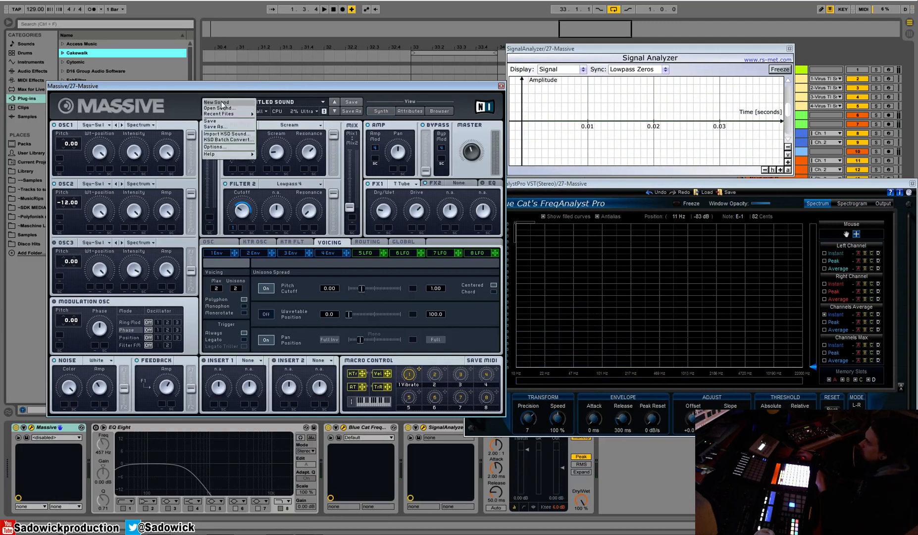
pyautogui.click(221, 101)
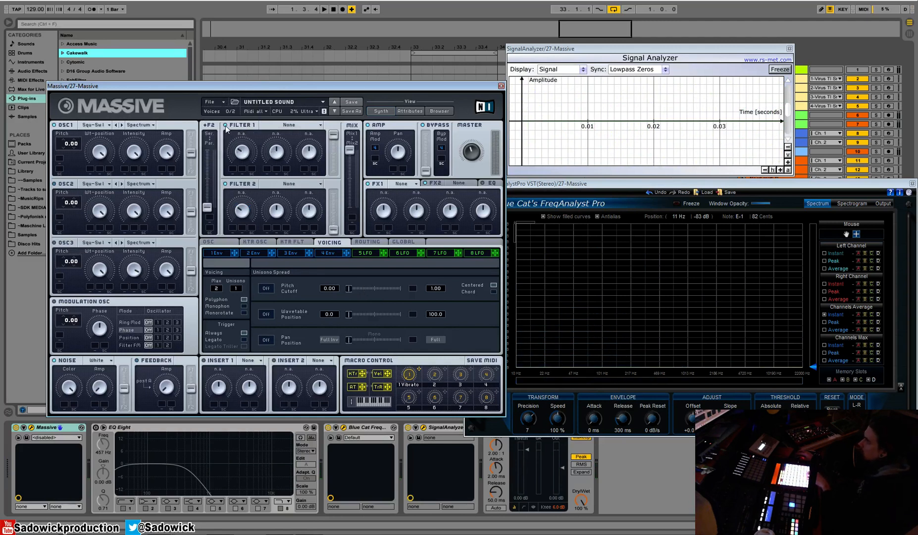
pyautogui.click(98, 125)
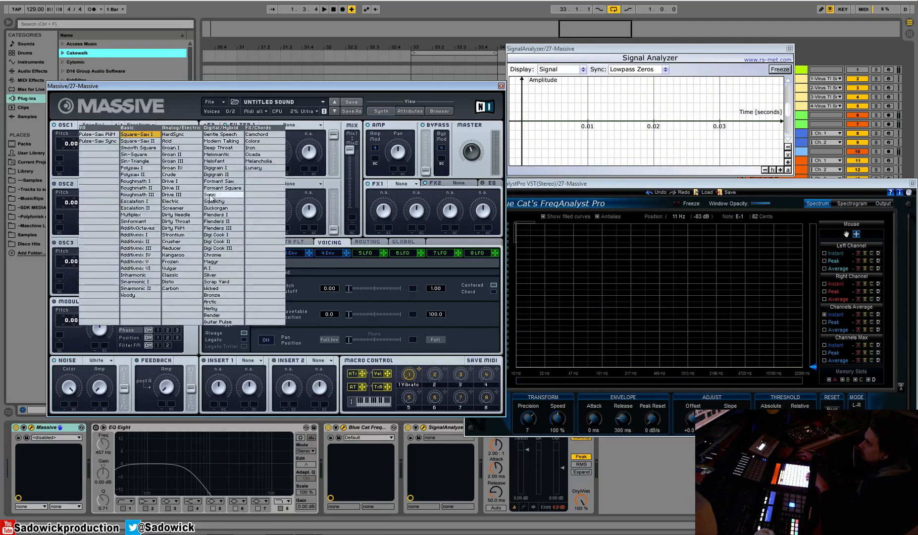
pyautogui.click(229, 255)
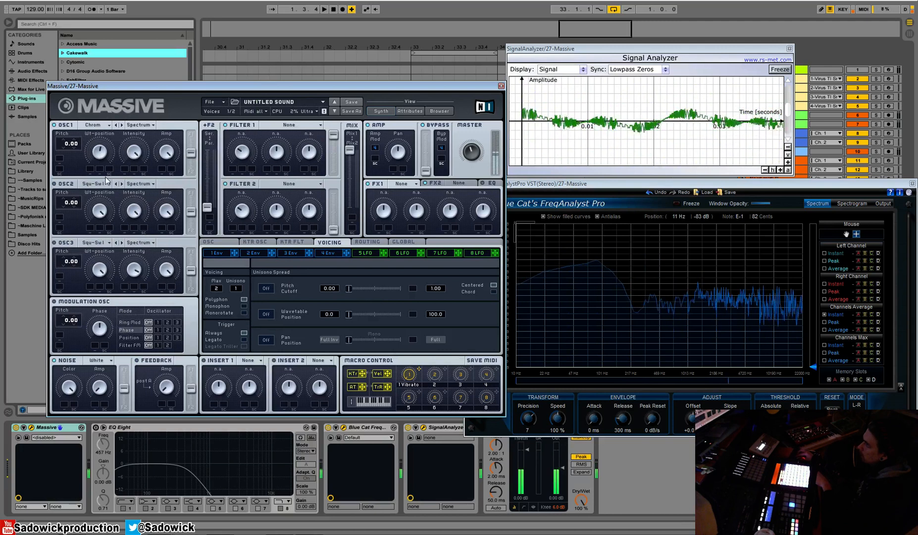
pyautogui.moveTo(98, 141)
pyautogui.mouseDown()
pyautogui.moveTo(100, 178)
pyautogui.moveTo(100, 131)
pyautogui.moveTo(98, 159)
pyautogui.mouseUp()
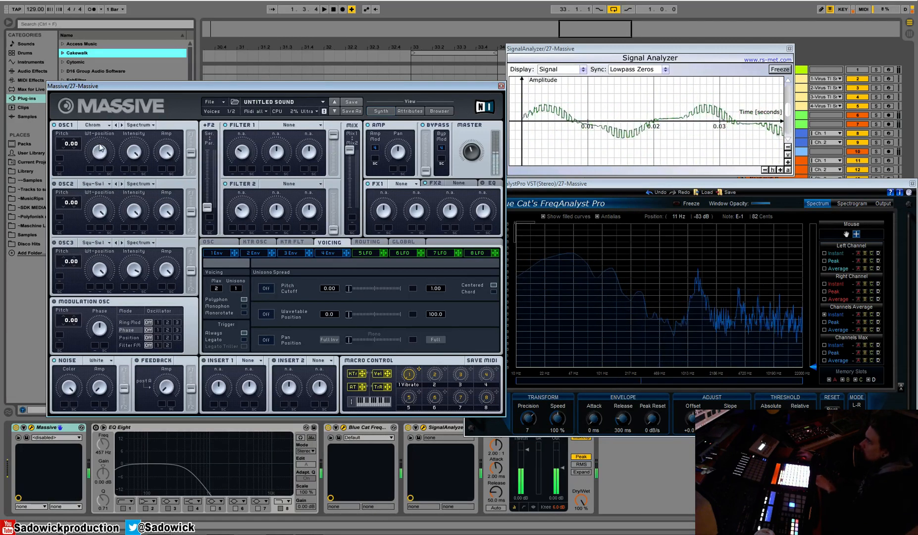
# Audition neighbouring wavetables such as Magyr and Digi Cook III in oscillator 1, ending back on Chrome.
pyautogui.click(122, 125)
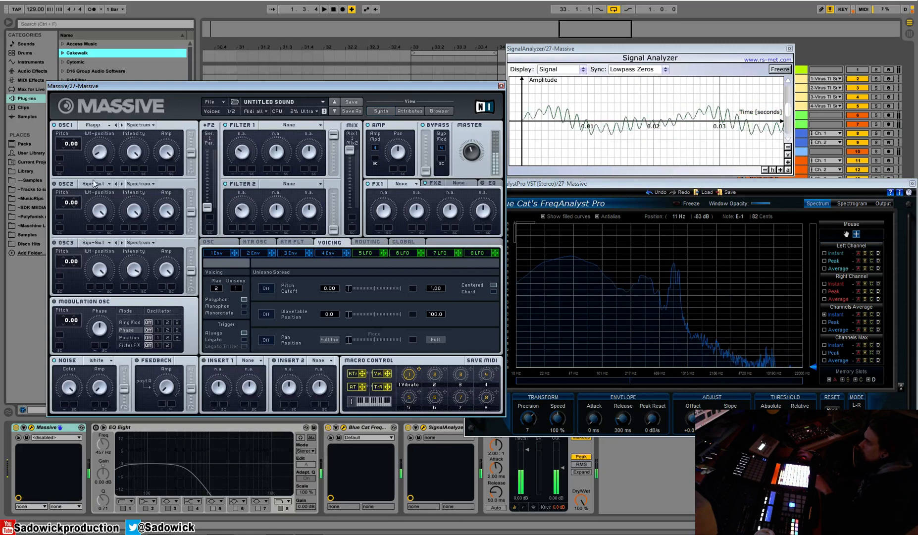
pyautogui.click(118, 126)
pyautogui.click(108, 125)
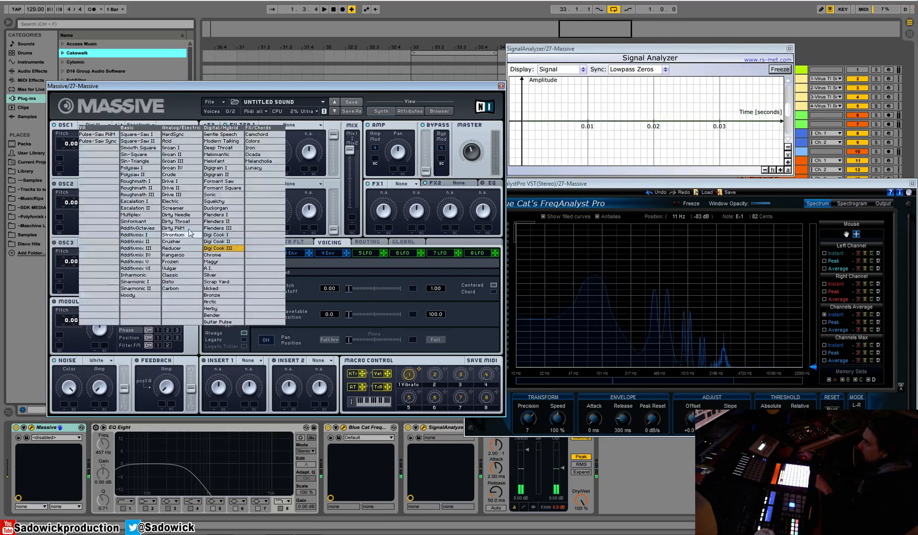
pyautogui.click(223, 257)
# Switch oscillator 1 to Formant mode and assign LFO 5 to modulate its intensity.
pyautogui.click(140, 124)
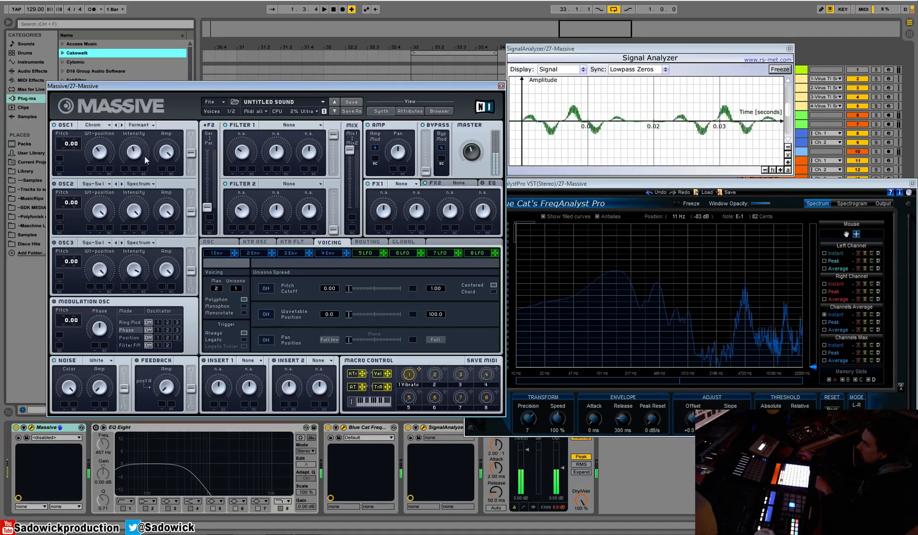
pyautogui.click(371, 255)
pyautogui.moveTo(384, 253); pyautogui.dragTo(127, 149)
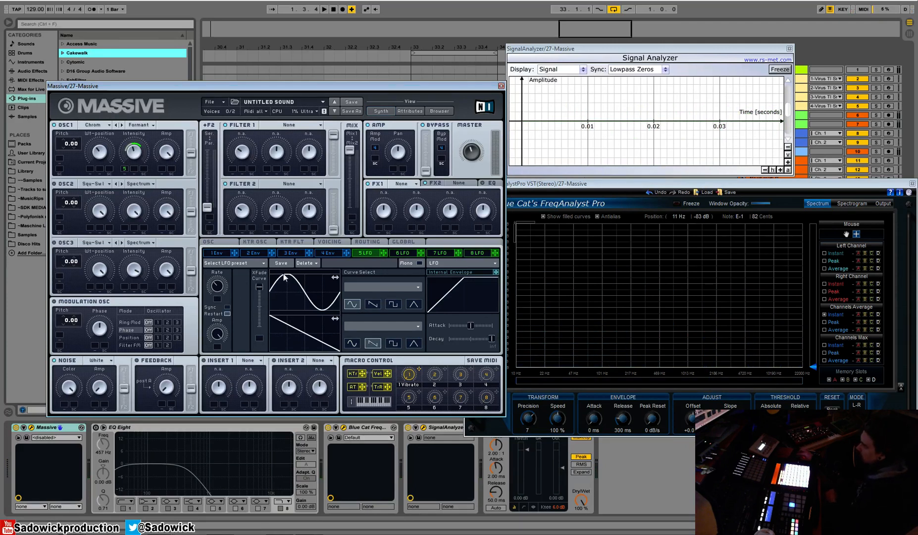
# Sweep LFO 5's curve crossfade down towards the lower curve and return it fully to the upper one.
pyautogui.moveTo(260, 287); pyautogui.dragTo(264, 337)
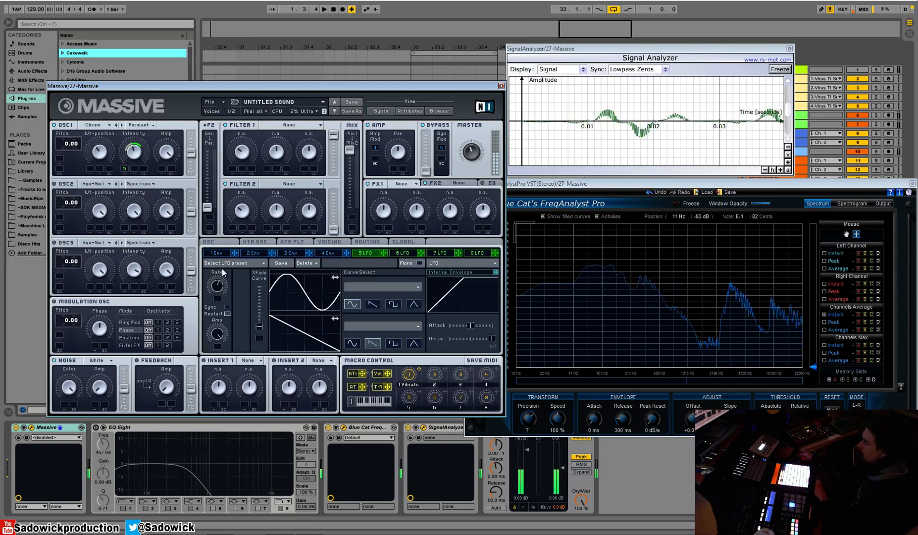
pyautogui.moveTo(261, 326); pyautogui.dragTo(261, 299)
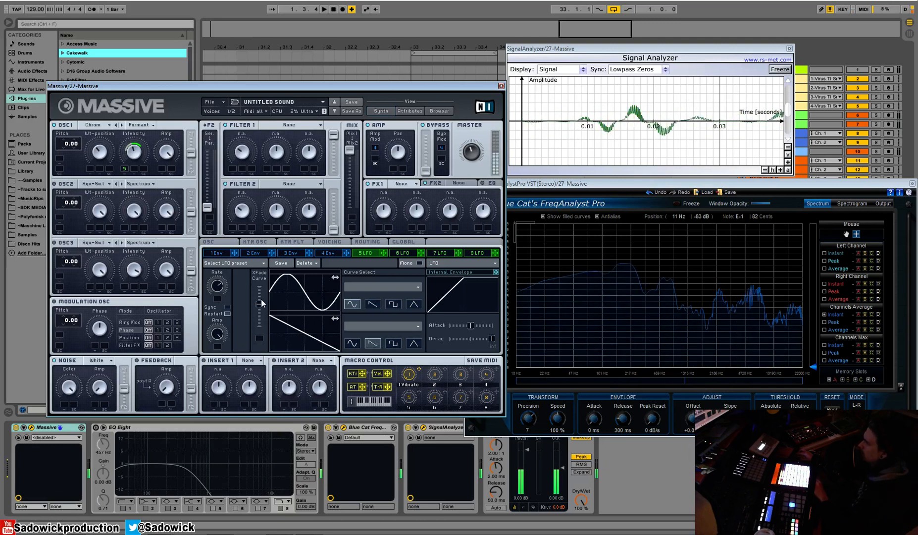
pyautogui.moveTo(260, 304); pyautogui.dragTo(224, 298)
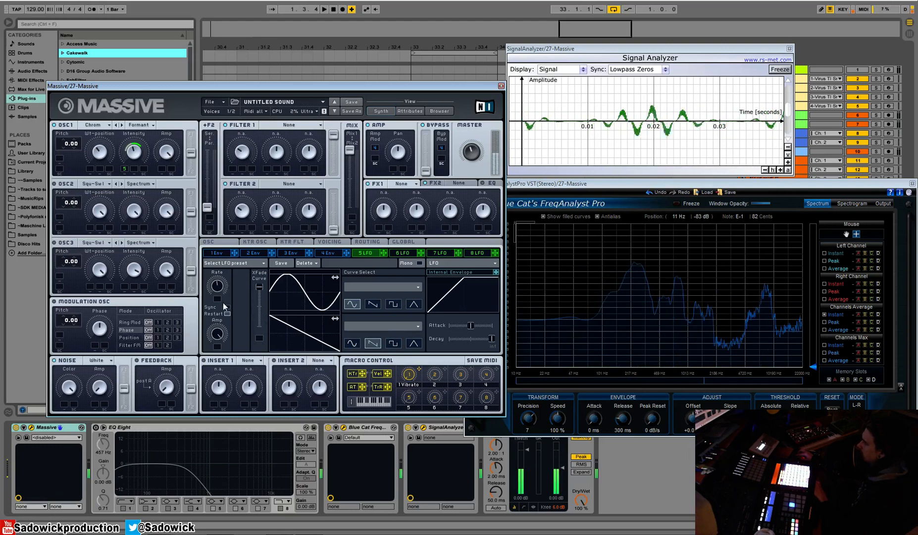
# Audition the sawtooth and square shapes for LFO 5's upper curve and return to the sine.
pyautogui.click(374, 305)
pyautogui.click(398, 307)
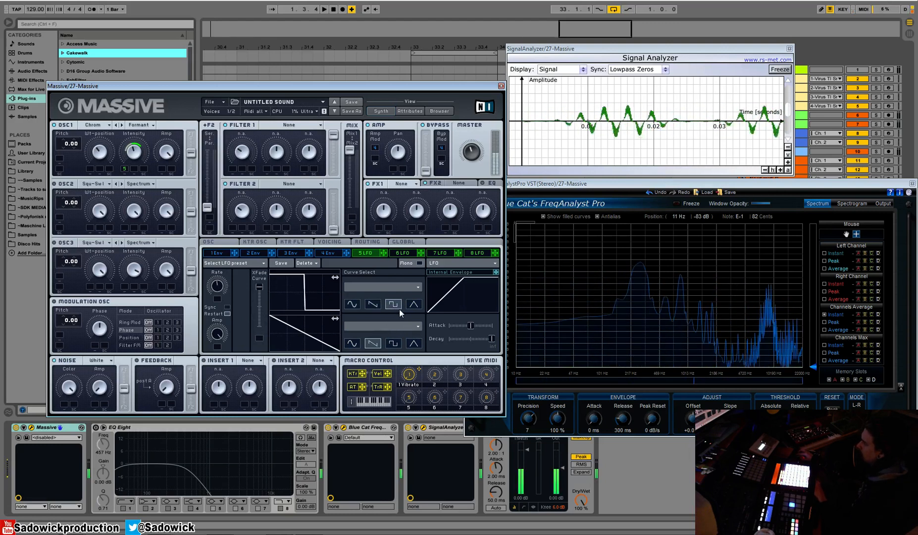
pyautogui.click(351, 304)
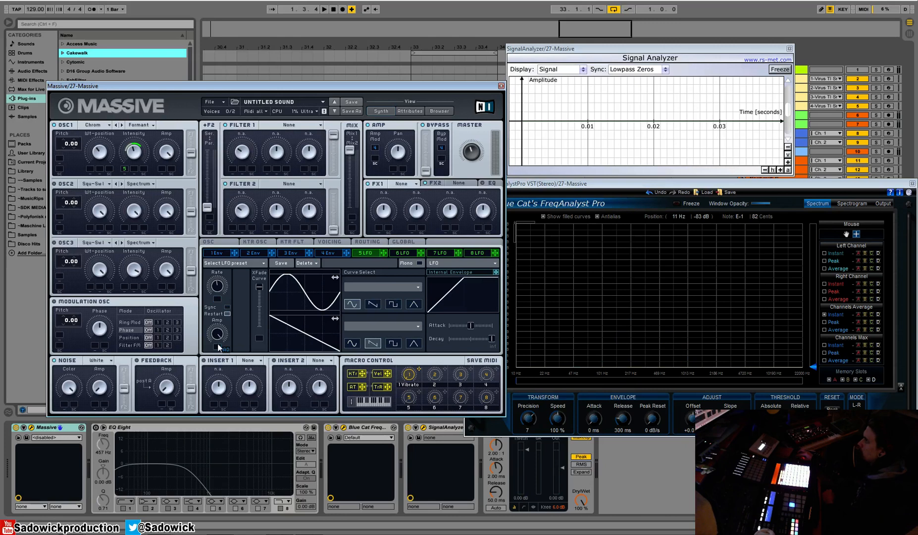
# Modulate LFO 5's amp from minimum with its internal envelope and lengthen that envelope's attack.
pyautogui.moveTo(218, 347); pyautogui.dragTo(215, 383)
pyautogui.moveTo(223, 327); pyautogui.dragTo(228, 408)
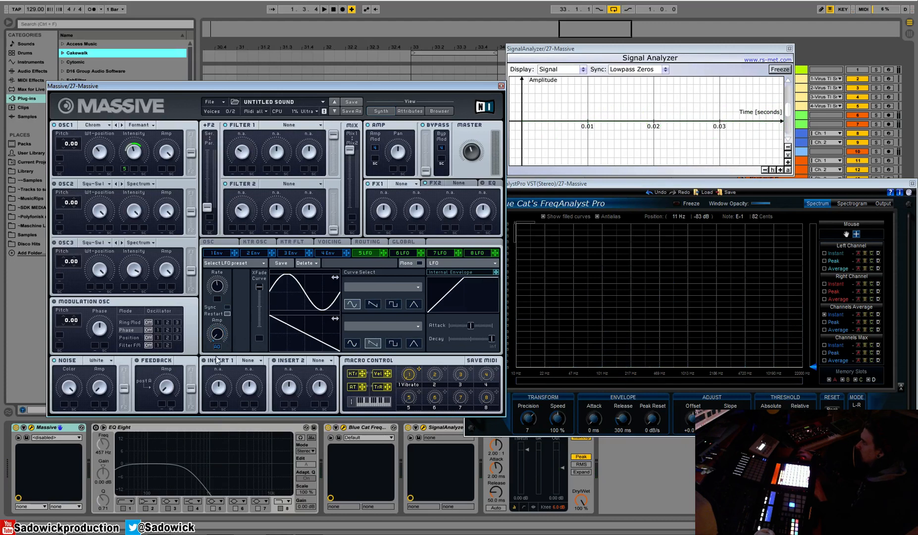
pyautogui.moveTo(474, 327); pyautogui.dragTo(491, 326)
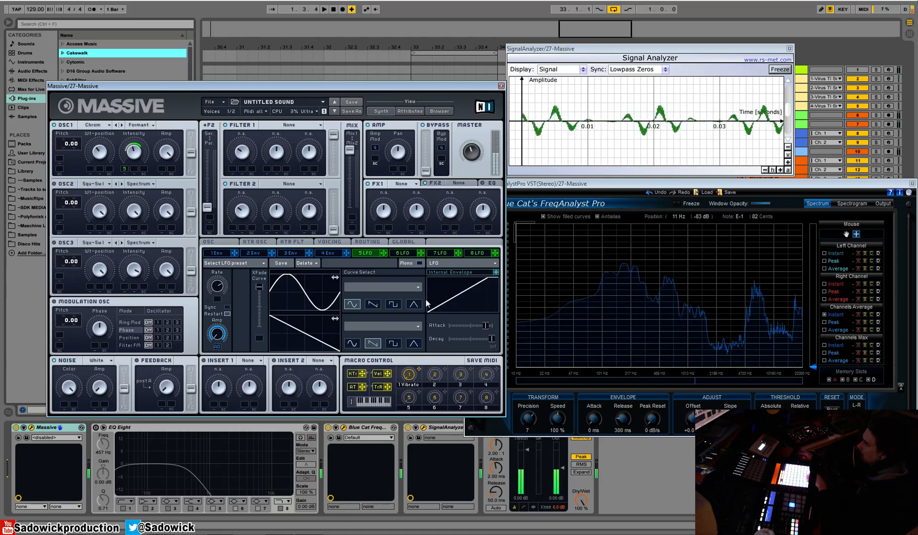
# Assign LFO 5 to oscillator 1's wavetable position and phase-modulate oscillator 1 with the modulation oscillator at pitch 0.00.
pyautogui.moveTo(386, 252); pyautogui.dragTo(90, 172)
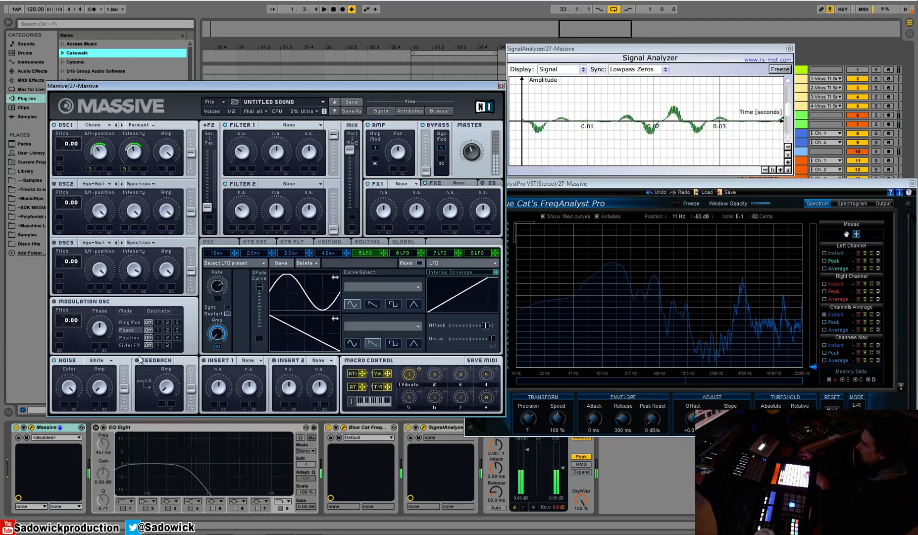
pyautogui.click(158, 330)
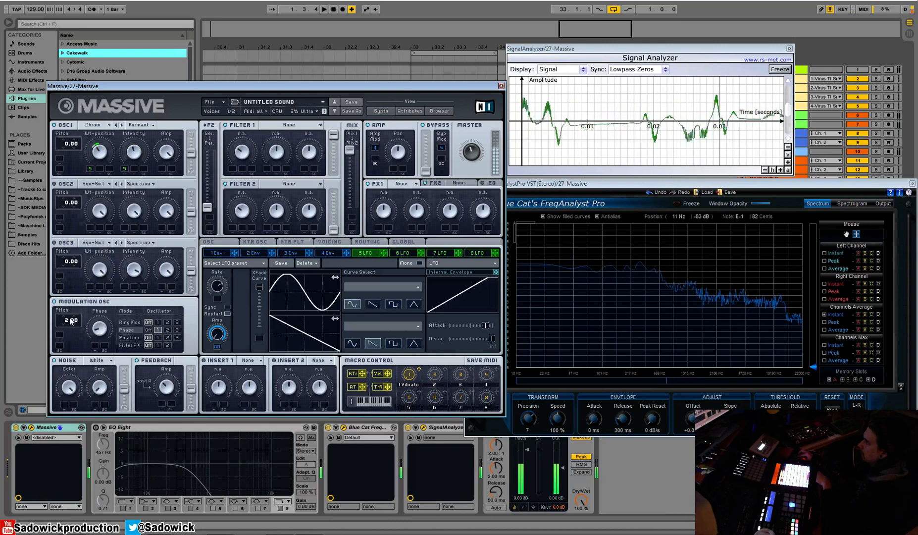
pyautogui.moveTo(69, 319); pyautogui.dragTo(71, 319)
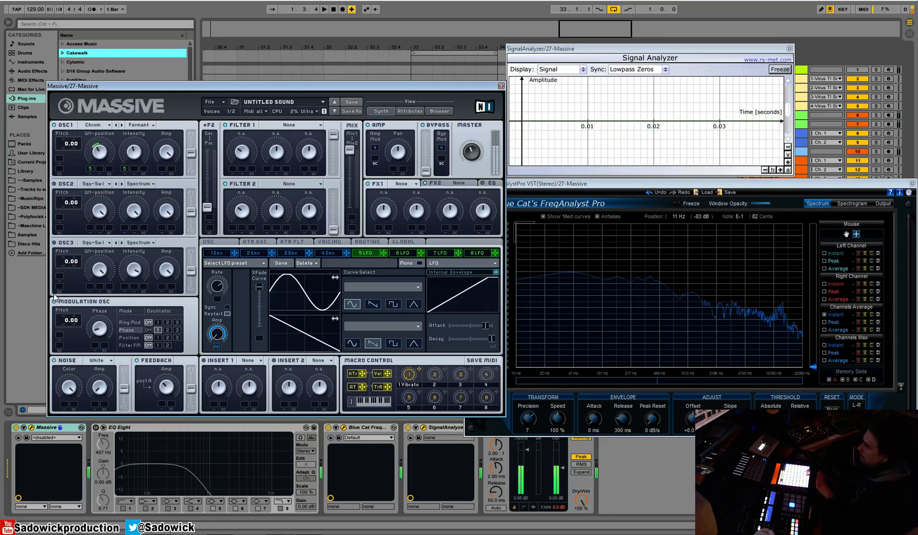
# Turn on Feedback, adjust its amp, and load Brauner Tube in FX1.
pyautogui.click(136, 361)
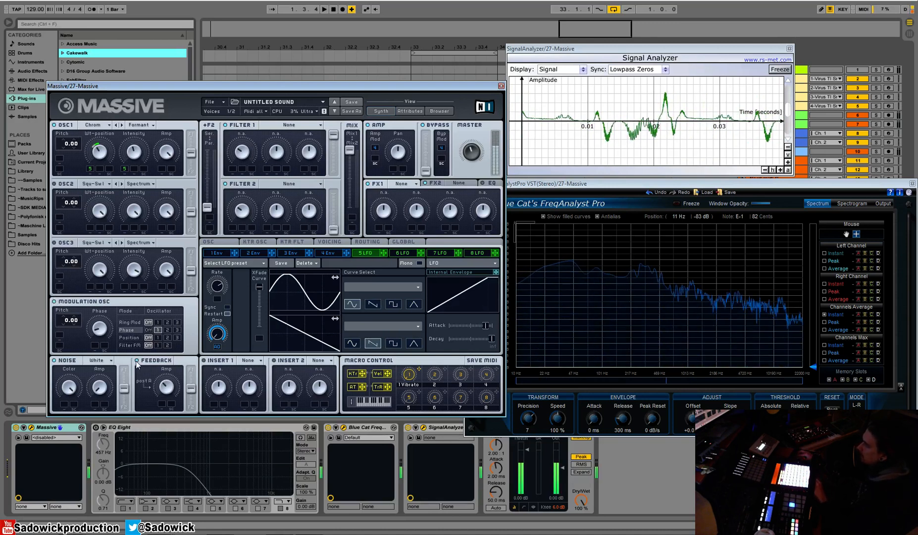
pyautogui.moveTo(161, 389); pyautogui.dragTo(162, 382)
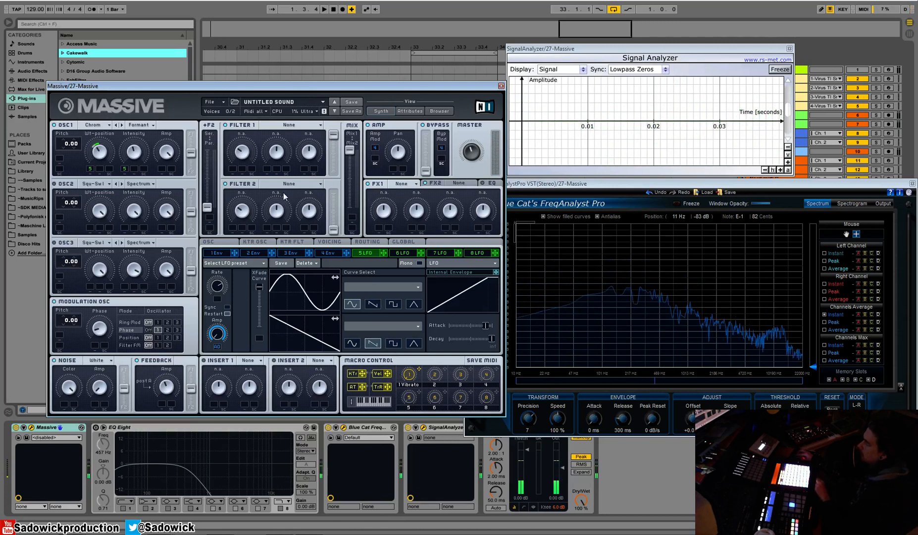
pyautogui.click(408, 183)
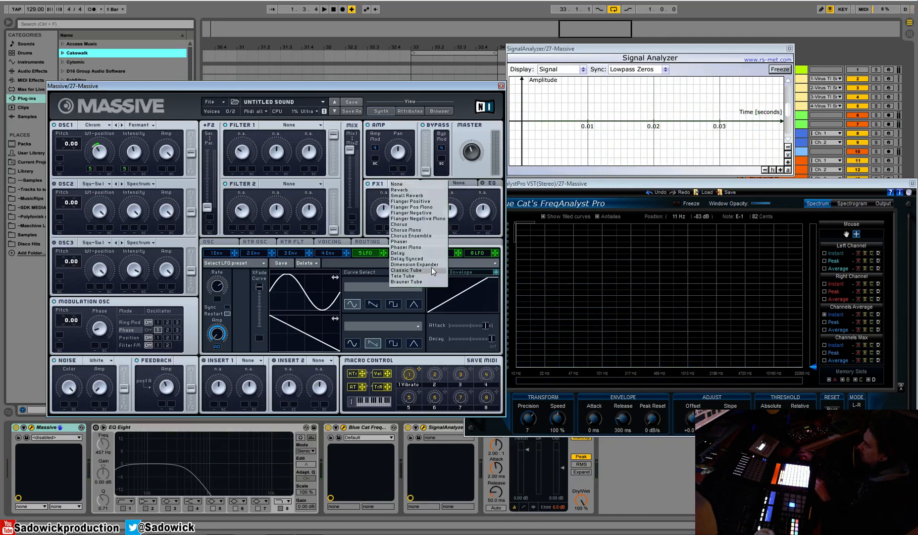
pyautogui.click(419, 281)
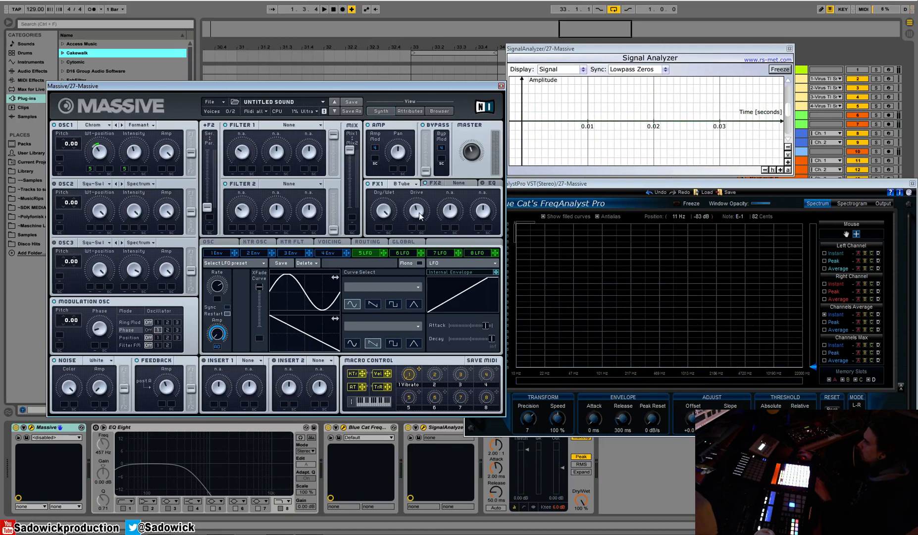
# Adjust the Brauner Tube drive in FX1 and set Filter 1 to Lowpass 4.
pyautogui.moveTo(425, 234); pyautogui.dragTo(425, 189)
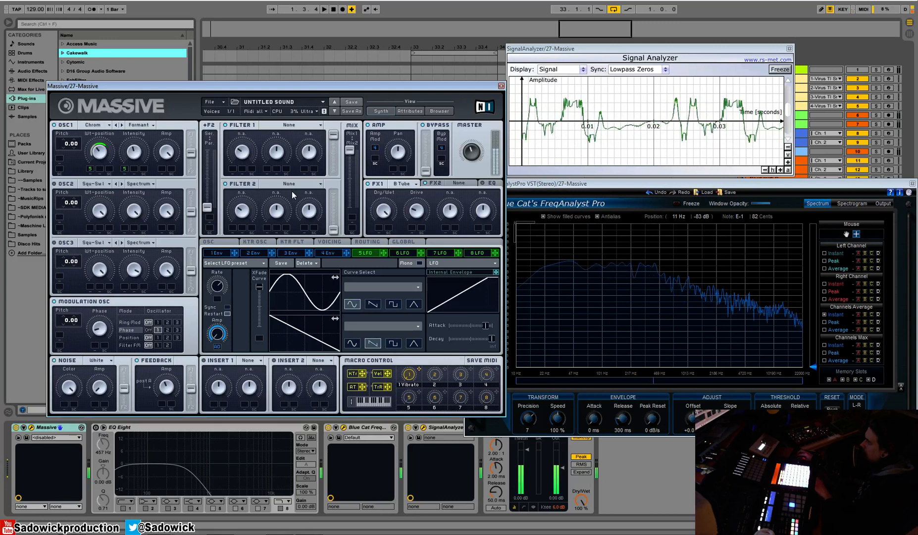
pyautogui.click(289, 126)
pyautogui.click(289, 133)
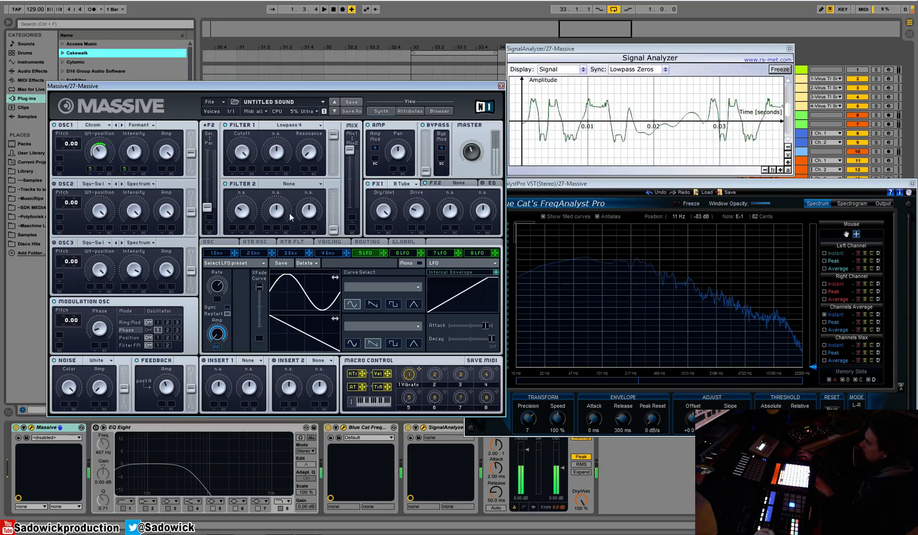
# Modulate Filter 1's cutoff with envelope 2 and load Reverb in FX2.
pyautogui.click(218, 253)
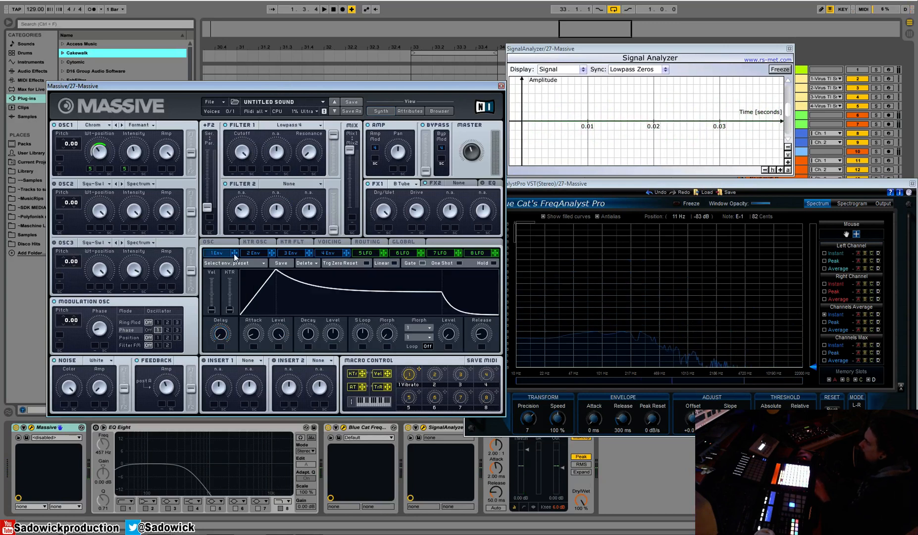
pyautogui.click(269, 254)
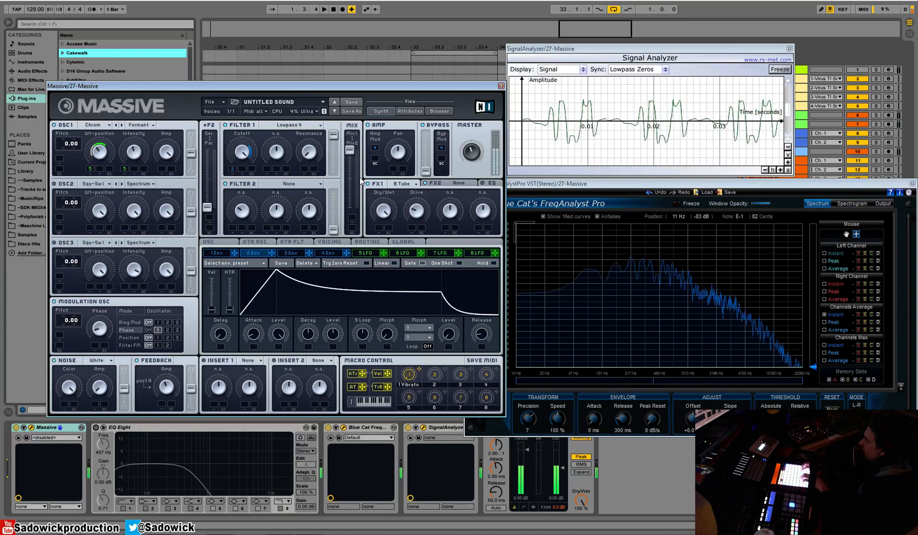
pyautogui.click(458, 182)
pyautogui.click(462, 190)
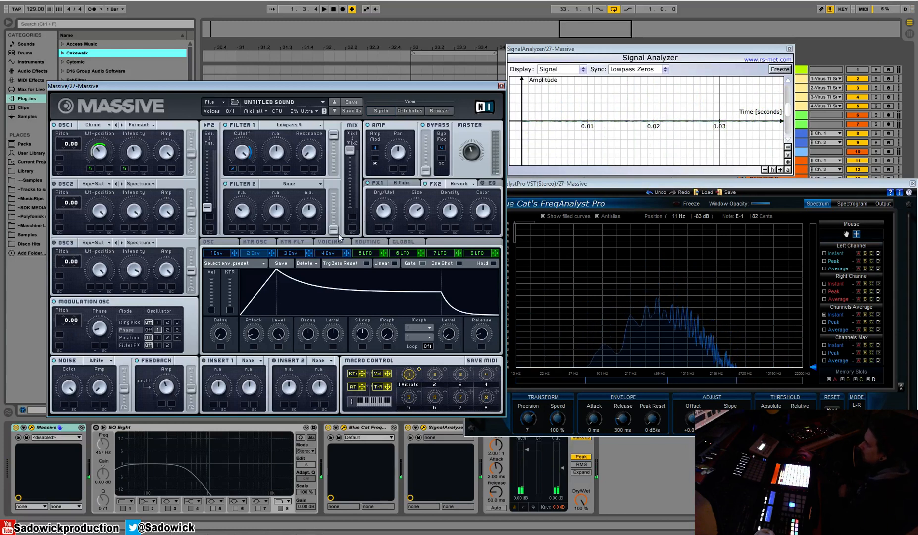
# Review the global, routing, voicing, filter and oscillator keytracking, and general oscillator settings pages.
pyautogui.click(402, 242)
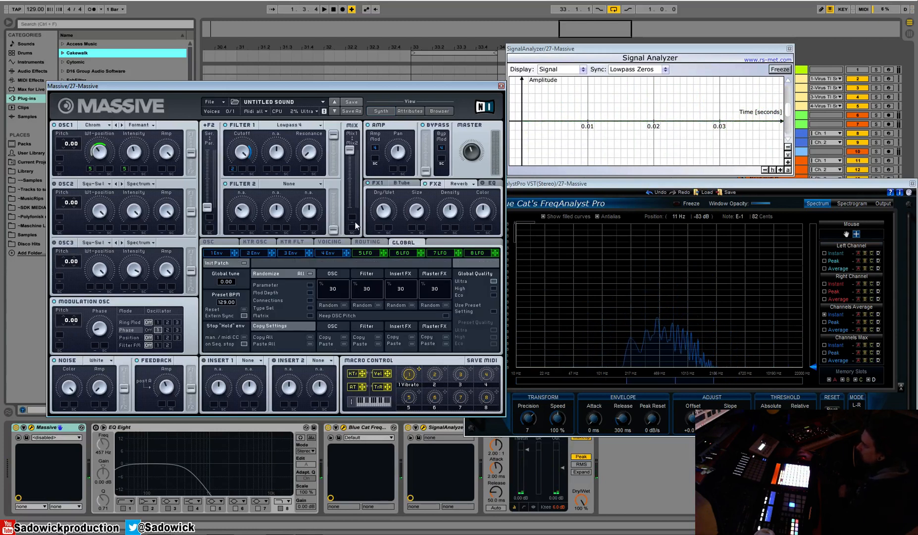
pyautogui.click(373, 242)
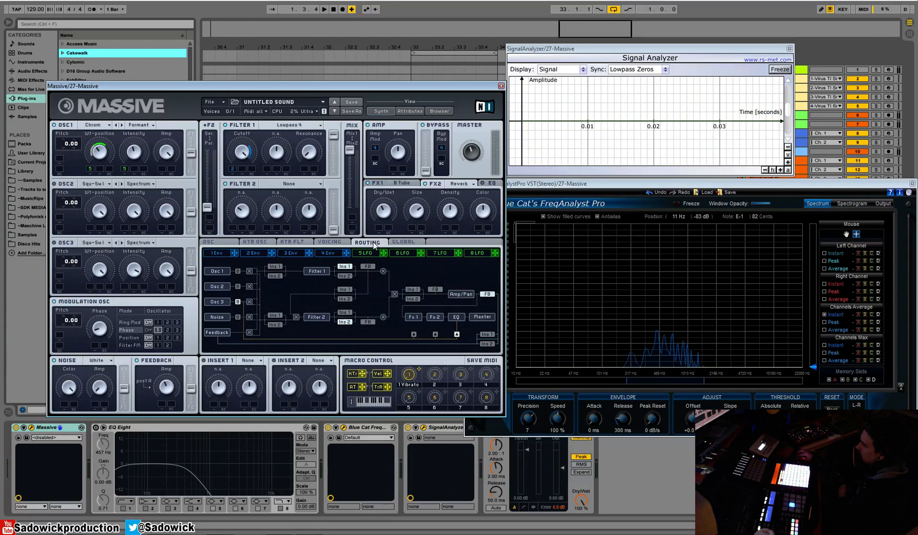
pyautogui.click(334, 242)
pyautogui.click(292, 242)
pyautogui.click(254, 242)
pyautogui.click(303, 243)
pyautogui.click(261, 242)
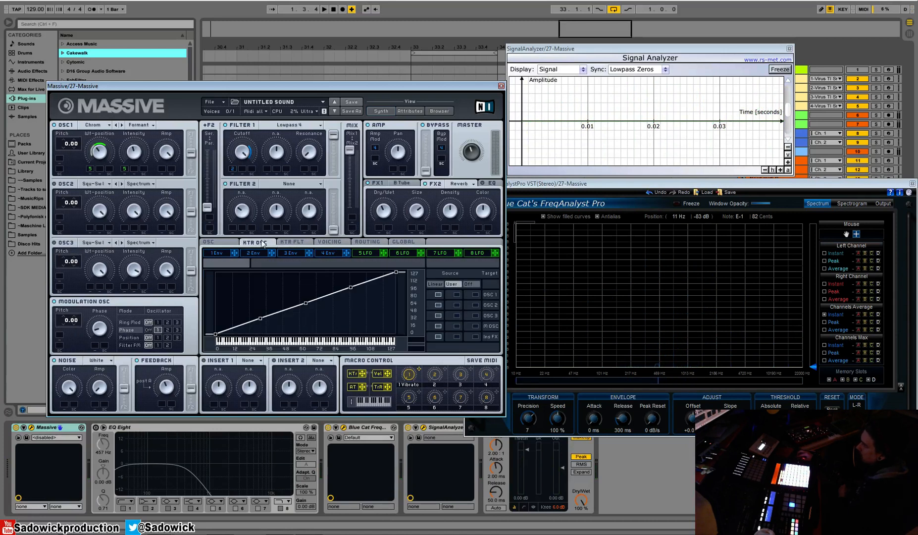
pyautogui.click(211, 242)
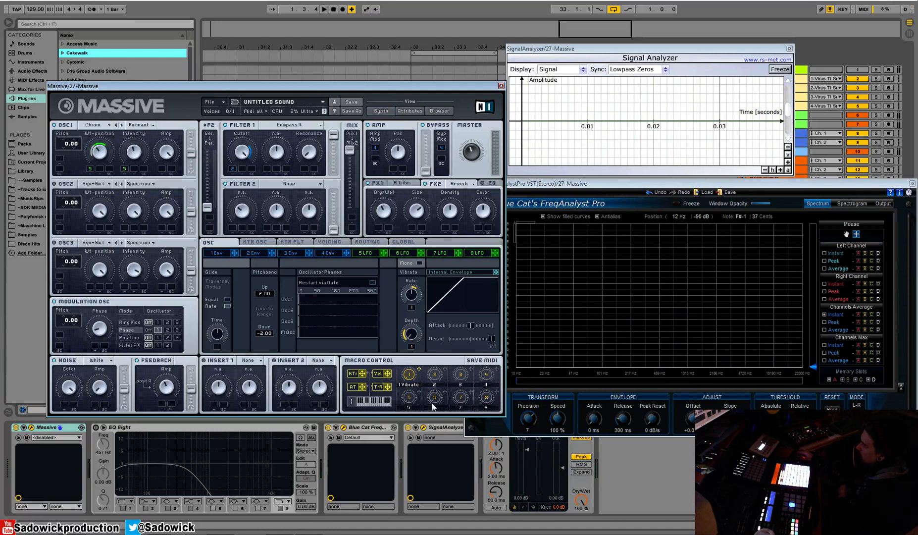
# Modulate the amp pan with LFO 6, move its crossfade toward the upper curve, and enable Filter FM on filter 1.
pyautogui.click(413, 253)
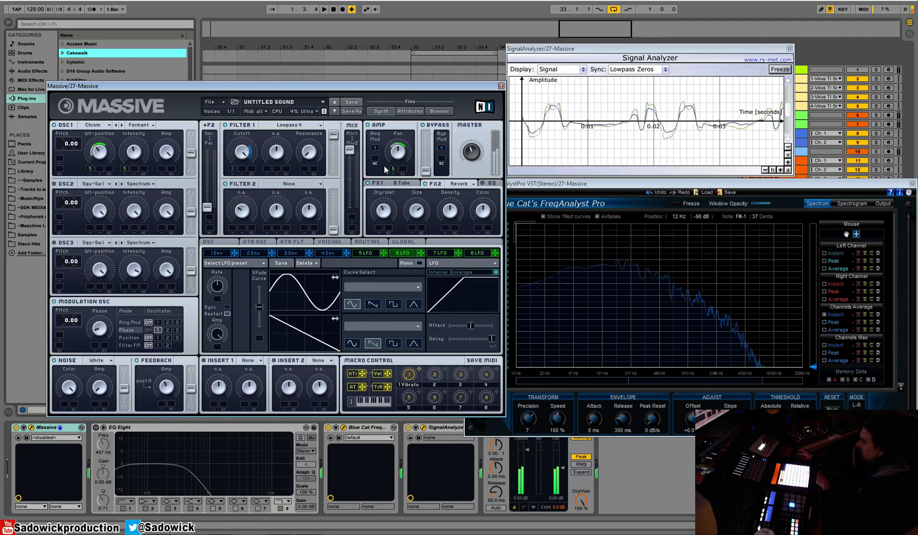
pyautogui.moveTo(260, 310); pyautogui.dragTo(232, 282)
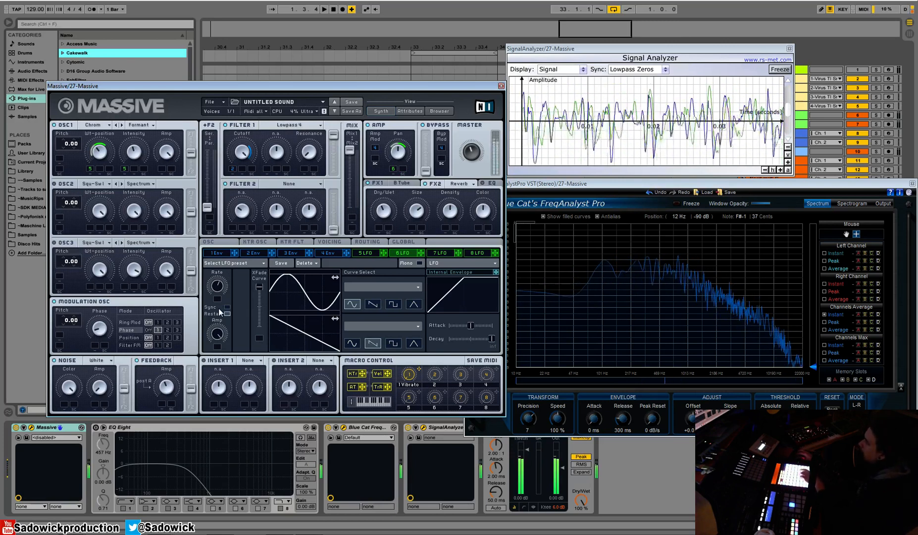
pyautogui.click(157, 345)
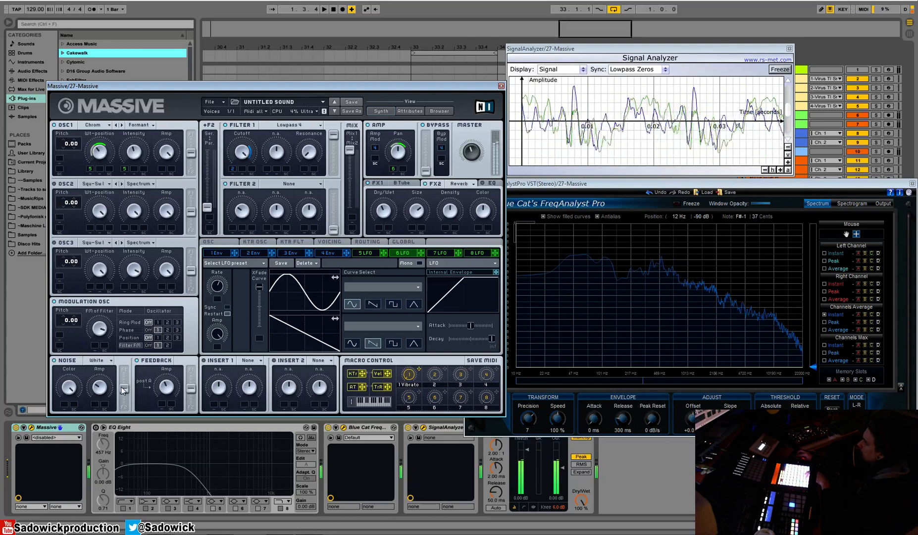
# Check the Insert 1 effect choices and voicing settings, and route Insert 1 into the feedback path.
pyautogui.click(251, 362)
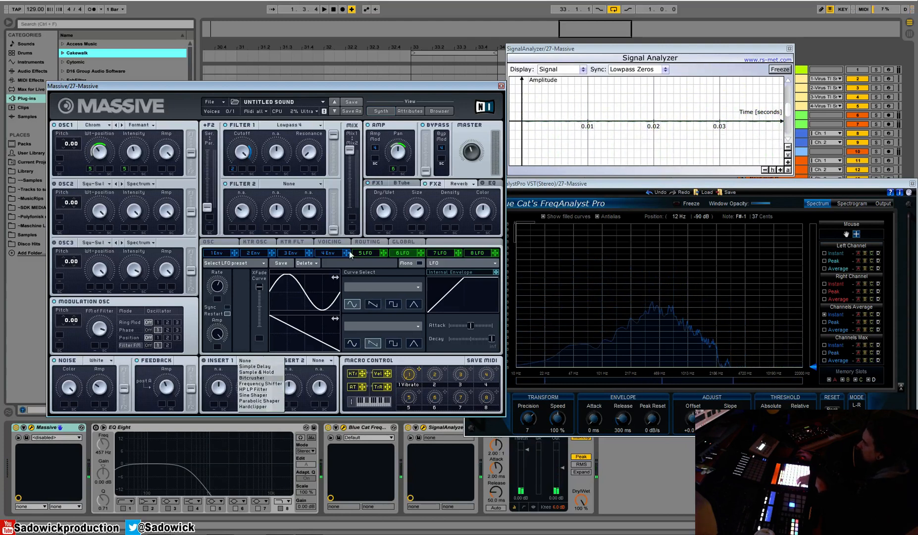
pyautogui.click(330, 242)
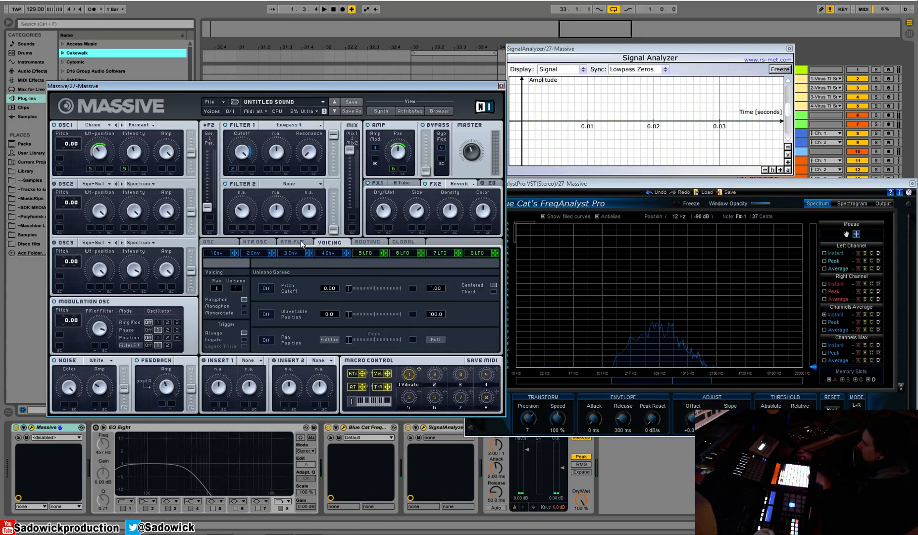
pyautogui.click(366, 242)
pyautogui.click(492, 335)
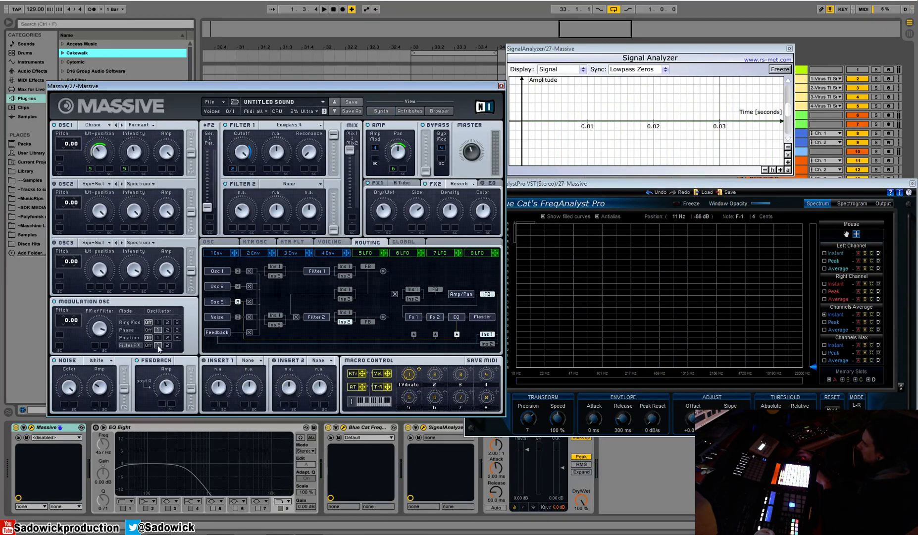
# Load Hardclipper in Insert 1 and adjust its dry/wet.
pyautogui.click(248, 361)
pyautogui.click(205, 362)
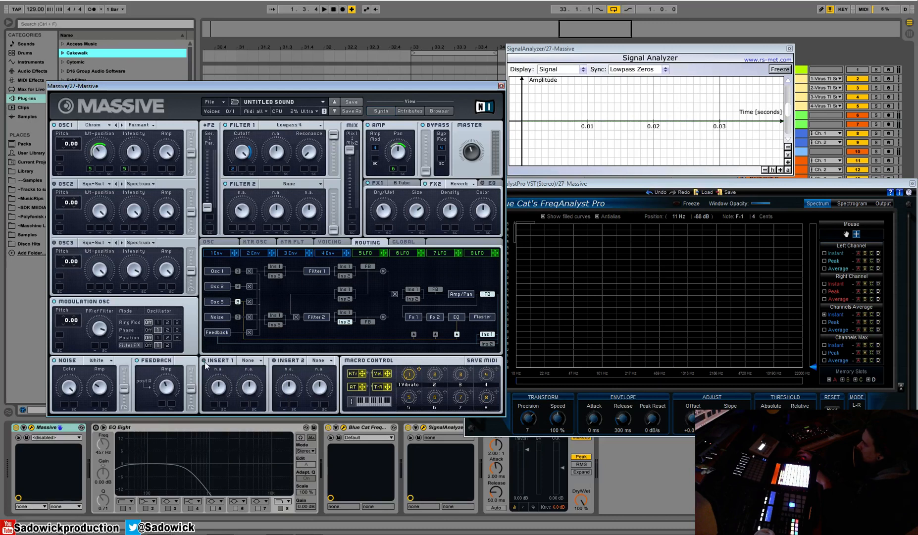
pyautogui.click(252, 363)
pyautogui.click(271, 409)
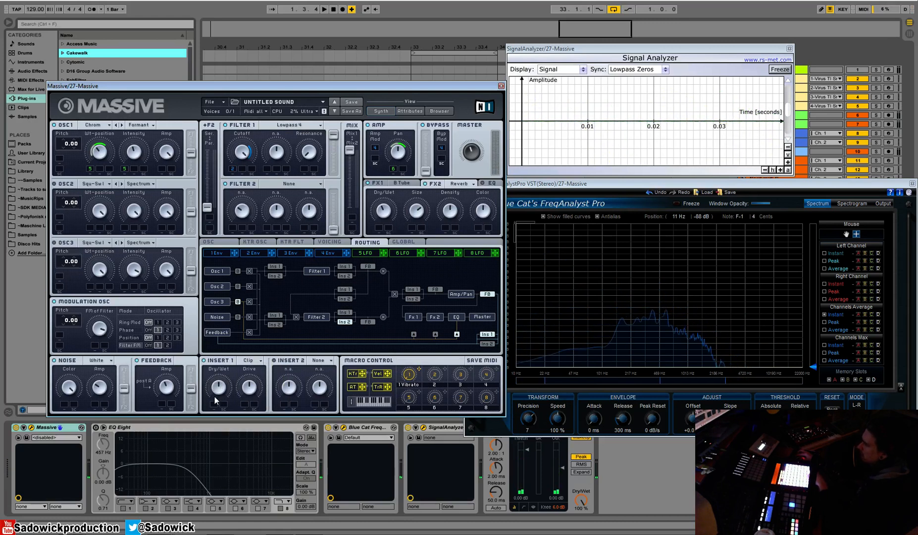
pyautogui.moveTo(215, 395); pyautogui.dragTo(216, 405)
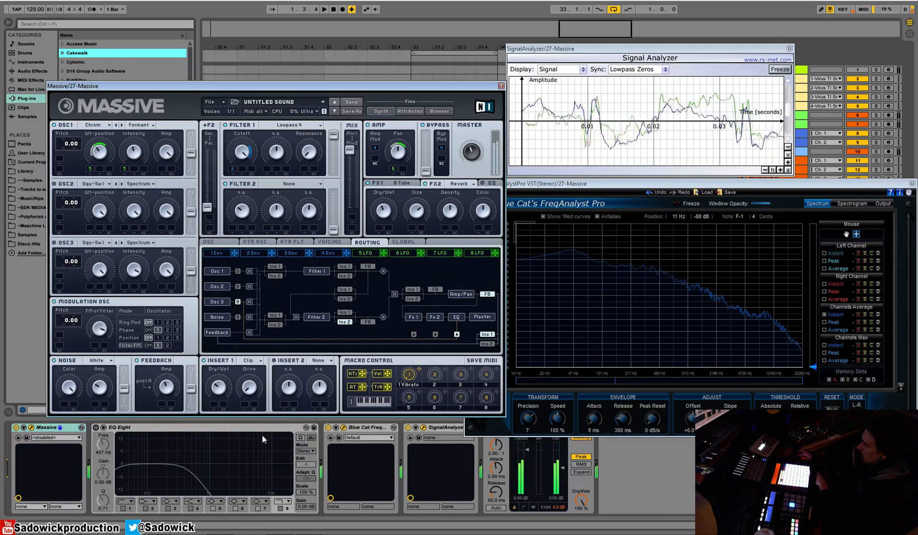
# Reset the patch to a new sound and route Insert 1 into a feedback path tapped after Filter 1.
pyautogui.click(255, 360)
pyautogui.click(219, 103)
pyautogui.click(219, 103)
pyautogui.click(219, 103)
pyautogui.click(490, 334)
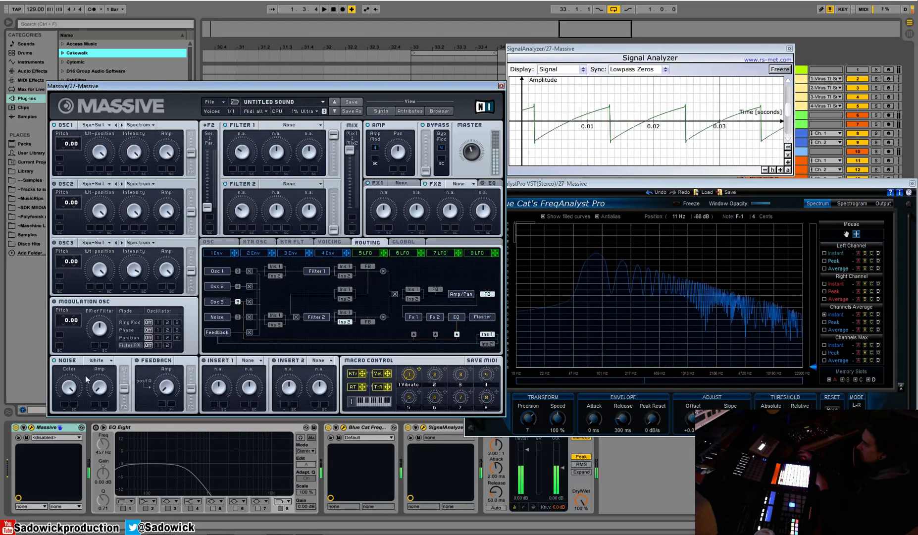
pyautogui.click(367, 267)
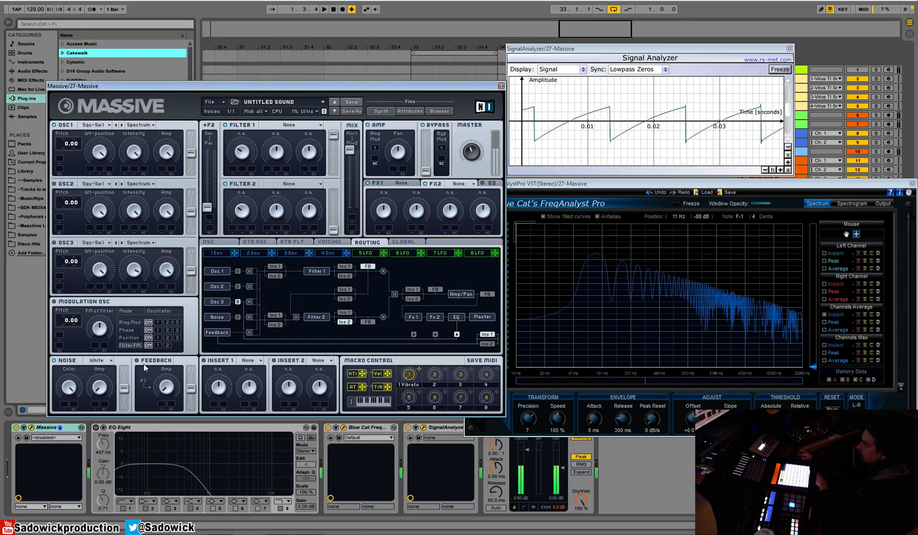
# Turn on Feedback with Hardclipper in Insert 1, and adjust the feedback amp and the clipper's dry/wet and drive.
pyautogui.click(249, 361)
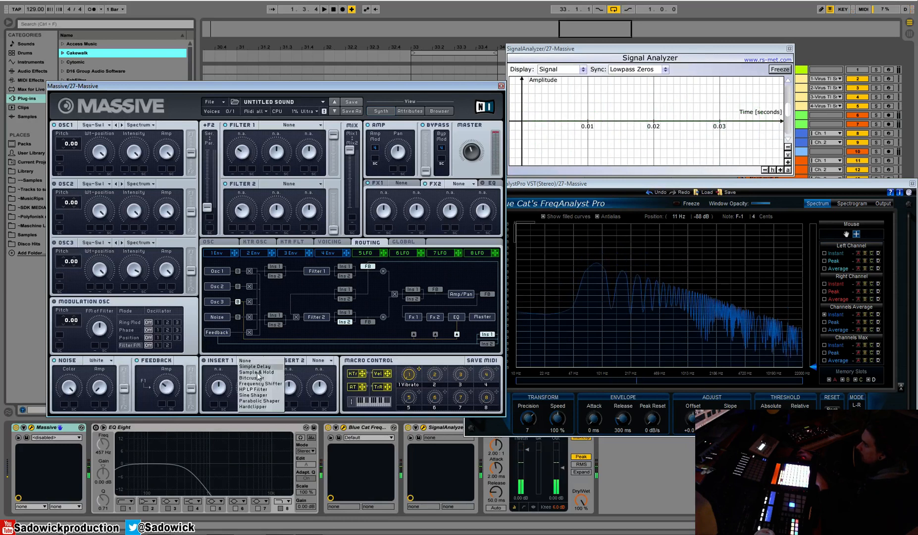
pyautogui.click(252, 406)
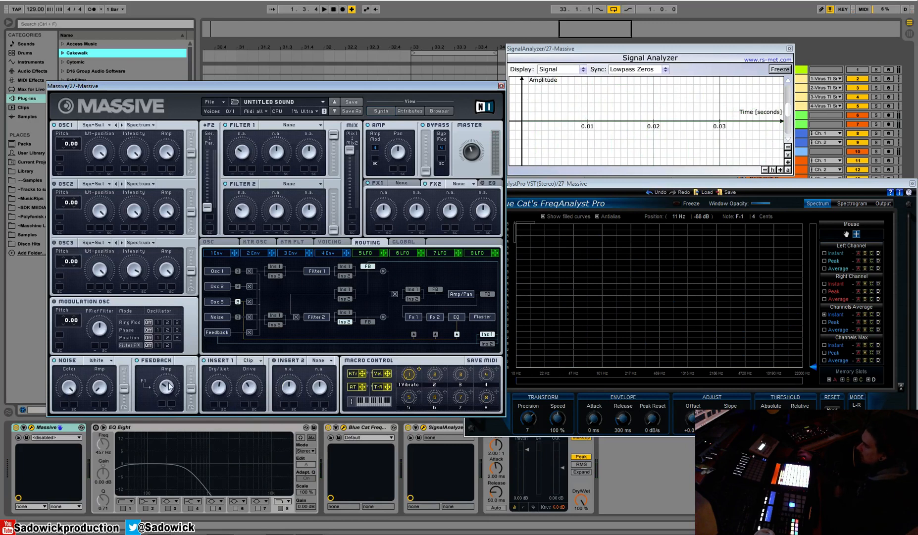
pyautogui.moveTo(254, 368); pyautogui.dragTo(256, 402)
pyautogui.moveTo(170, 388); pyautogui.dragTo(179, 360)
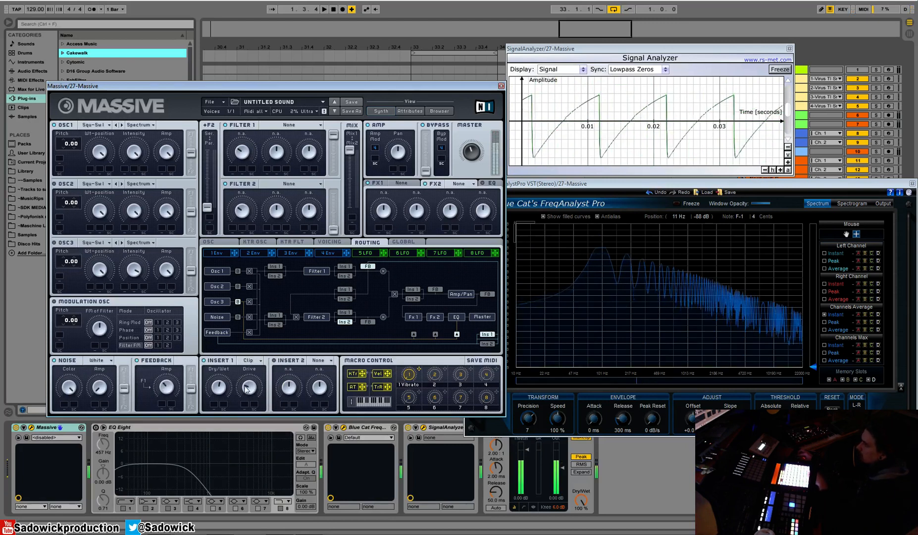
pyautogui.moveTo(246, 389); pyautogui.dragTo(253, 368)
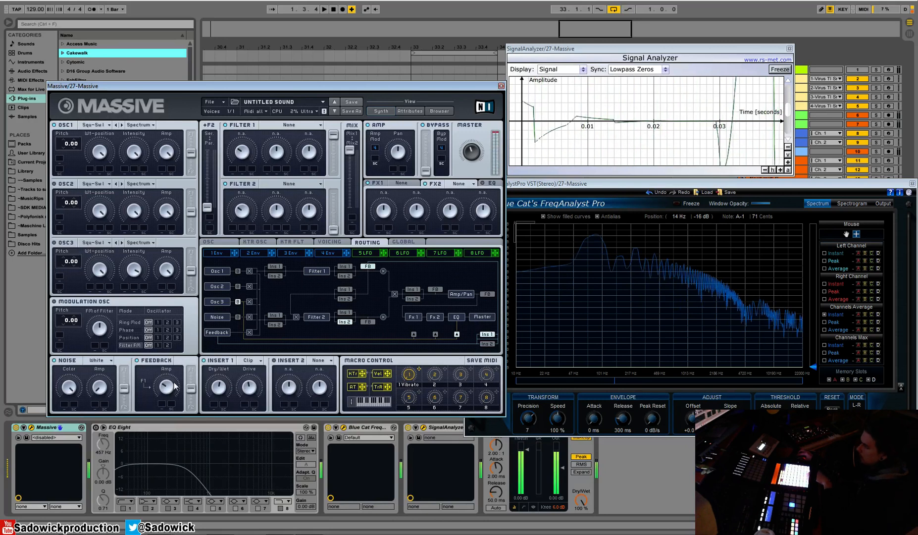
# Switch Insert 1 to Parabolic Shaper and change oscillator 1's wavetable to Sin-Square.
pyautogui.click(251, 360)
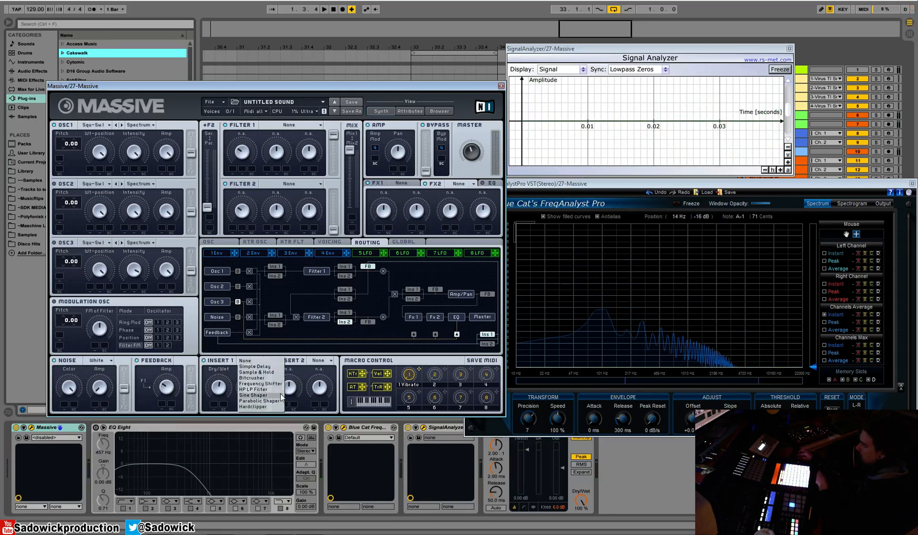
pyautogui.click(276, 401)
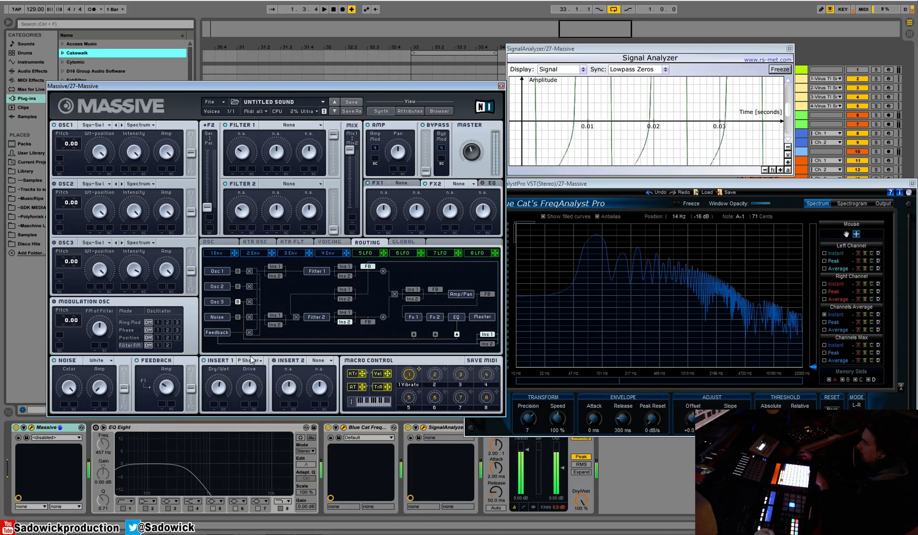
pyautogui.click(93, 125)
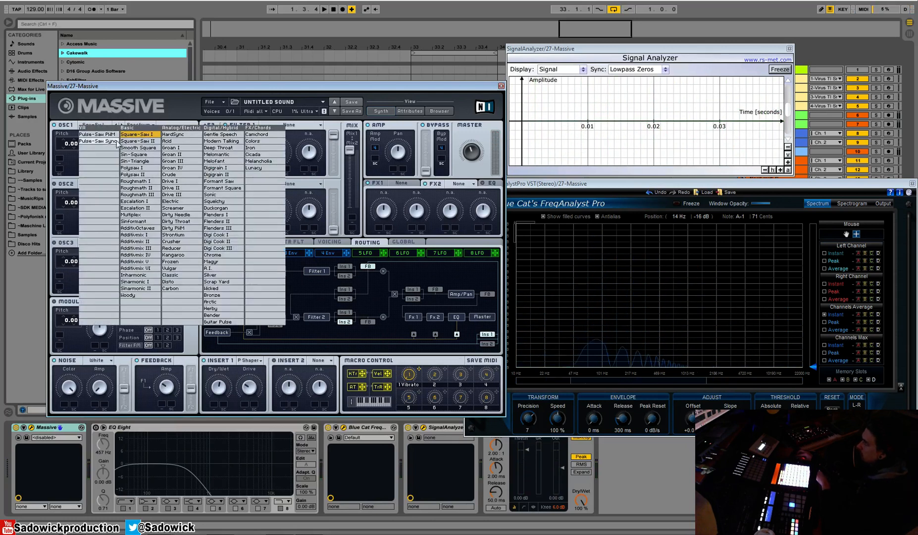
pyautogui.click(150, 157)
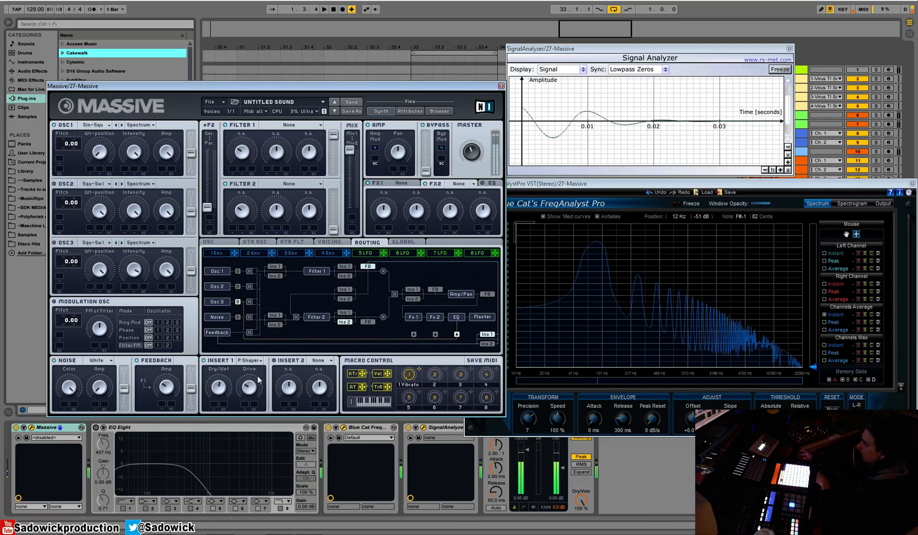
# Audition Bitcrusher and Frequency Shifter in Insert 1, adjusting dry/wet, crush and pitch.
pyautogui.click(257, 360)
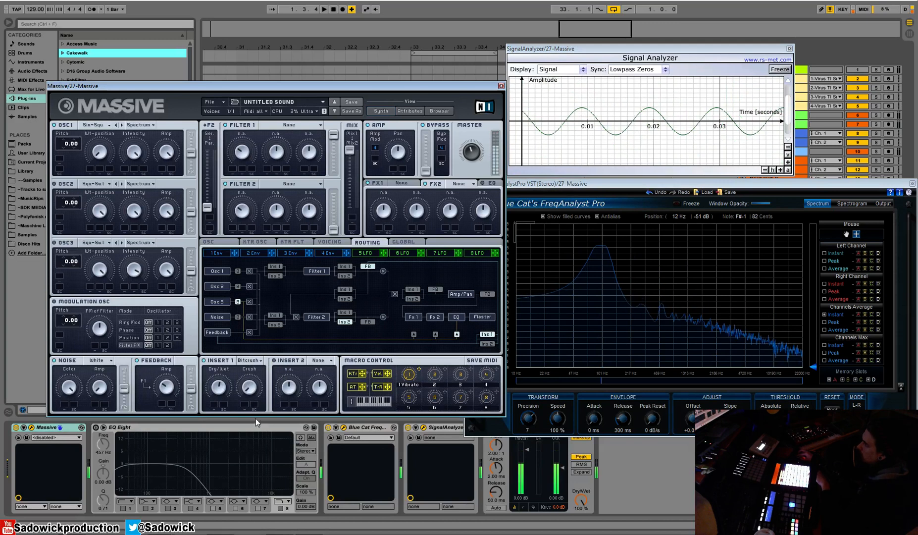
pyautogui.moveTo(220, 389); pyautogui.dragTo(252, 382)
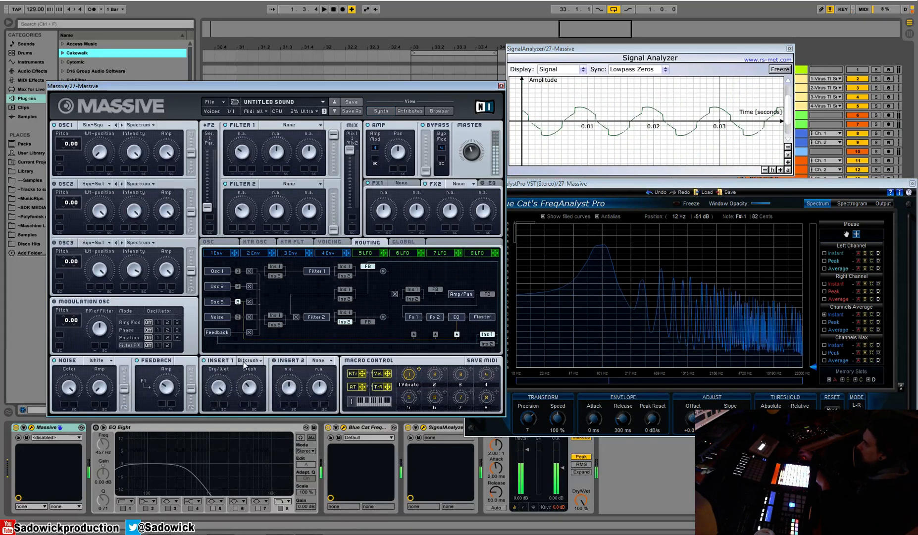
pyautogui.click(243, 361)
pyautogui.click(266, 384)
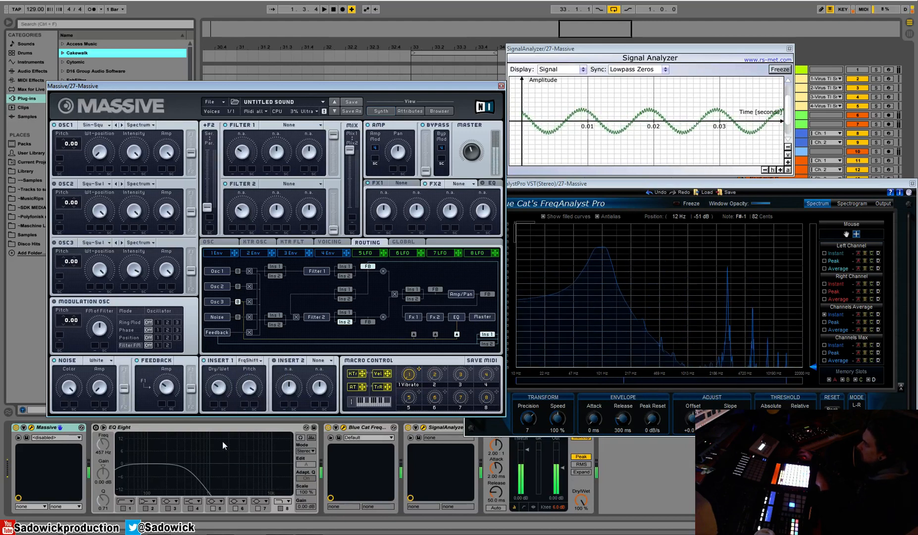
pyautogui.moveTo(247, 392); pyautogui.dragTo(252, 409)
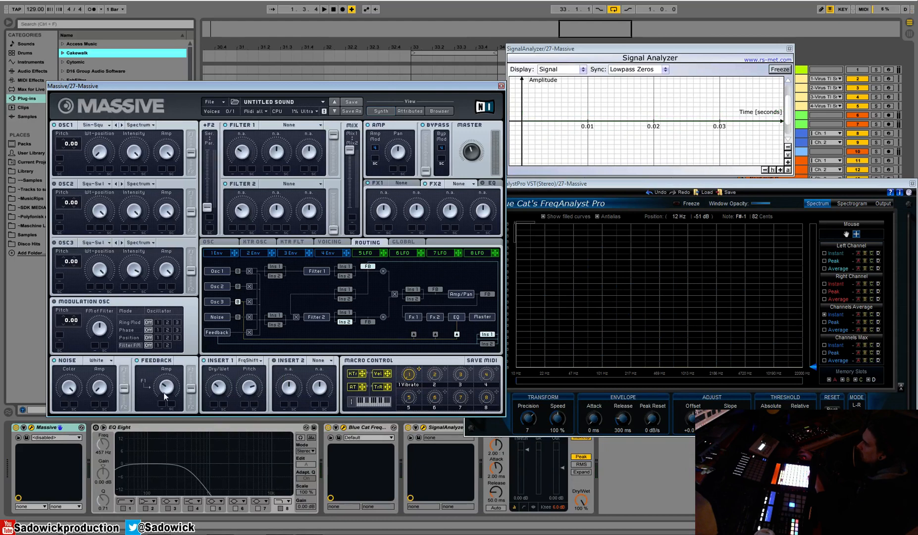
pyautogui.moveTo(252, 395)
pyautogui.mouseDown()
pyautogui.moveTo(252, 375)
pyautogui.moveTo(252, 408)
pyautogui.moveTo(258, 391)
pyautogui.mouseUp()
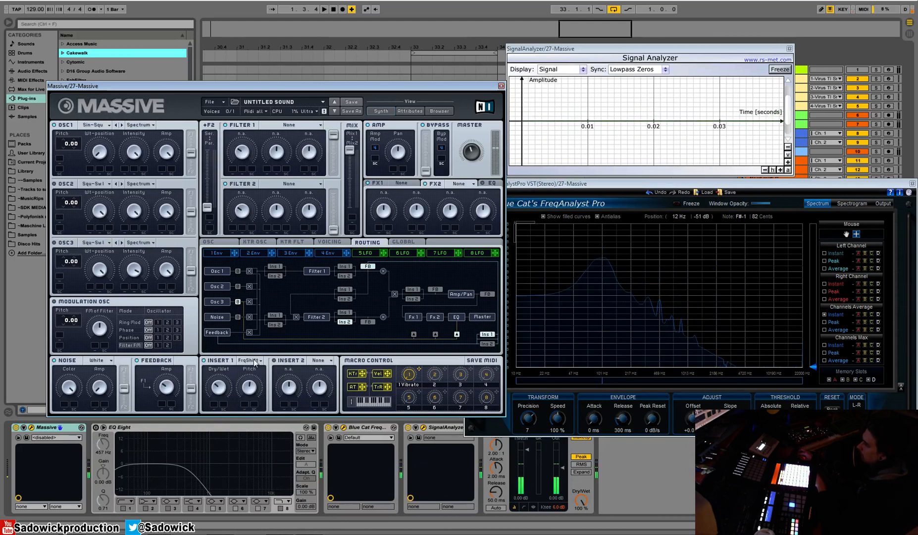
# Switch Insert 1 to Sample & Hold with an adjusted pitch, and change oscillator 1's wavetable to Squ-Sw I.
pyautogui.click(254, 361)
pyautogui.click(273, 372)
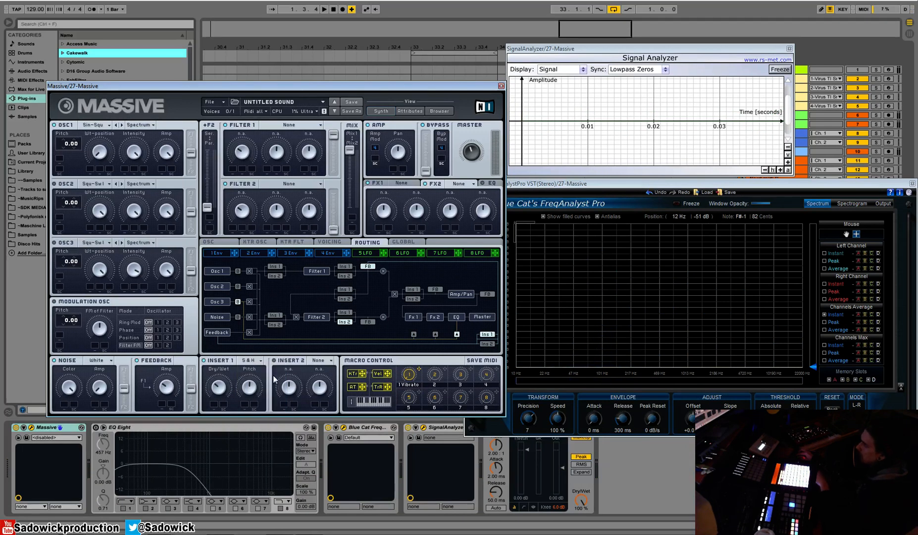
pyautogui.click(251, 360)
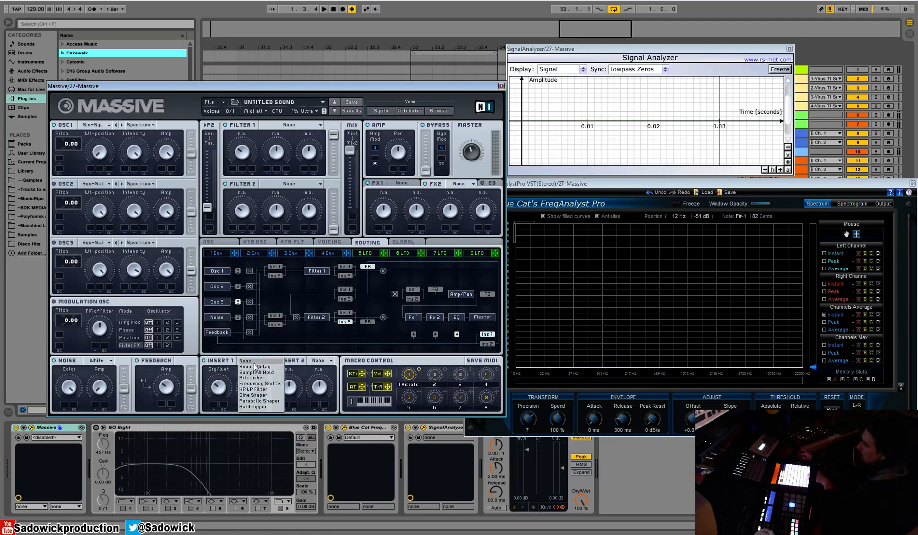
pyautogui.click(272, 357)
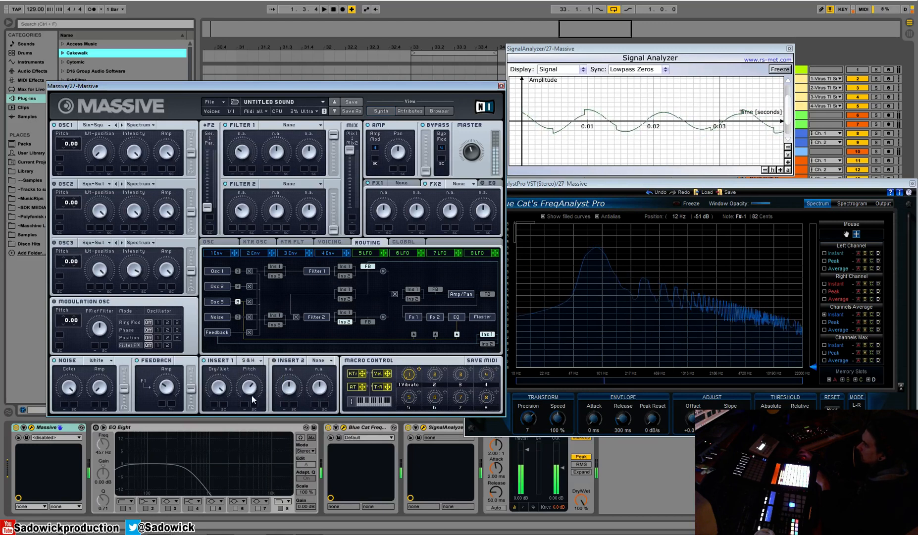
pyautogui.moveTo(252, 390)
pyautogui.mouseDown()
pyautogui.moveTo(259, 380)
pyautogui.moveTo(261, 391)
pyautogui.mouseUp()
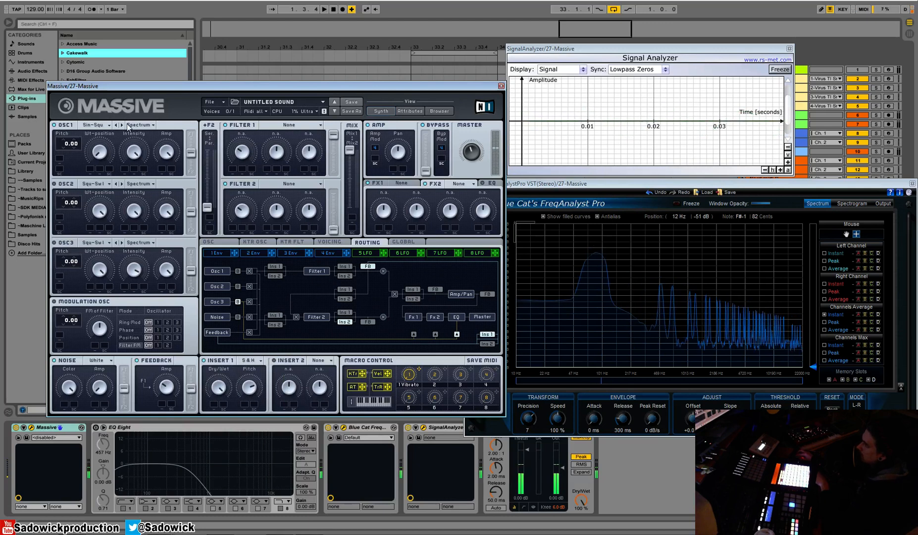
pyautogui.click(94, 125)
pyautogui.click(141, 134)
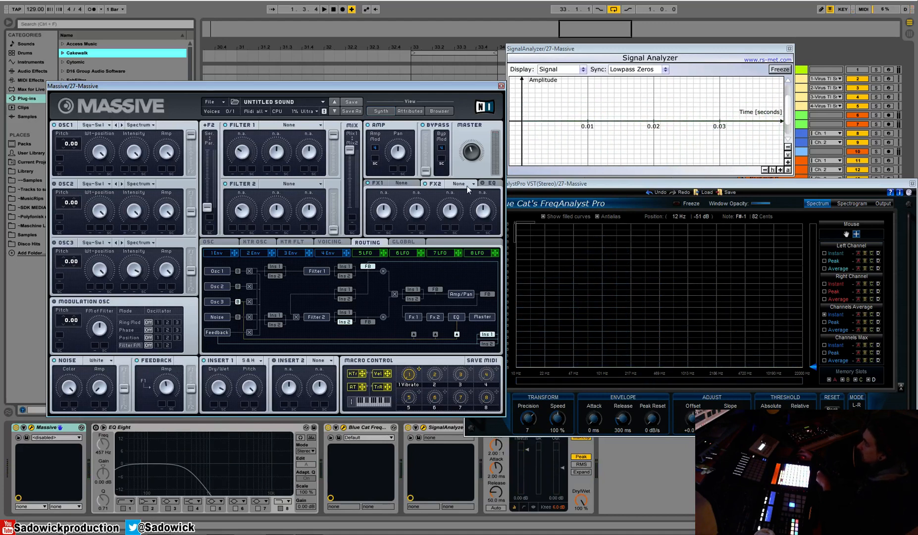
# Load Delay Synced in FX1 with adjusted delay timing, and load Reverb in FX2.
pyautogui.click(399, 183)
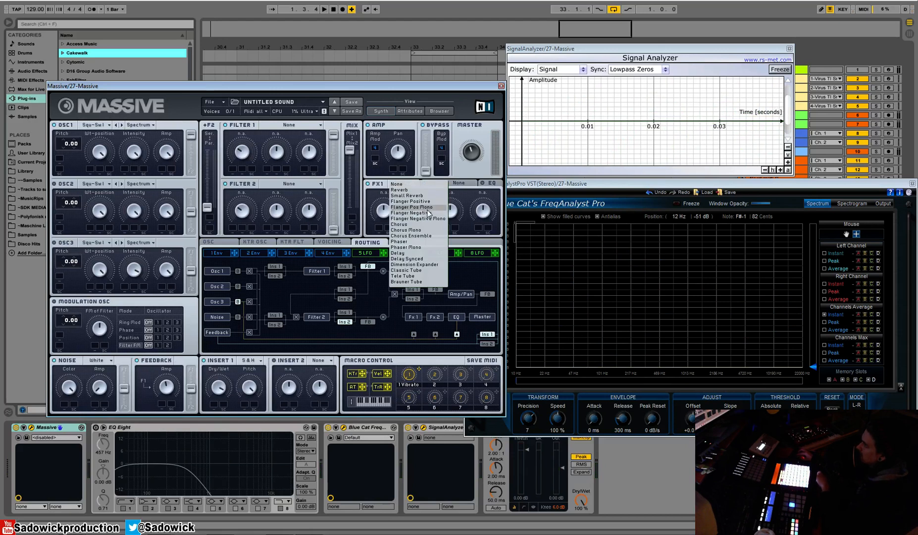
pyautogui.click(433, 258)
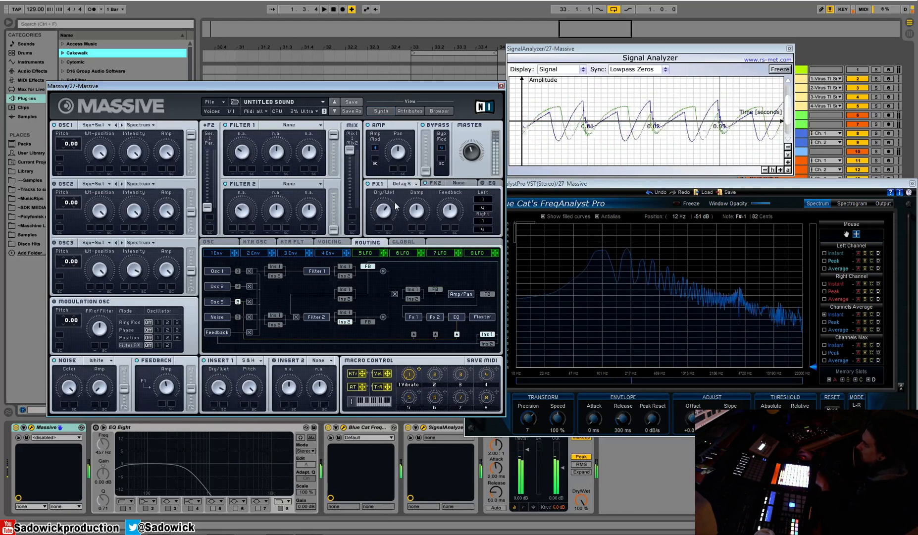
pyautogui.moveTo(480, 213)
pyautogui.mouseDown()
pyautogui.moveTo(491, 194)
pyautogui.moveTo(490, 211)
pyautogui.mouseUp()
pyautogui.click(459, 187)
pyautogui.click(460, 238)
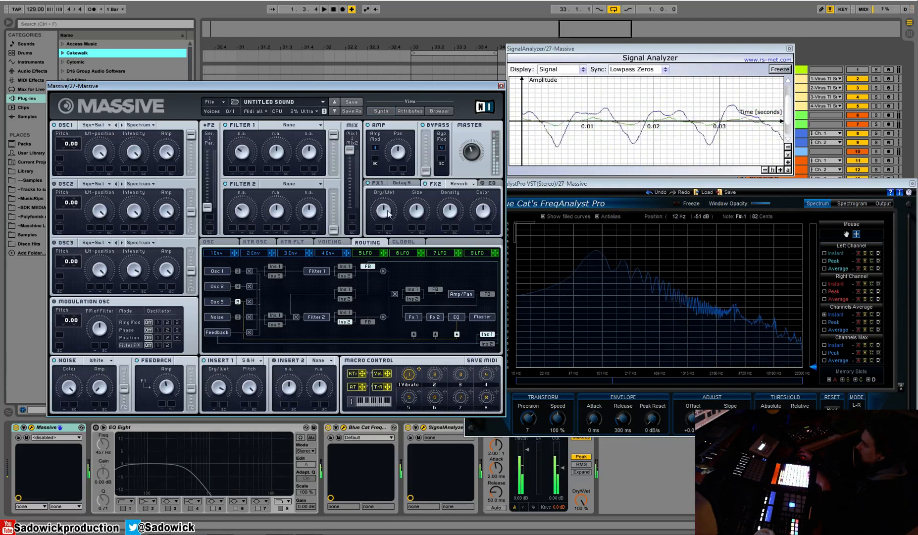